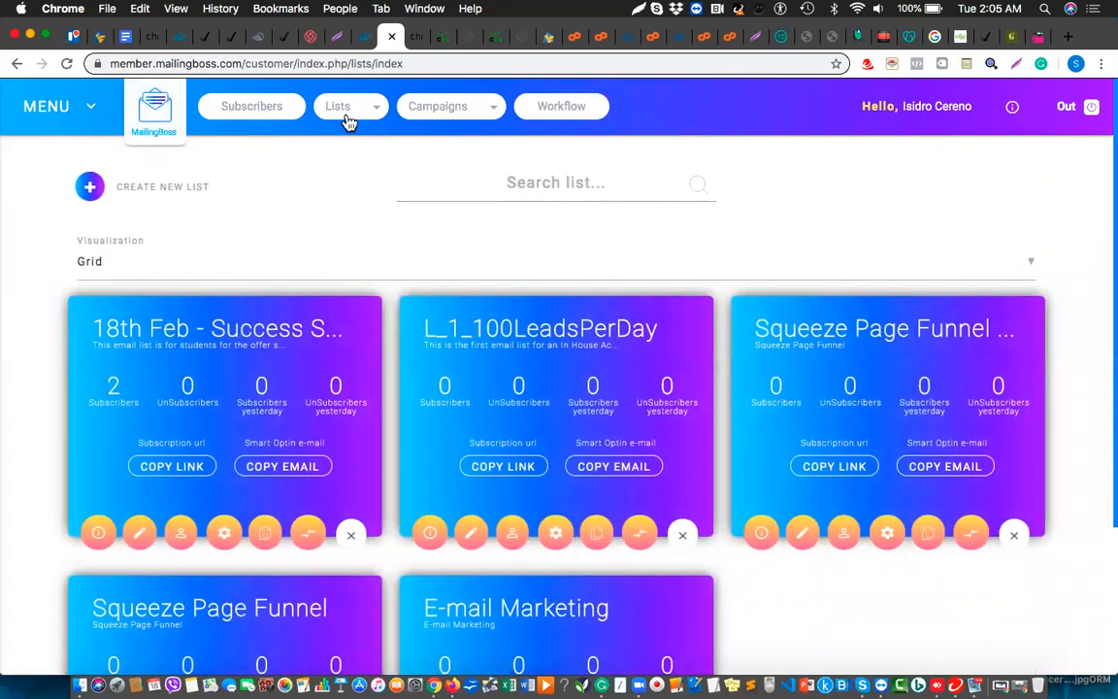
Start a new list named 'Test List_campaign 1' with display name 'Success System Revealed'
click(91, 191)
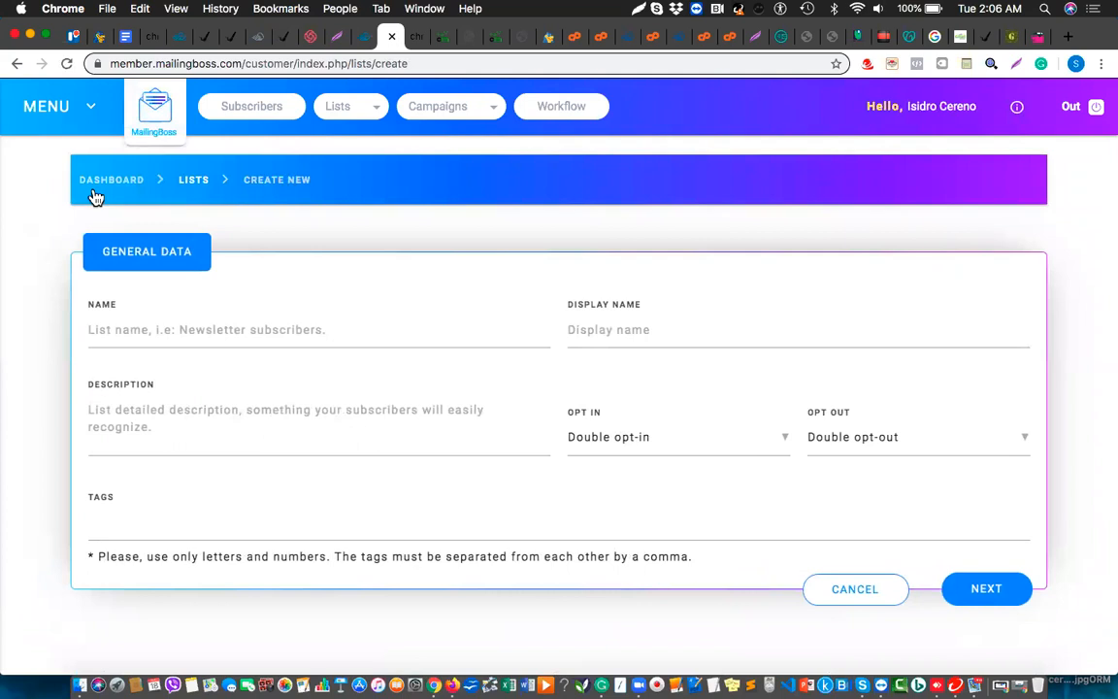
click(244, 330)
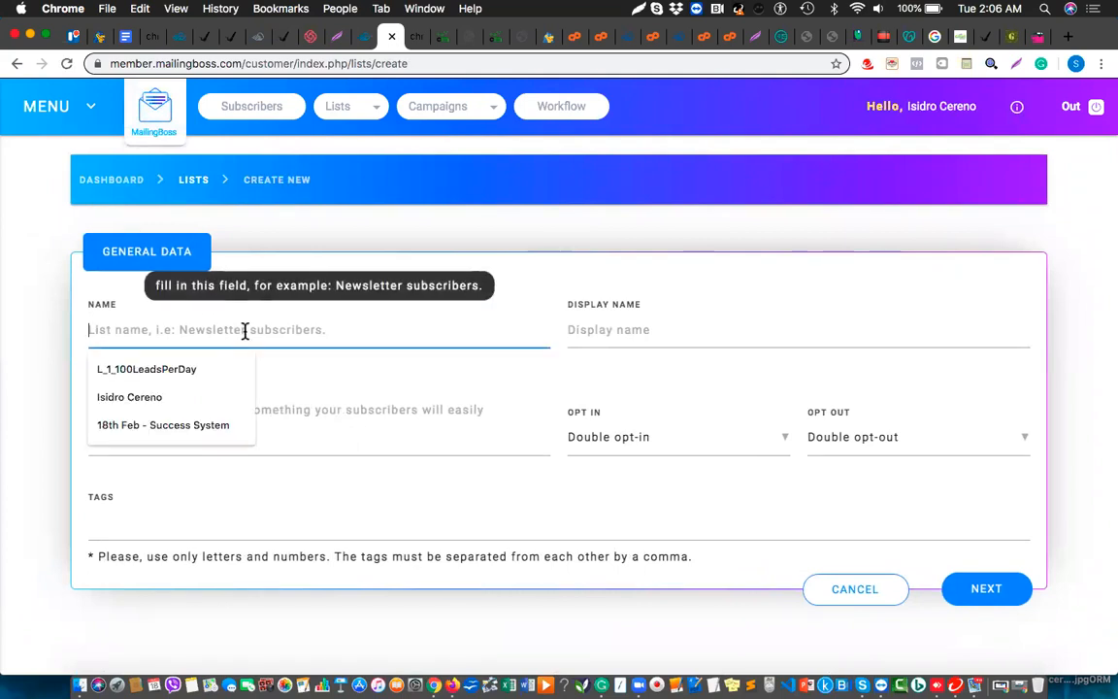
text(1)
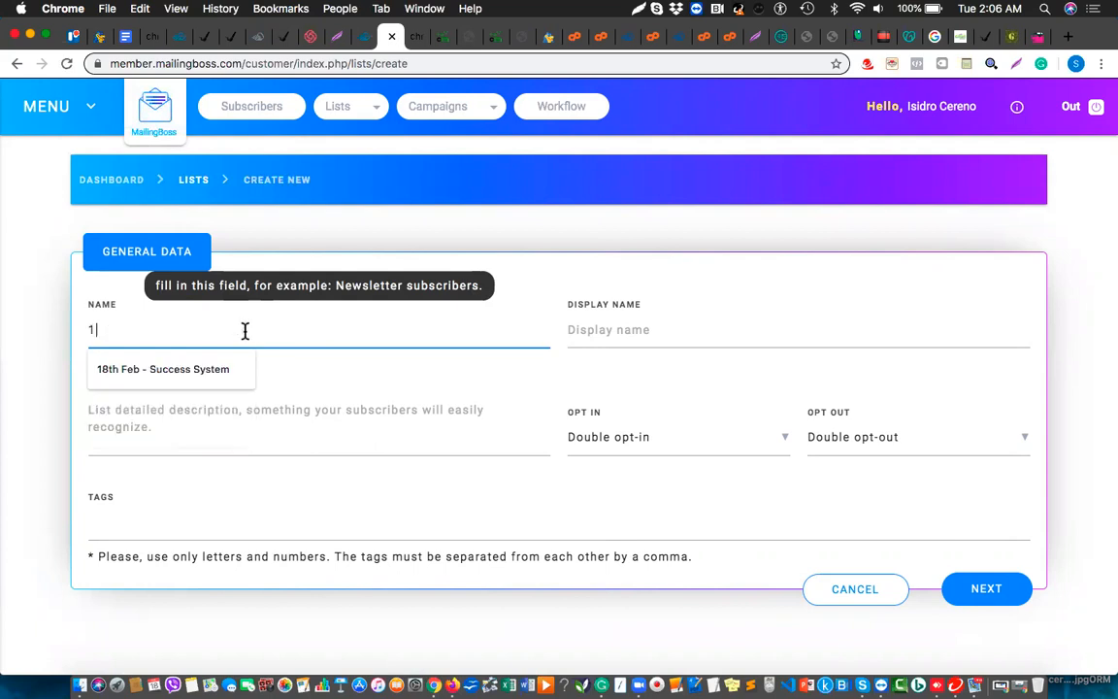
key(BackSpace)
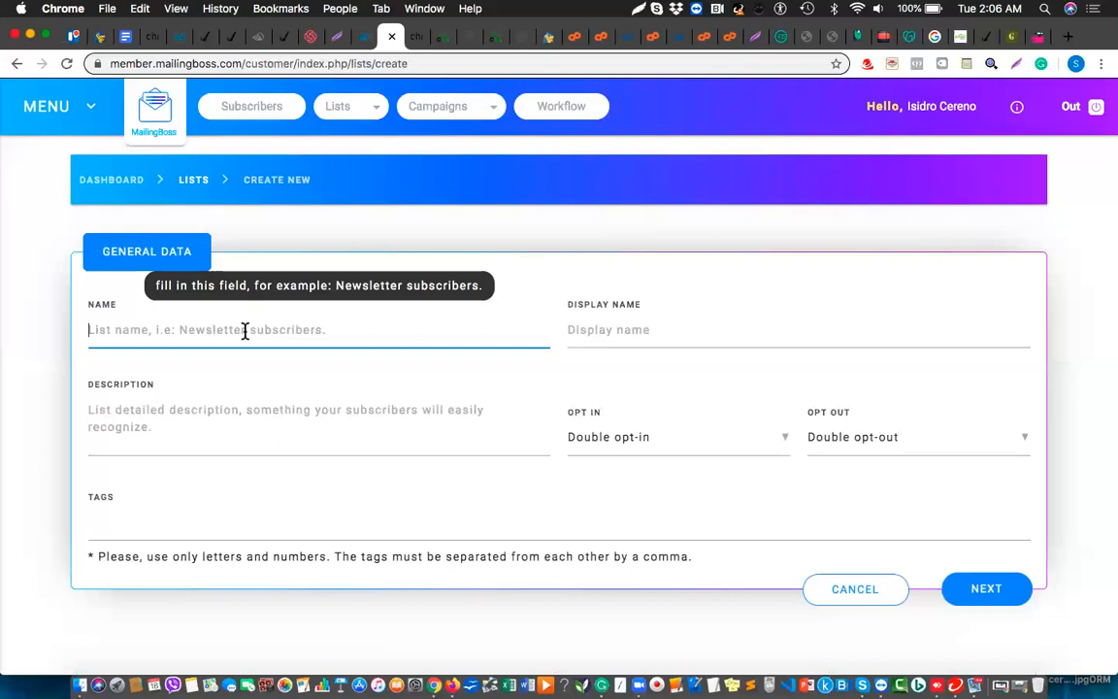
text(Test)
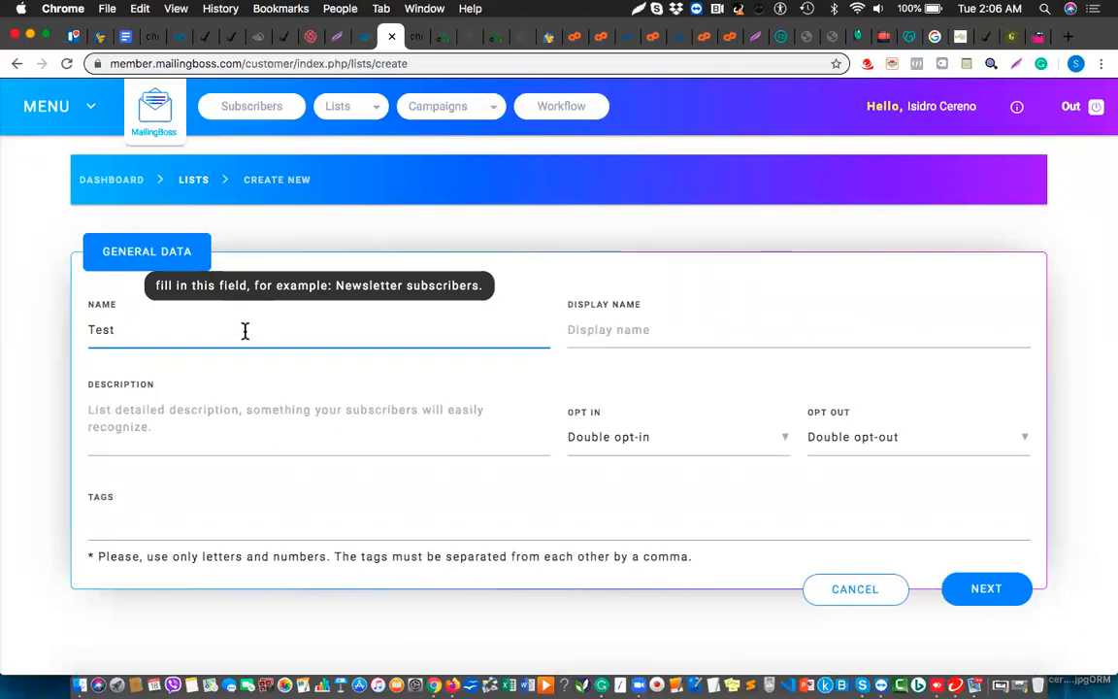
text( List_camp)
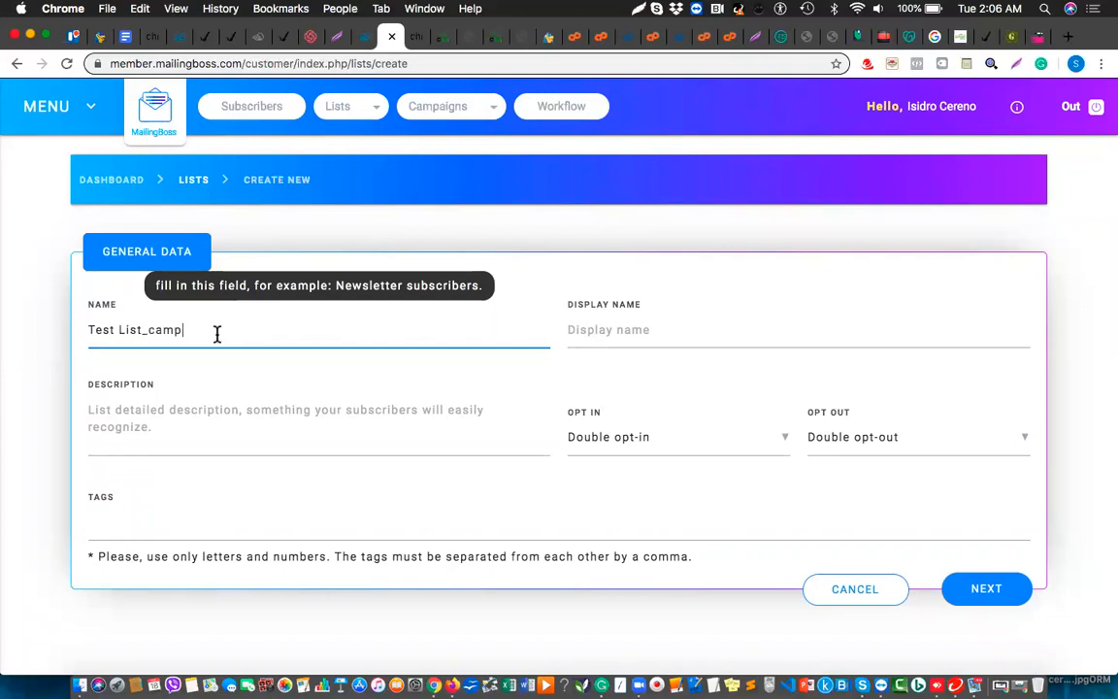
text(aign 1)
click(648, 332)
text(Succ)
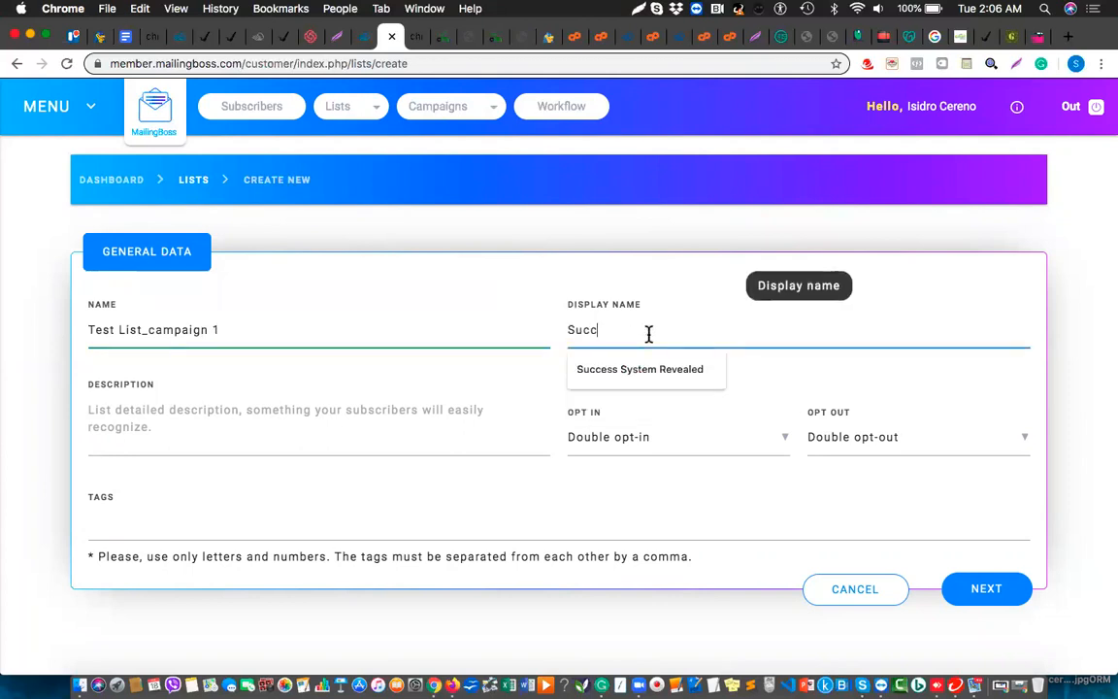
text(ess System [])
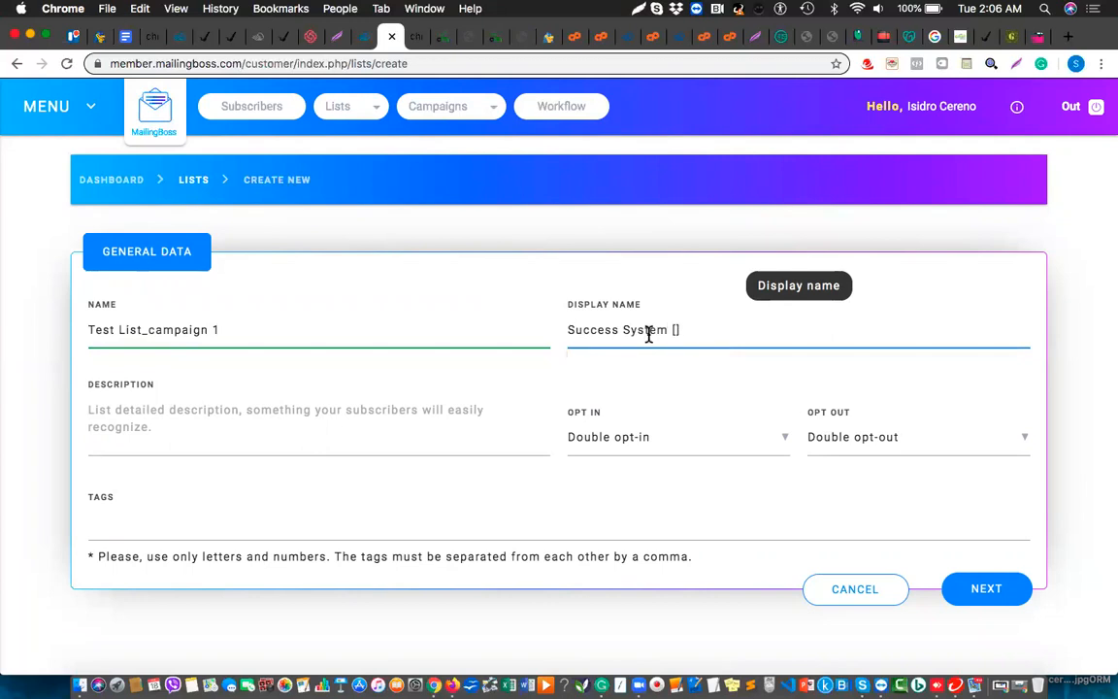
key(BackSpace)
key(BackSpace)
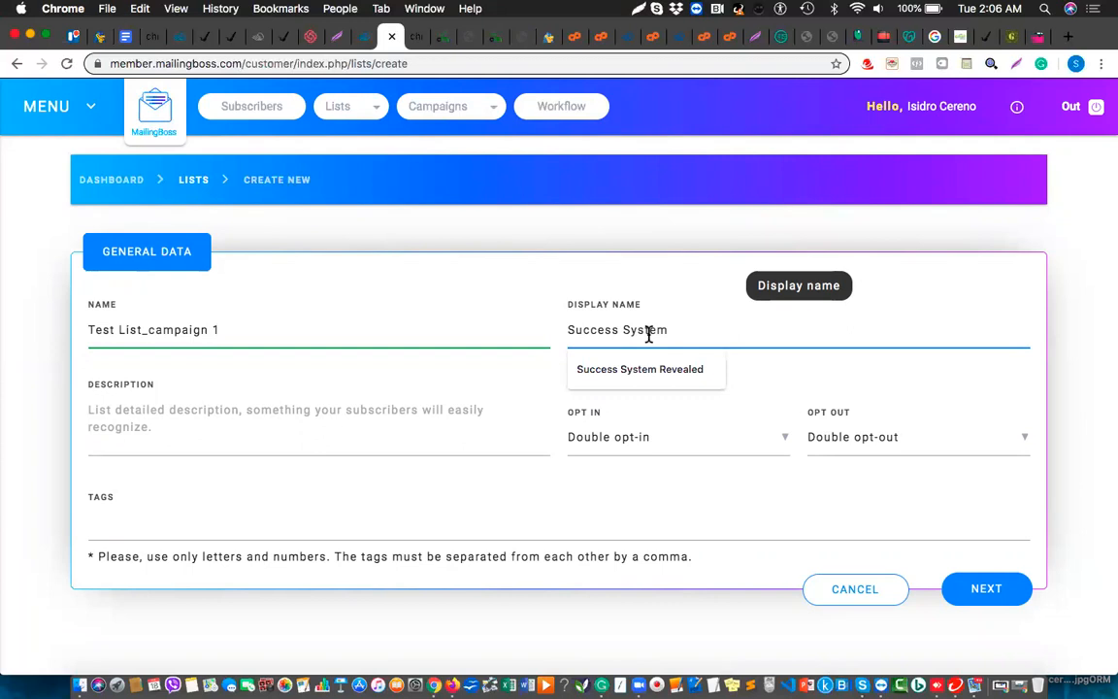
text(Revealed)
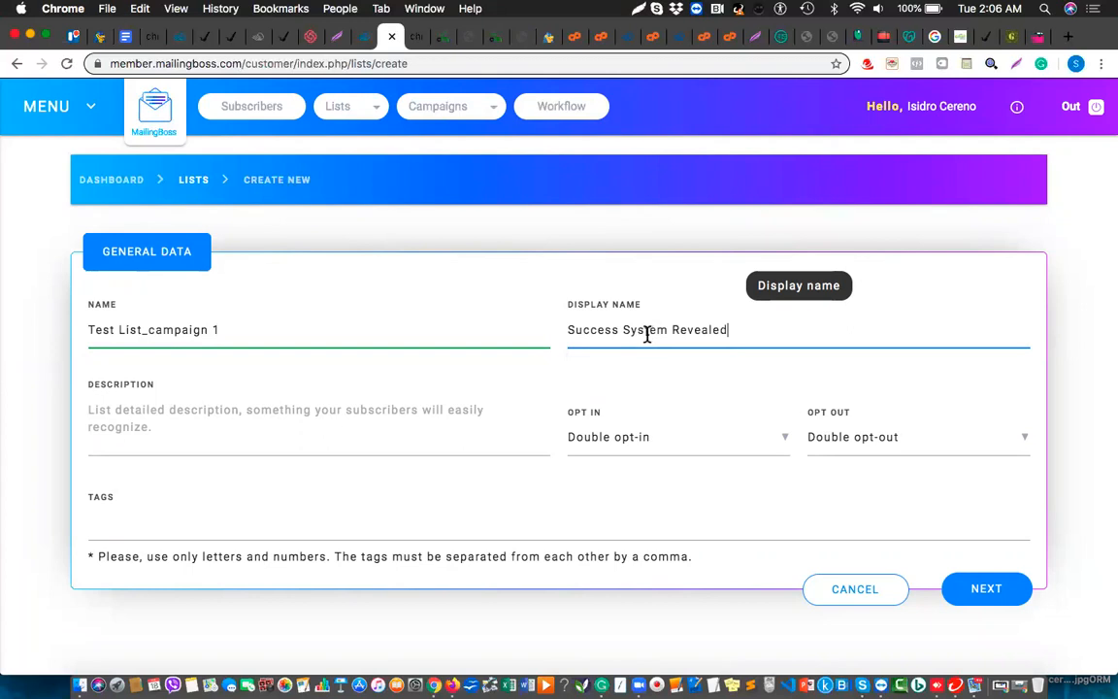
Add a short test-campaign description to the list and save the list details
click(369, 417)
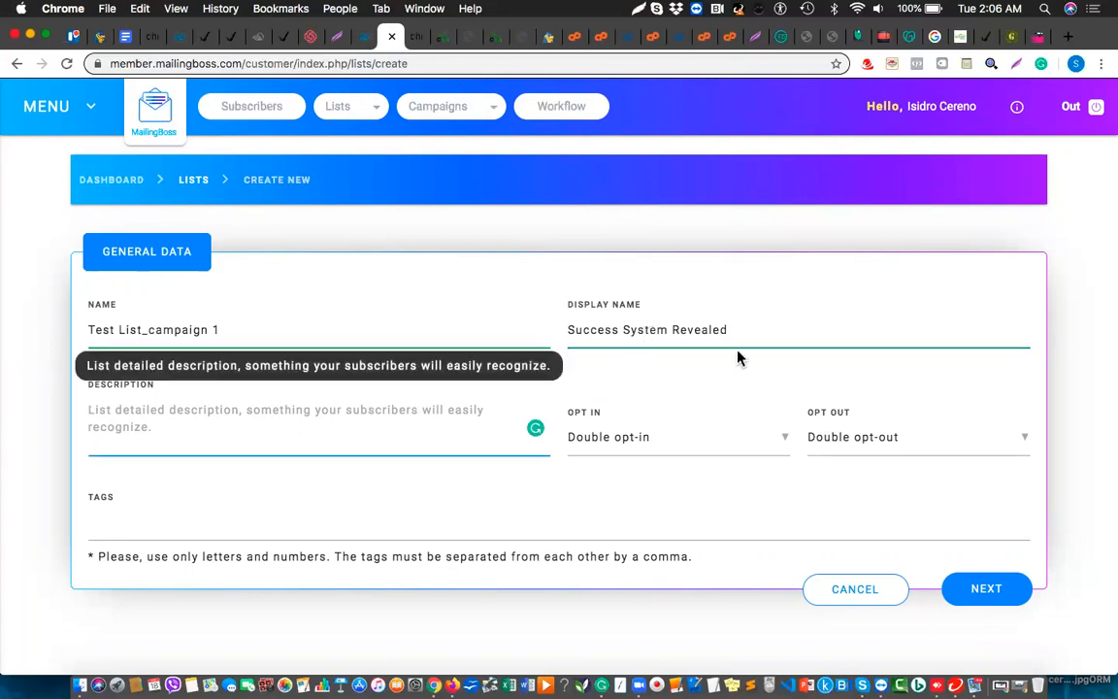
drag(741, 327, 611, 327)
click(312, 422)
text(This is)
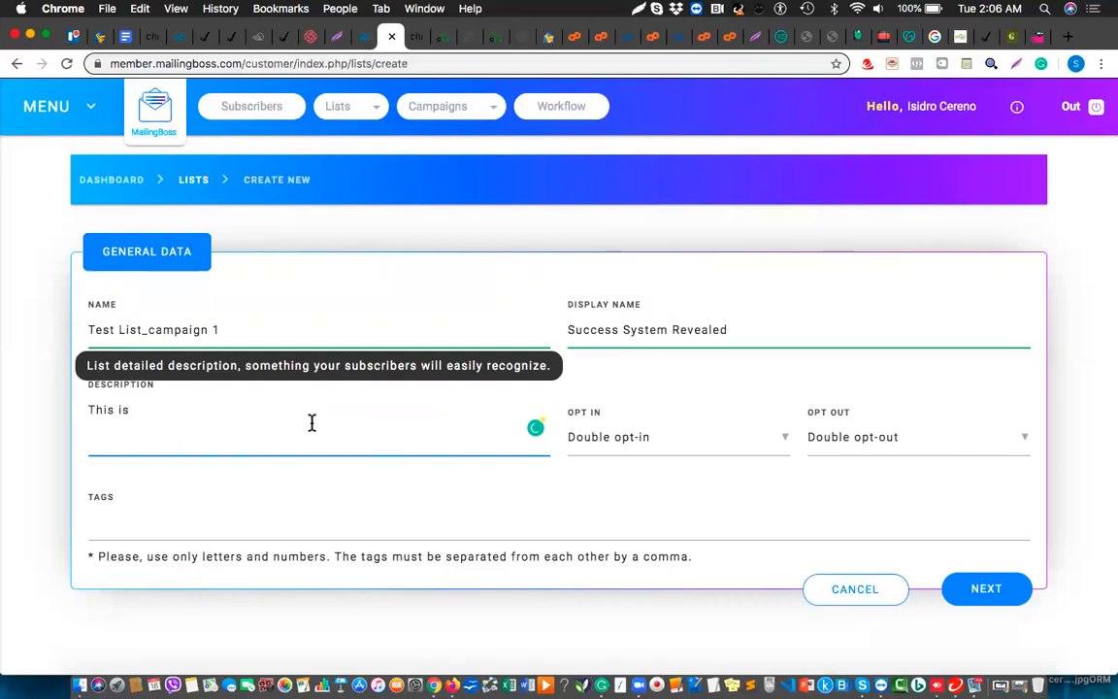
text( a our first test campaign for )
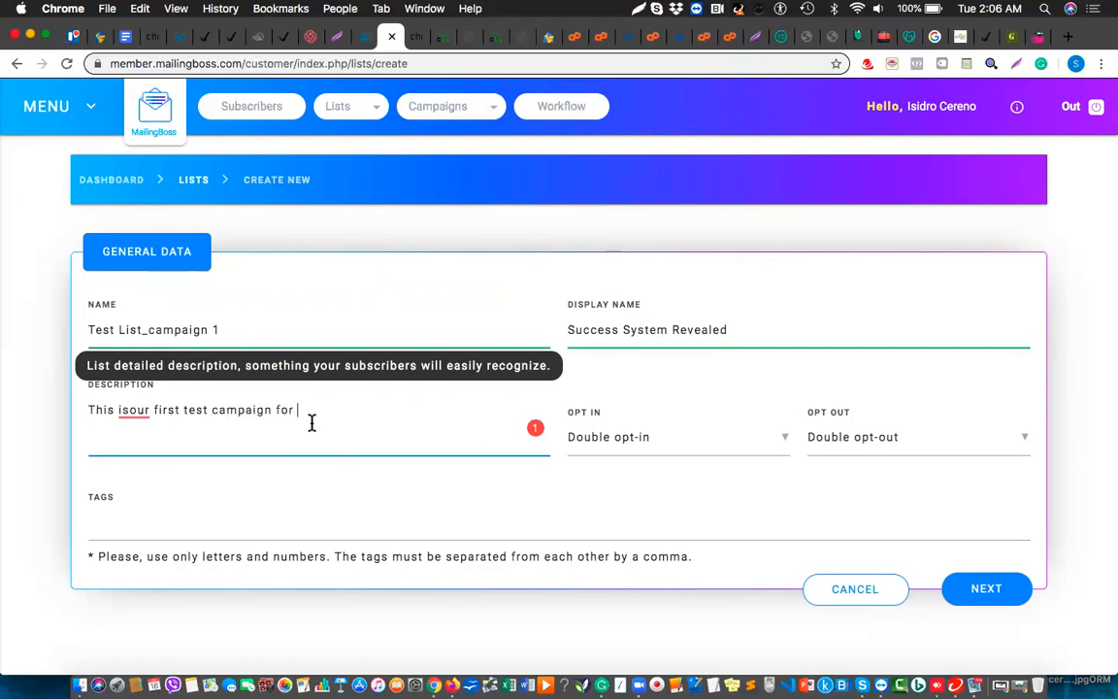
text(cheking Our funnel in real time.)
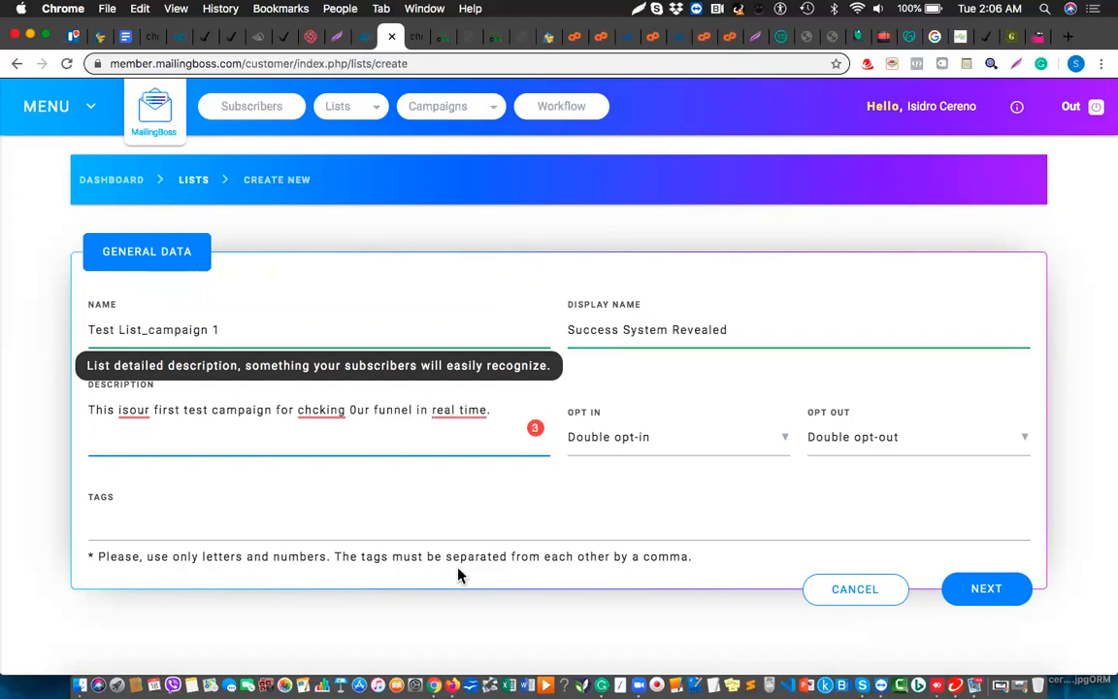
click(981, 590)
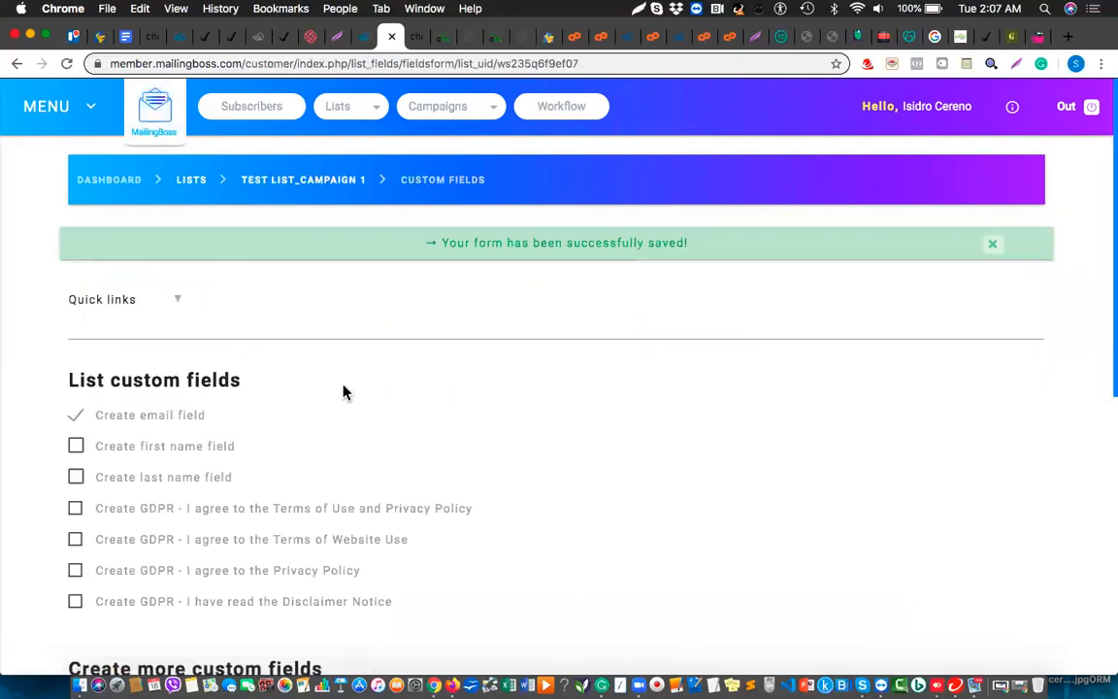
Tick 'Create first name field', give the Email field sort order 1, and save
click(77, 447)
scroll(333, 485, down, 1)
scroll(334, 485, down, 5)
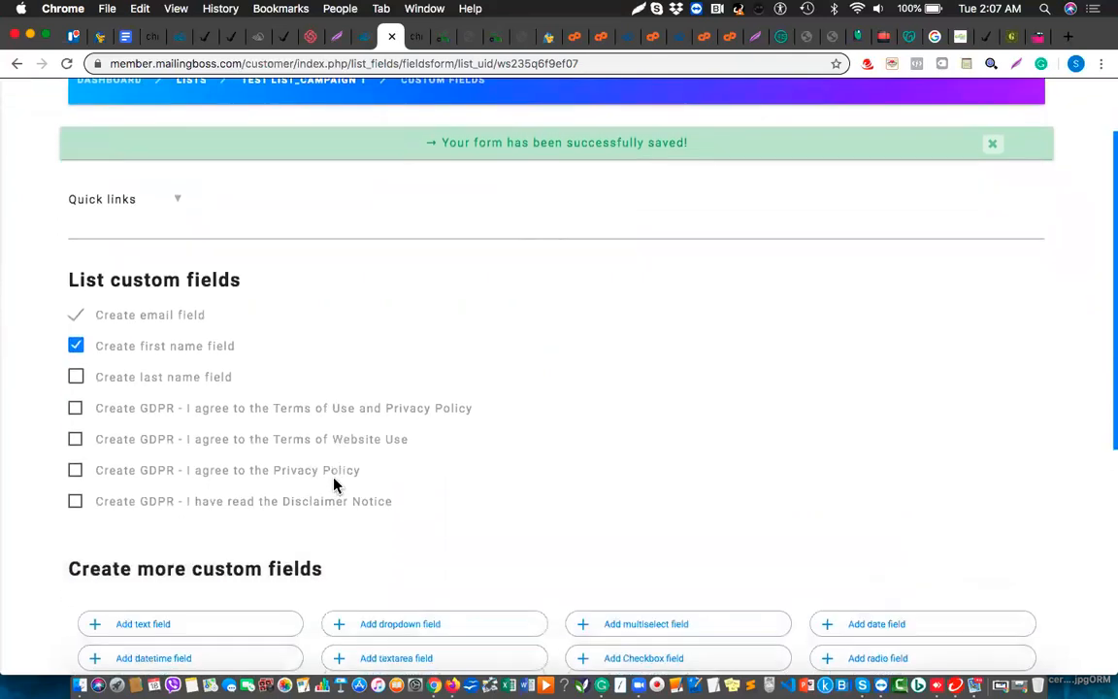
scroll(334, 485, down, 5)
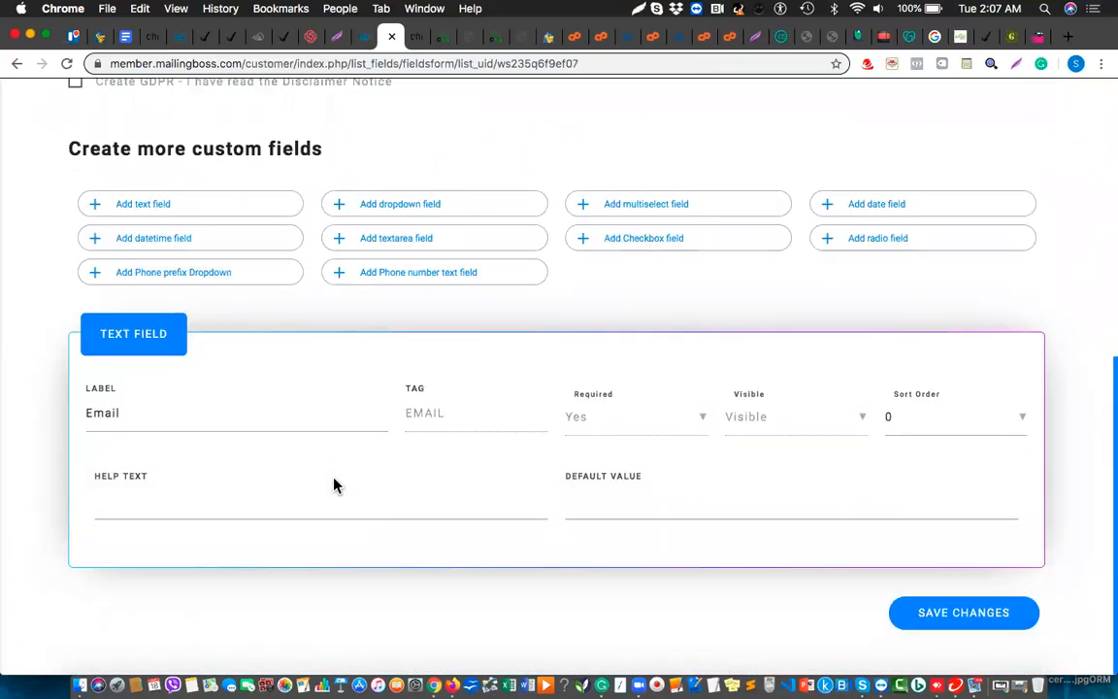
click(937, 428)
click(905, 465)
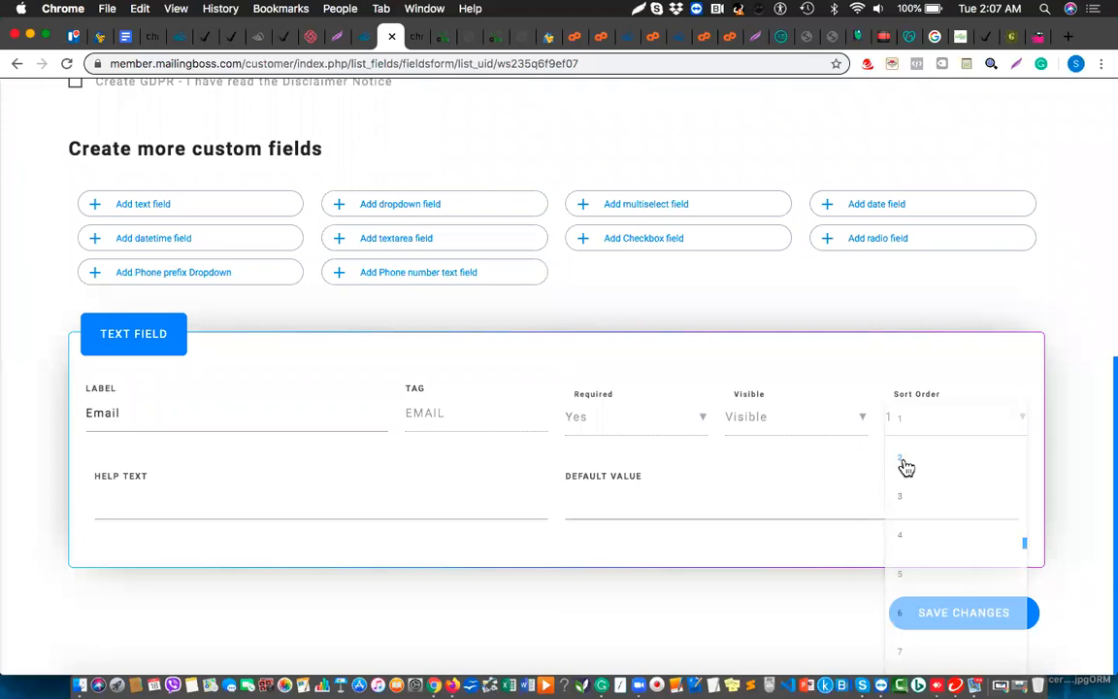
click(955, 618)
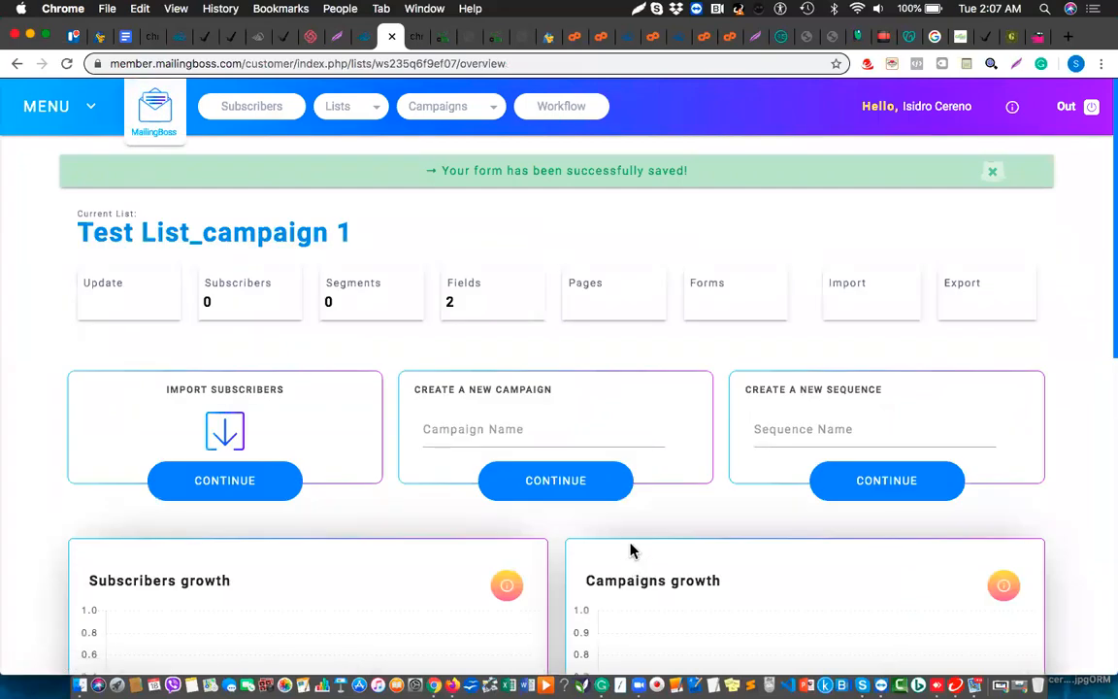
Open the Fields card on the Test List_campaign 1 overview
scroll(515, 492, down, 5)
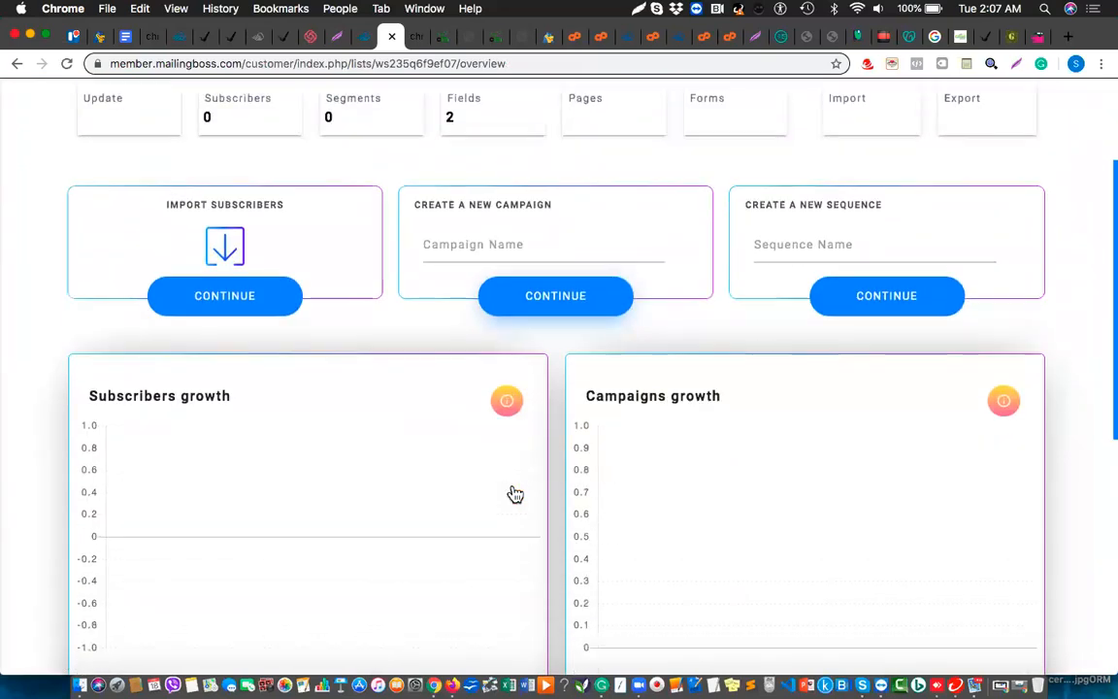
scroll(476, 148, up, 10)
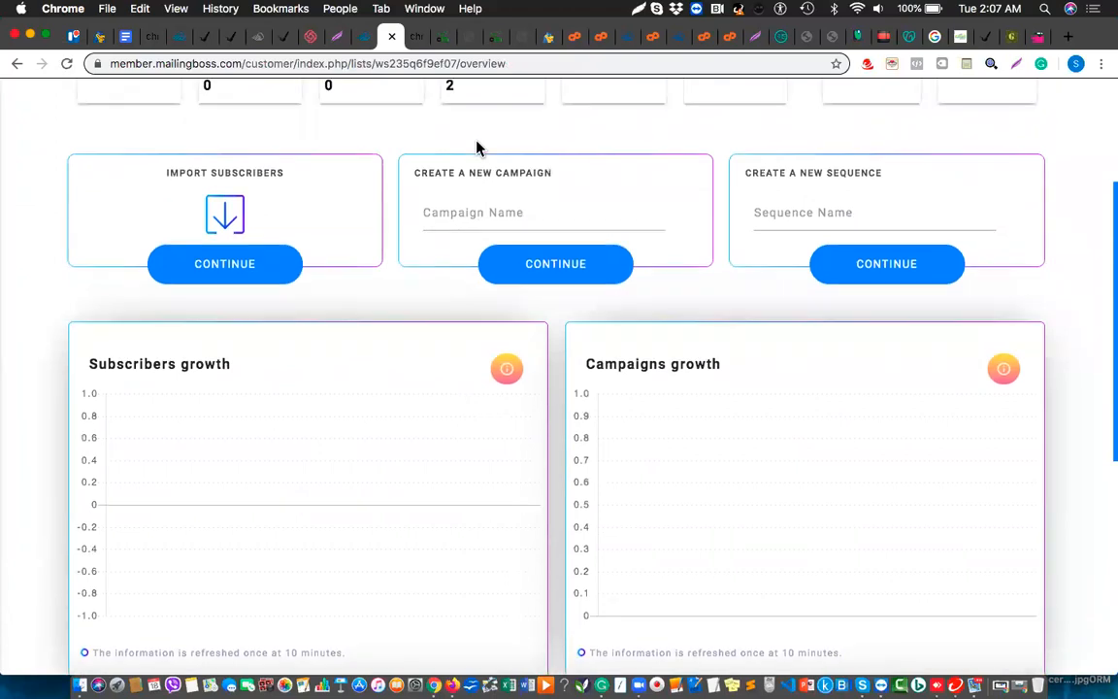
click(480, 305)
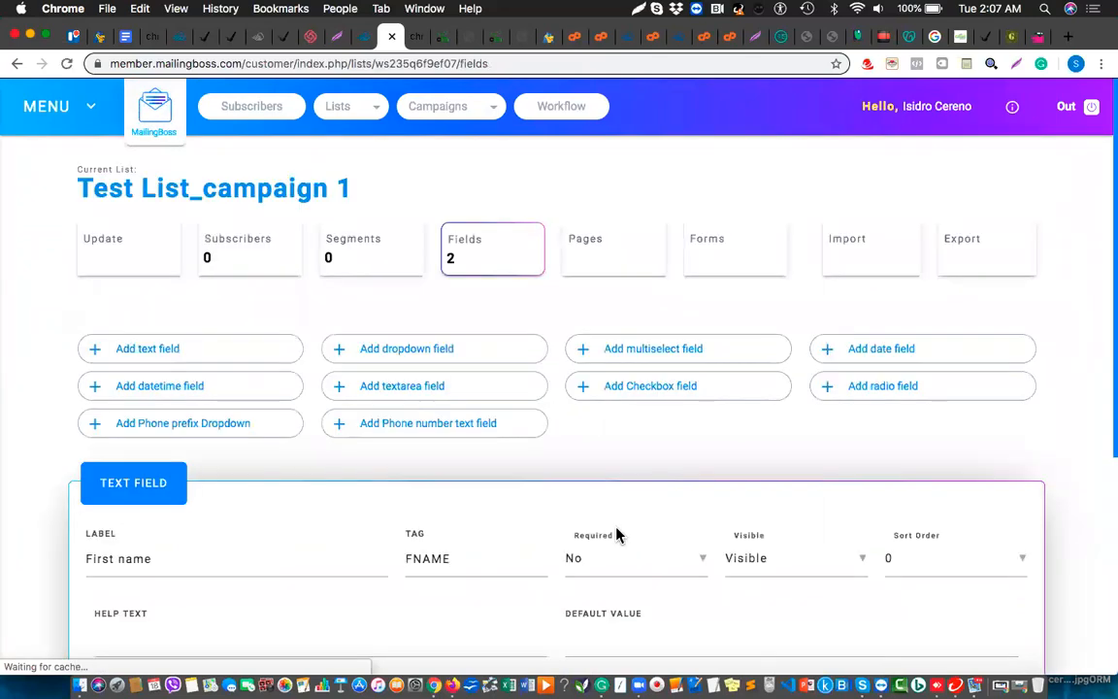
Make the First name field required and save the field settings
scroll(615, 534, down, 2)
scroll(615, 534, down, 5)
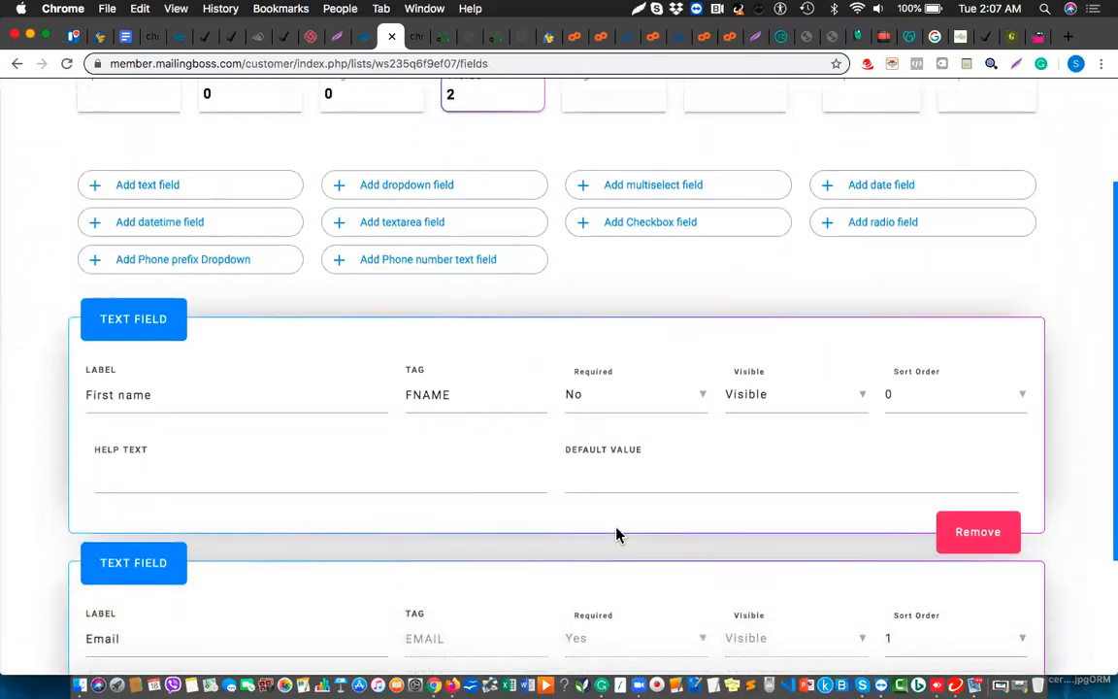
click(666, 353)
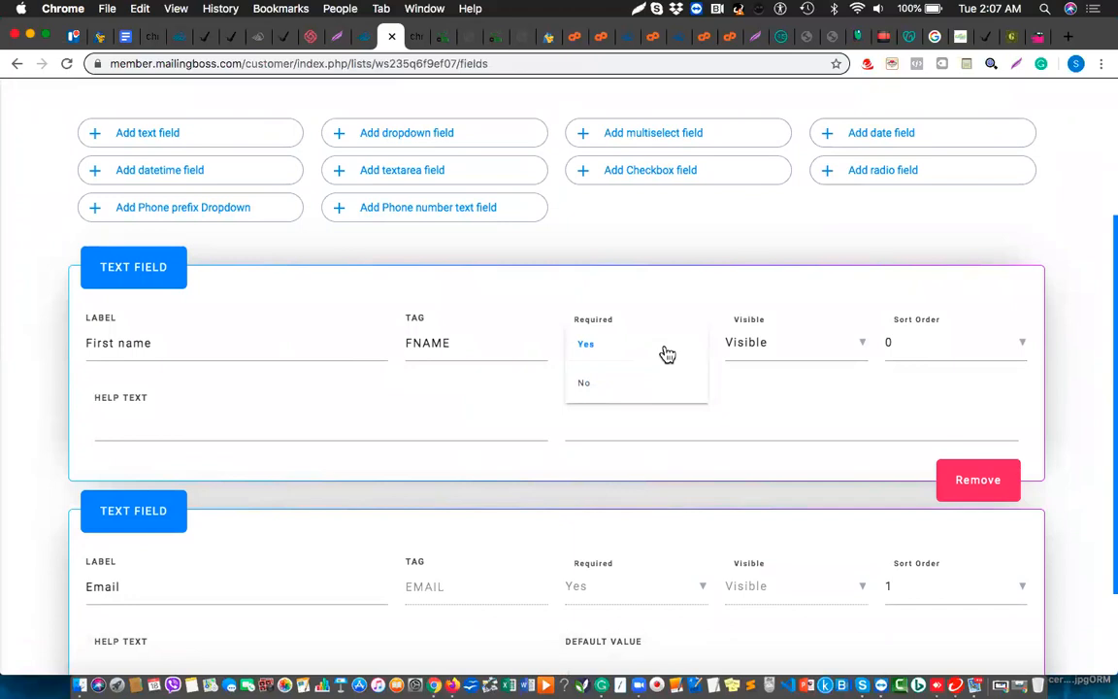
click(584, 351)
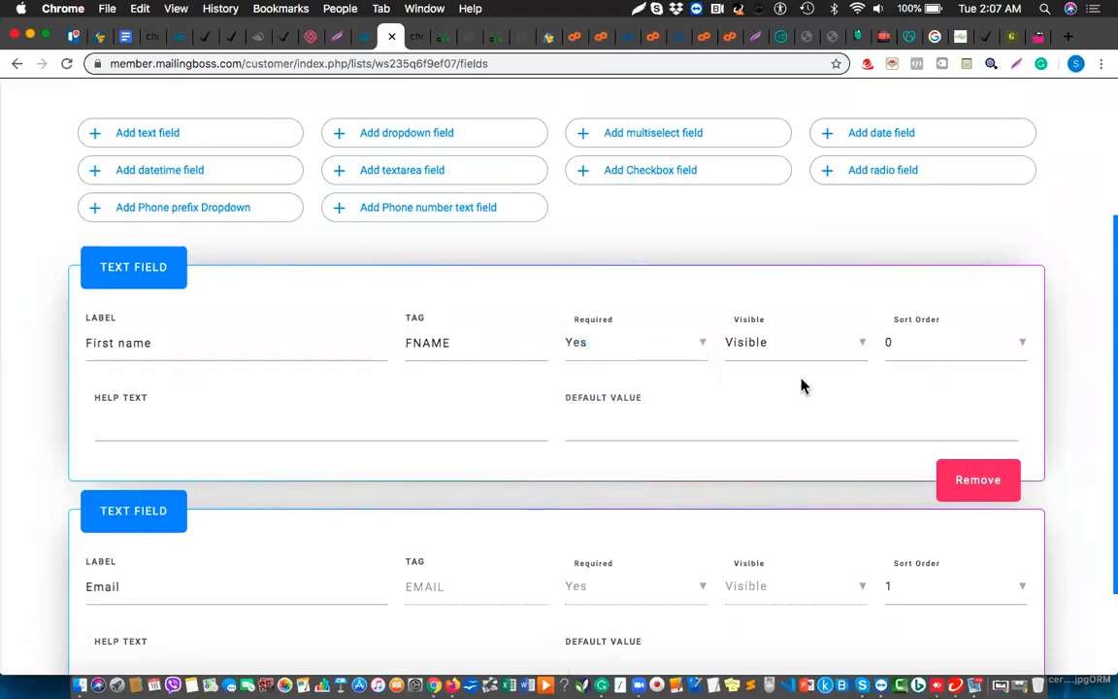
scroll(661, 529, up, 7)
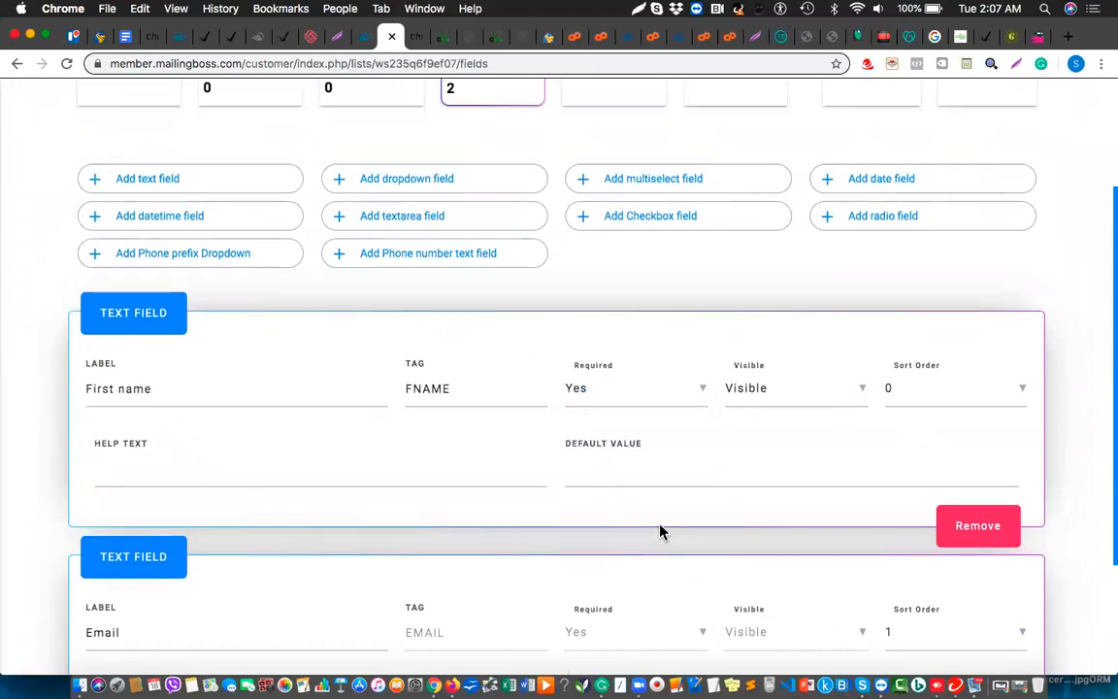
scroll(348, 483, down, 5)
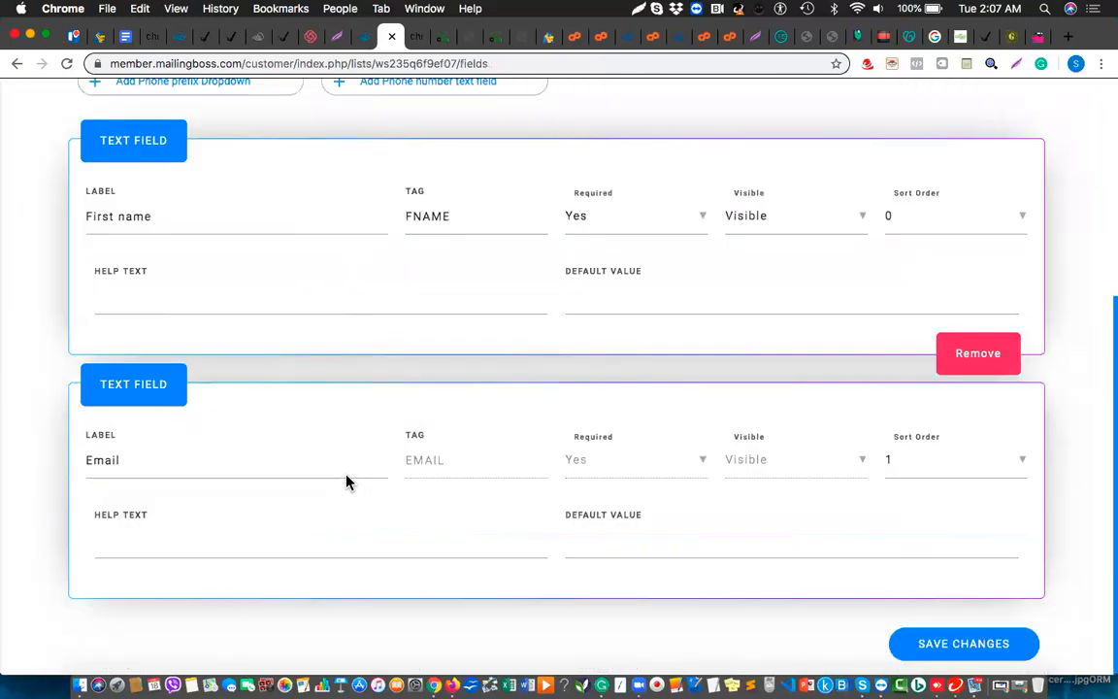
click(956, 646)
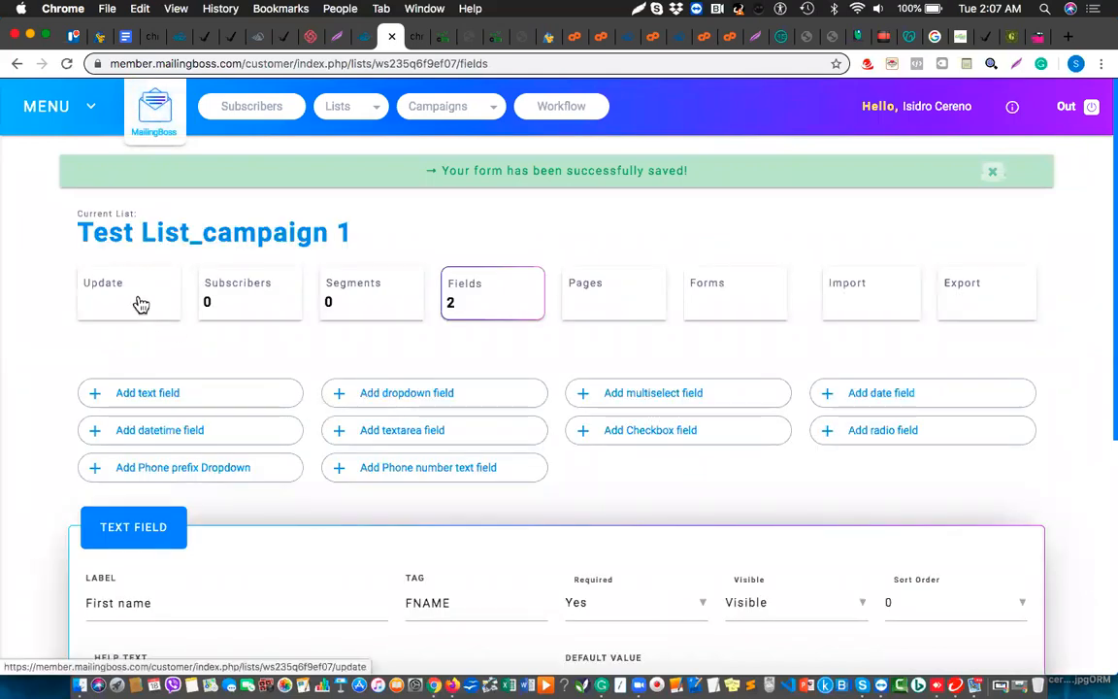
Scroll through the saved First name (FNAME) and Email (EMAIL) fields to review them
scroll(420, 372, down, 1)
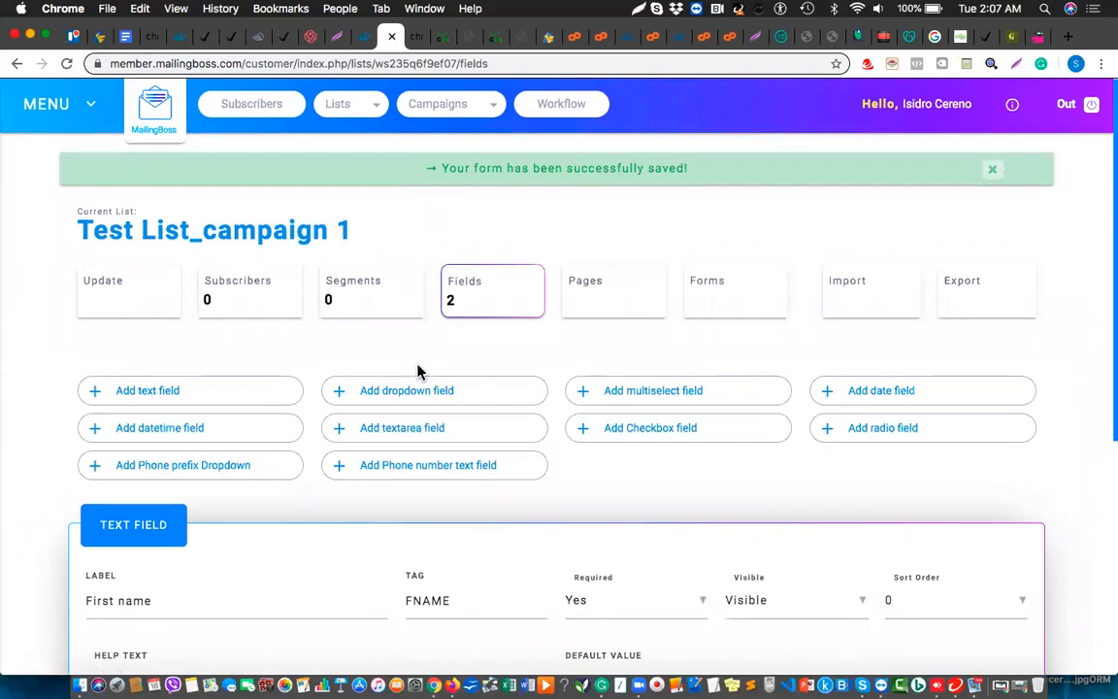
scroll(420, 372, down, 1)
scroll(420, 373, up, 1)
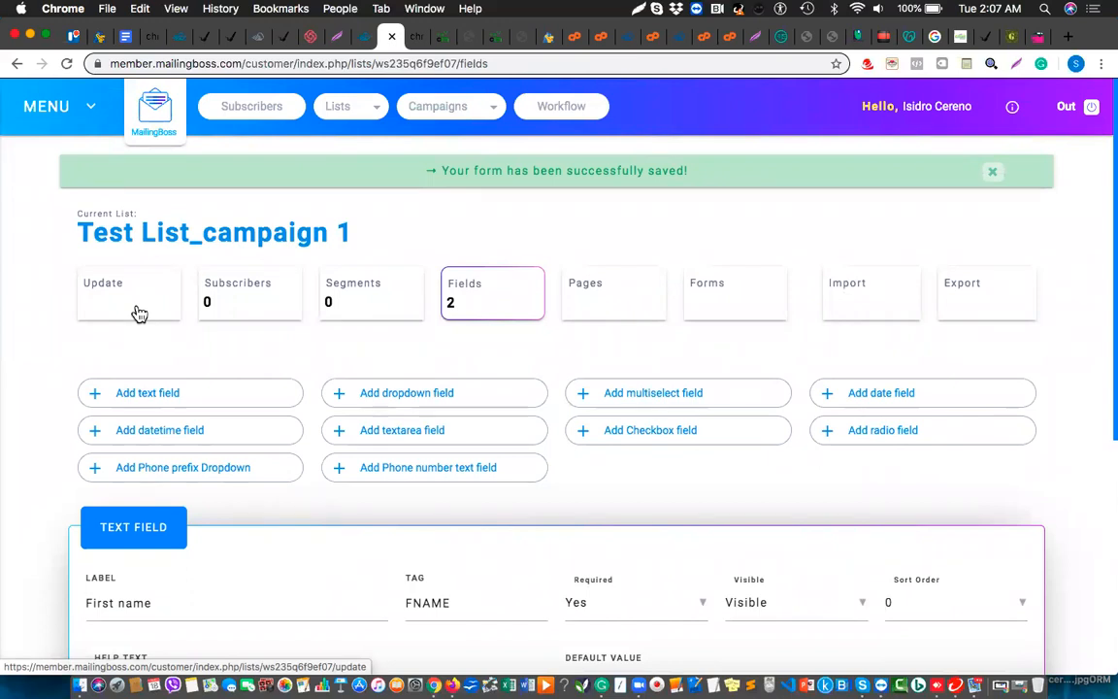
scroll(139, 313, down, 8)
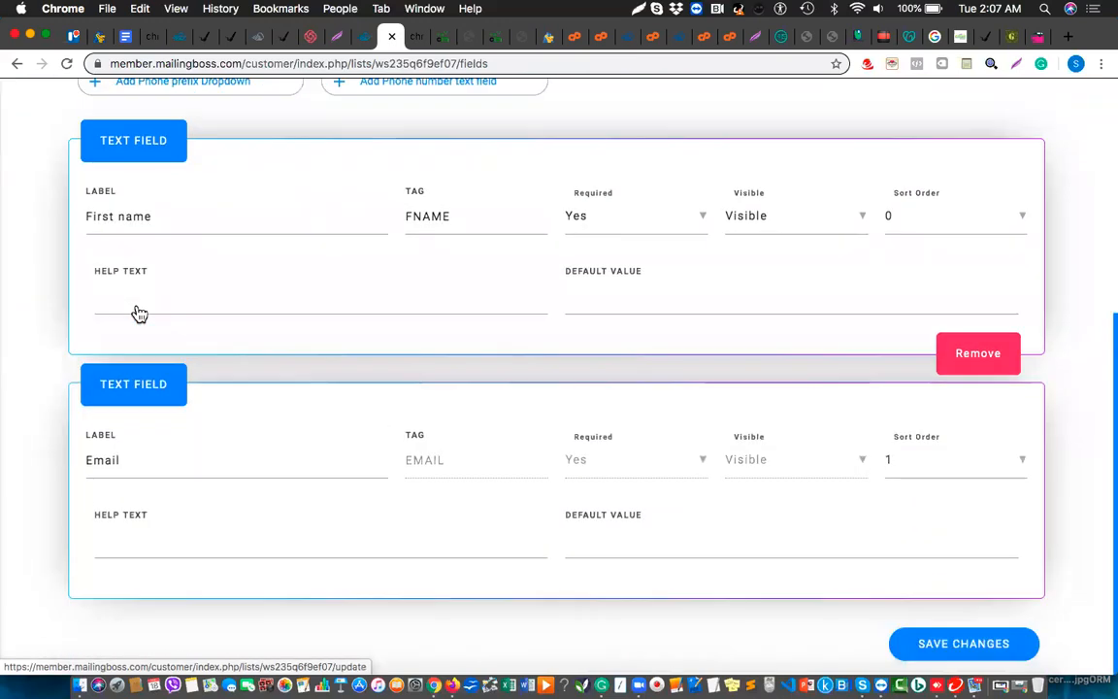
scroll(138, 313, up, 8)
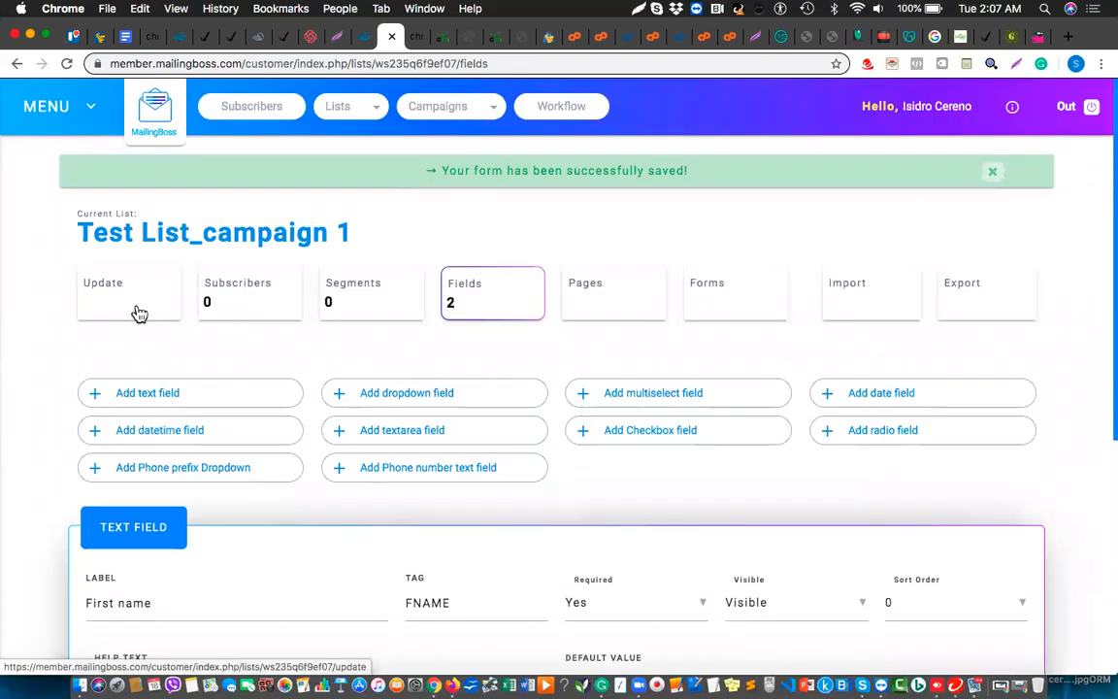
Open the list's Update page and expand its Advanced settings
click(139, 313)
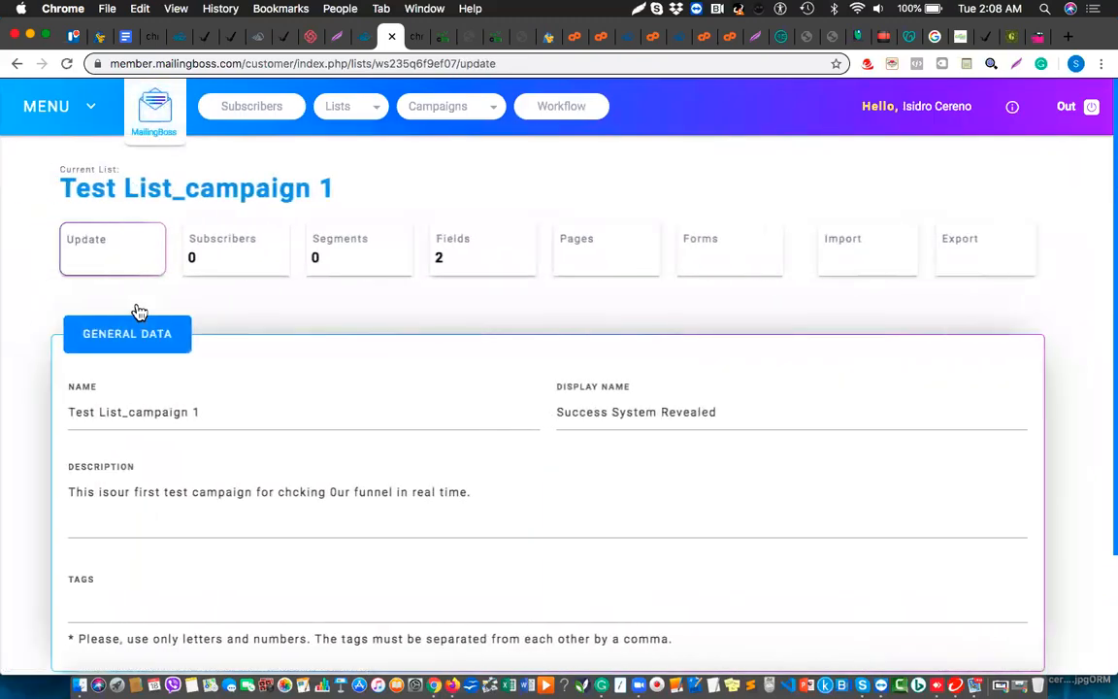
scroll(294, 485, down, 3)
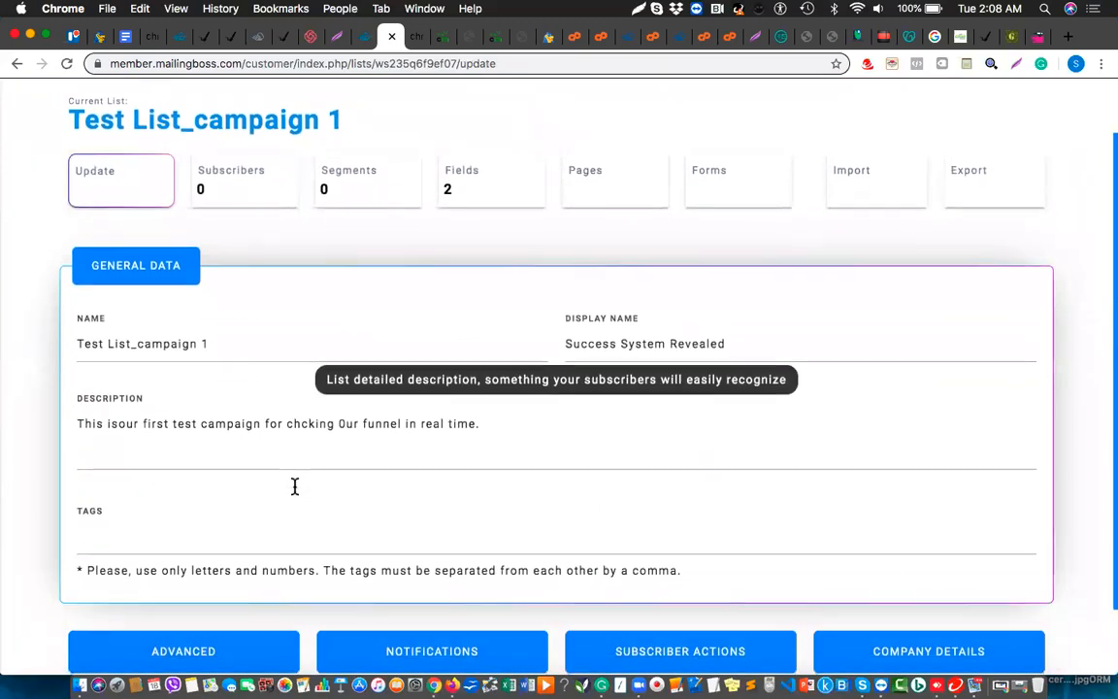
click(216, 568)
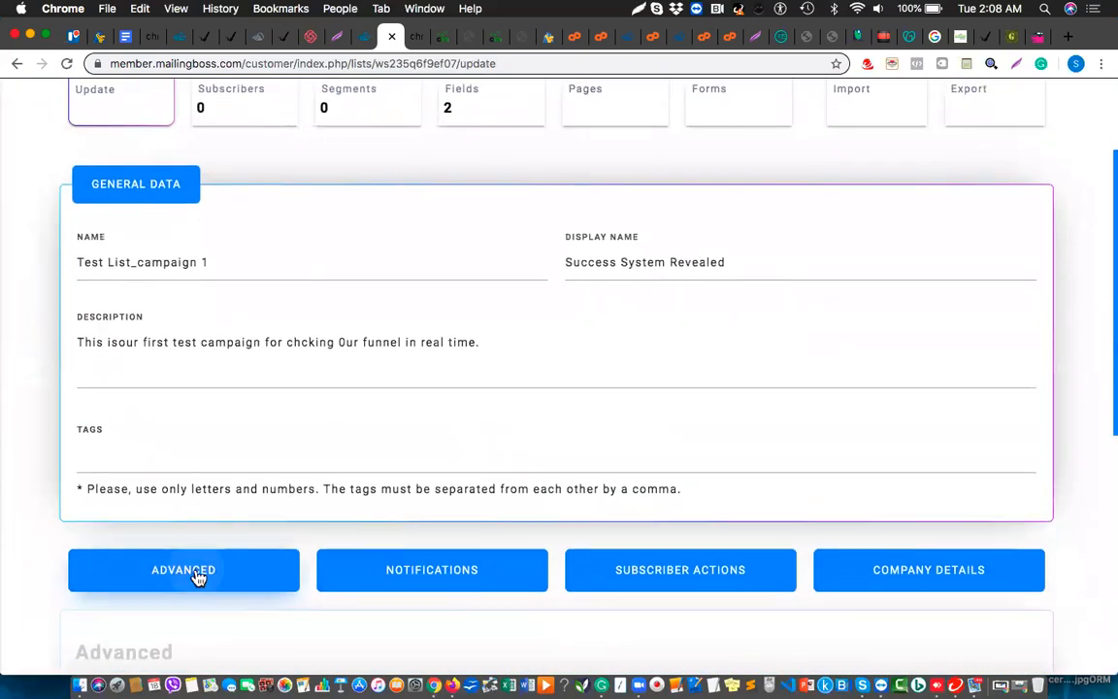
scroll(398, 482, down, 10)
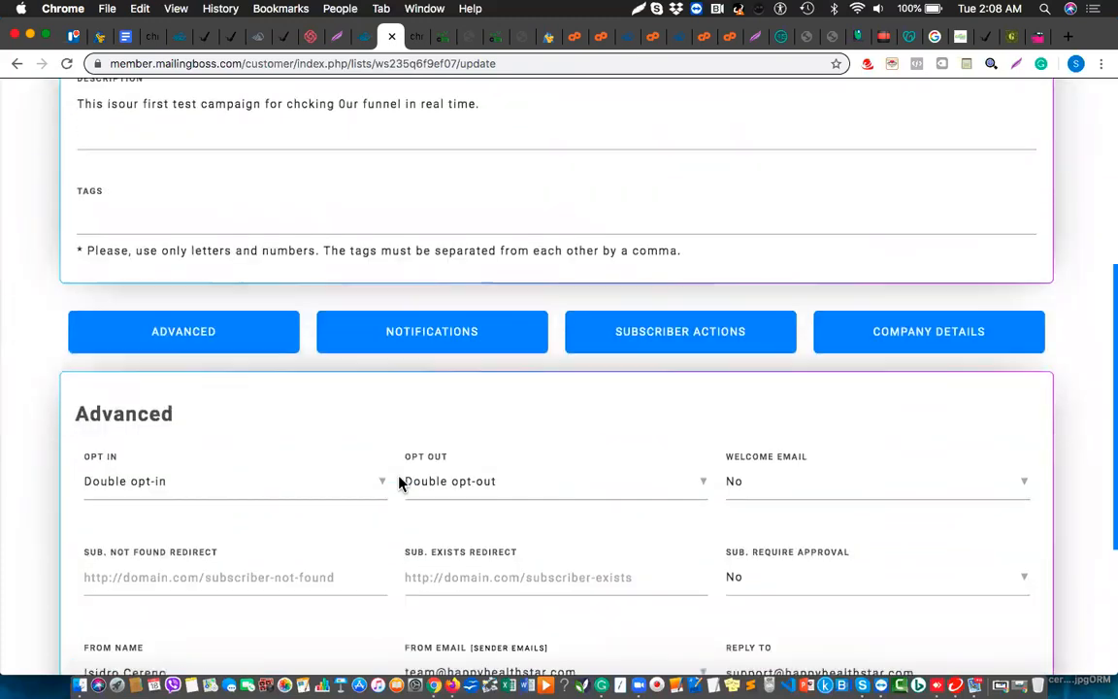
Set Welcome Email to Yes and choose the Online Survey Profits sender address
click(781, 225)
click(754, 229)
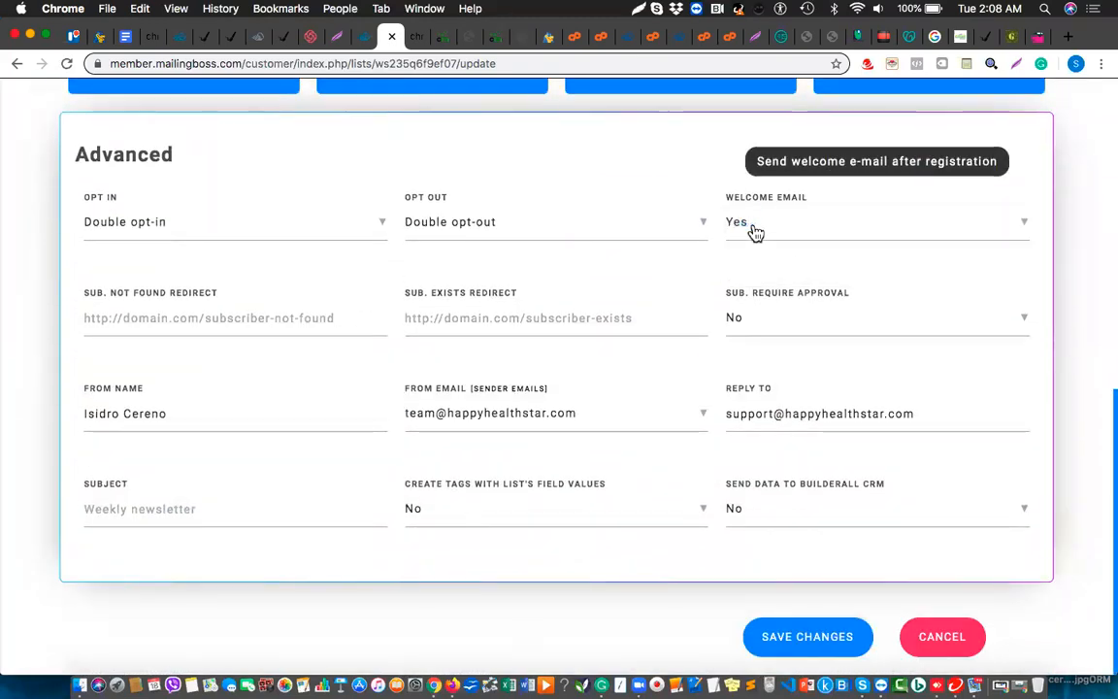
click(549, 424)
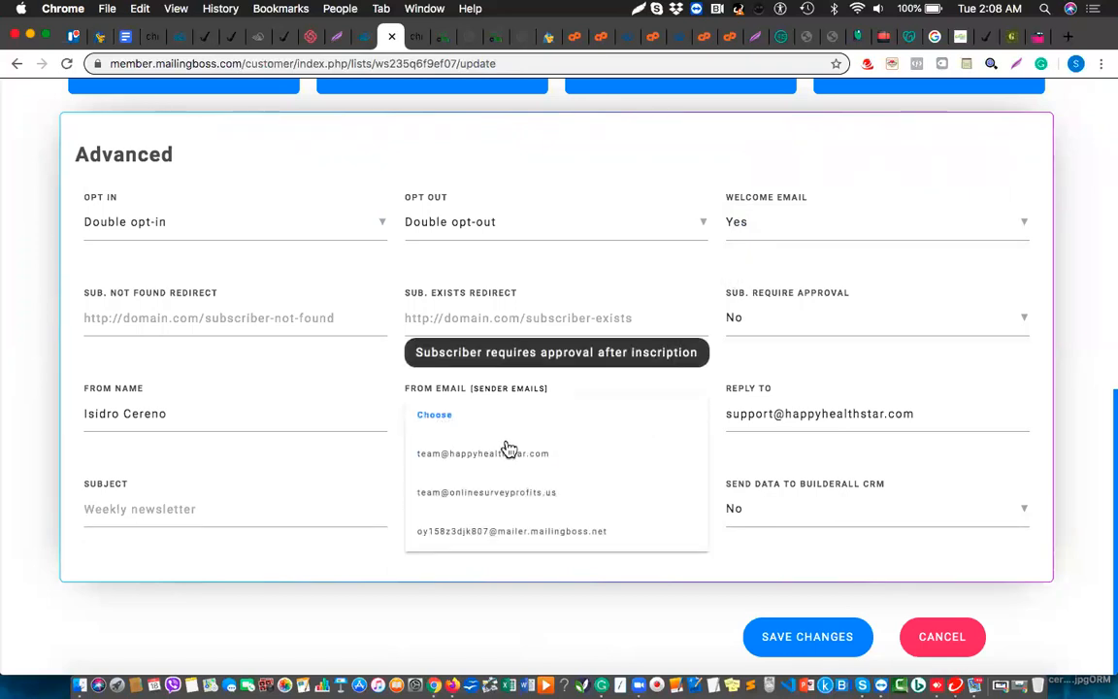
click(495, 495)
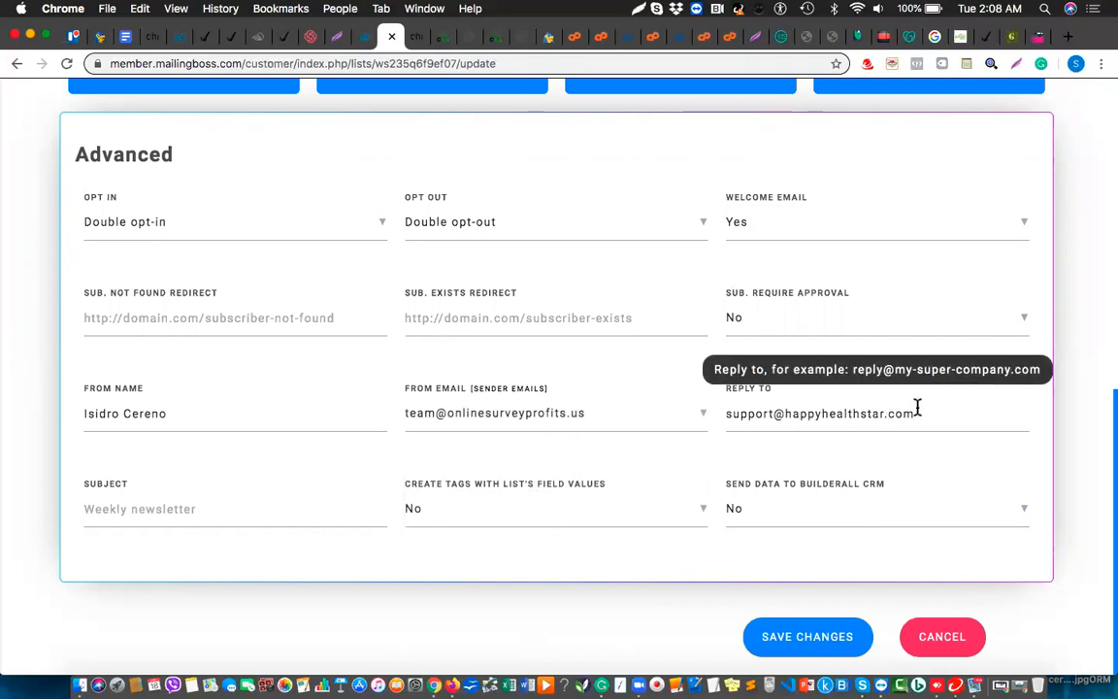
Replace the reply-to with the sender's team address and set From Name to 'Online Survey Profits'
drag(907, 413, 702, 419)
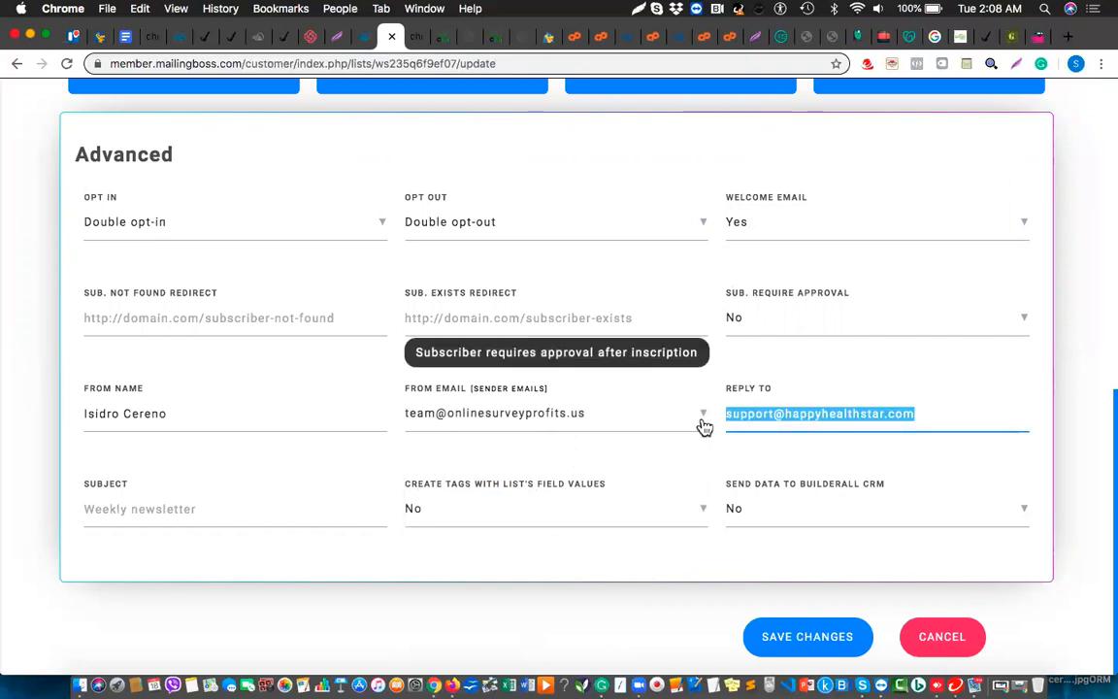
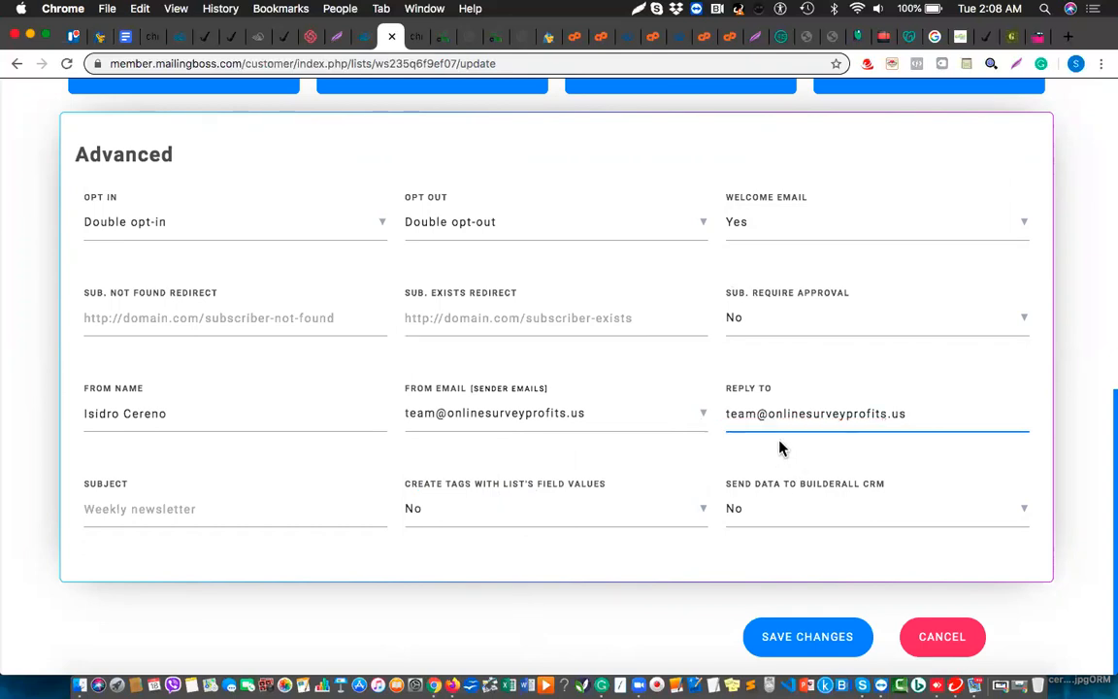
drag(174, 413, 70, 419)
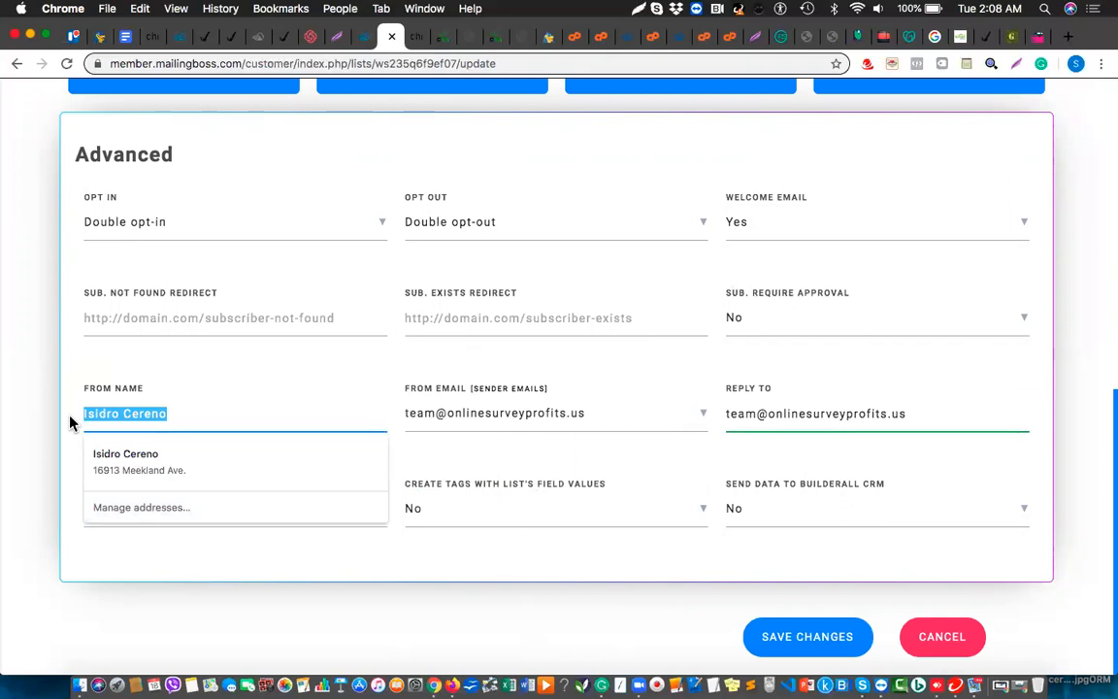
text(Online Survey P)
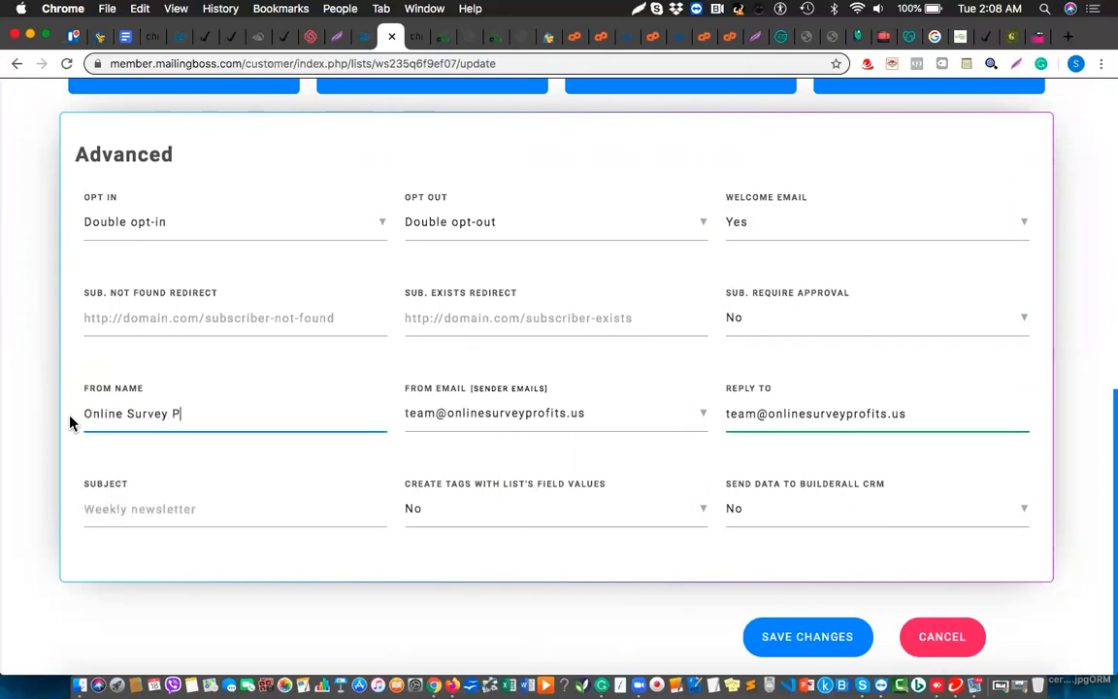
text(rofits)
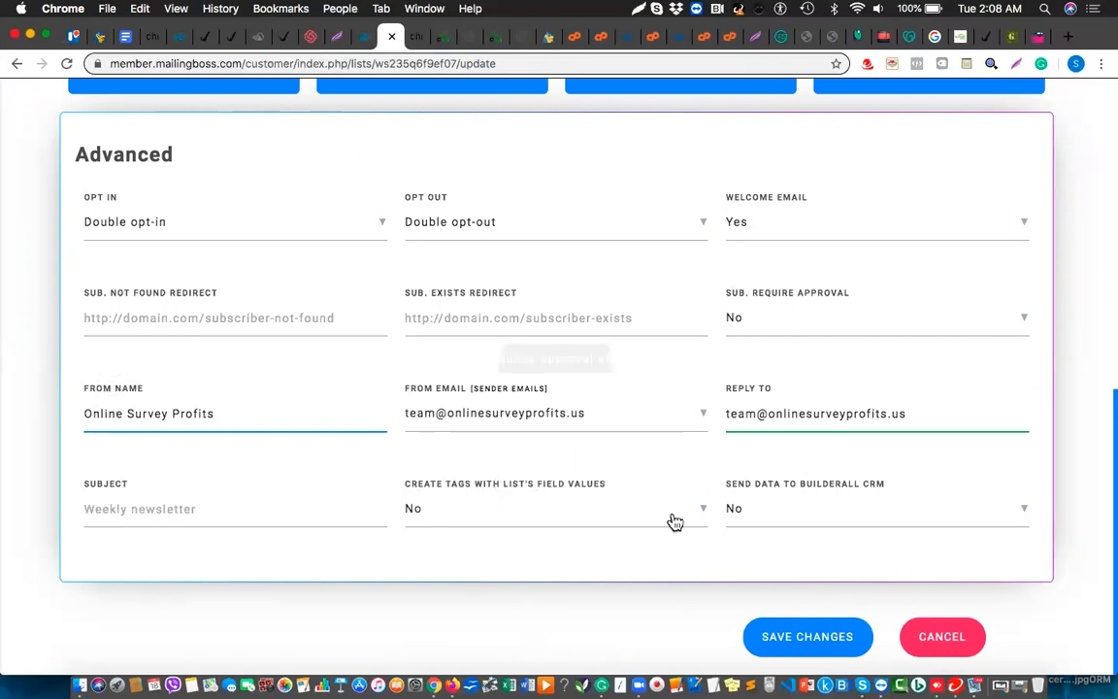
Save the advanced settings and turn on subscribe, confirm and unsubscribe notifications
click(800, 644)
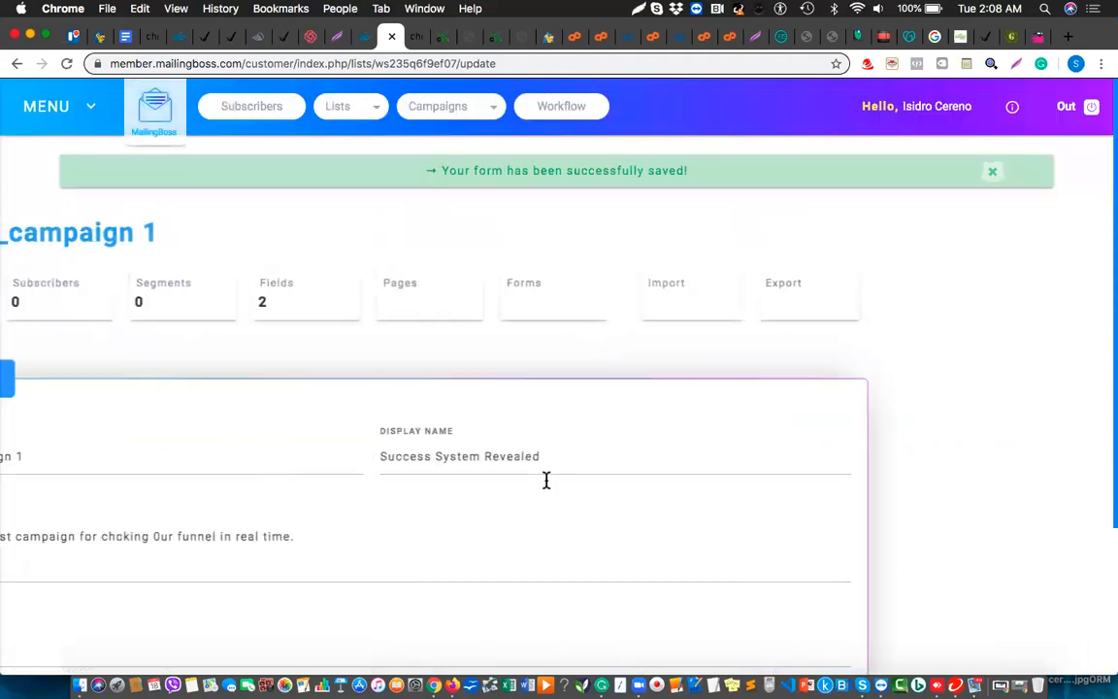
scroll(437, 512, down, 2)
scroll(437, 513, down, 2)
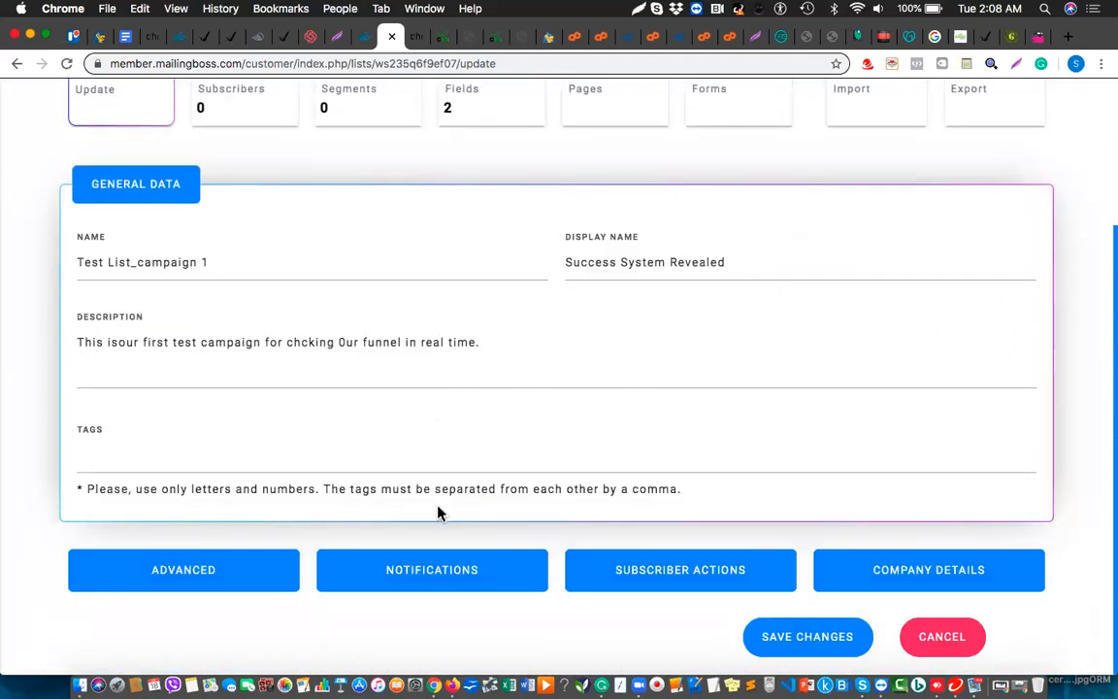
click(429, 571)
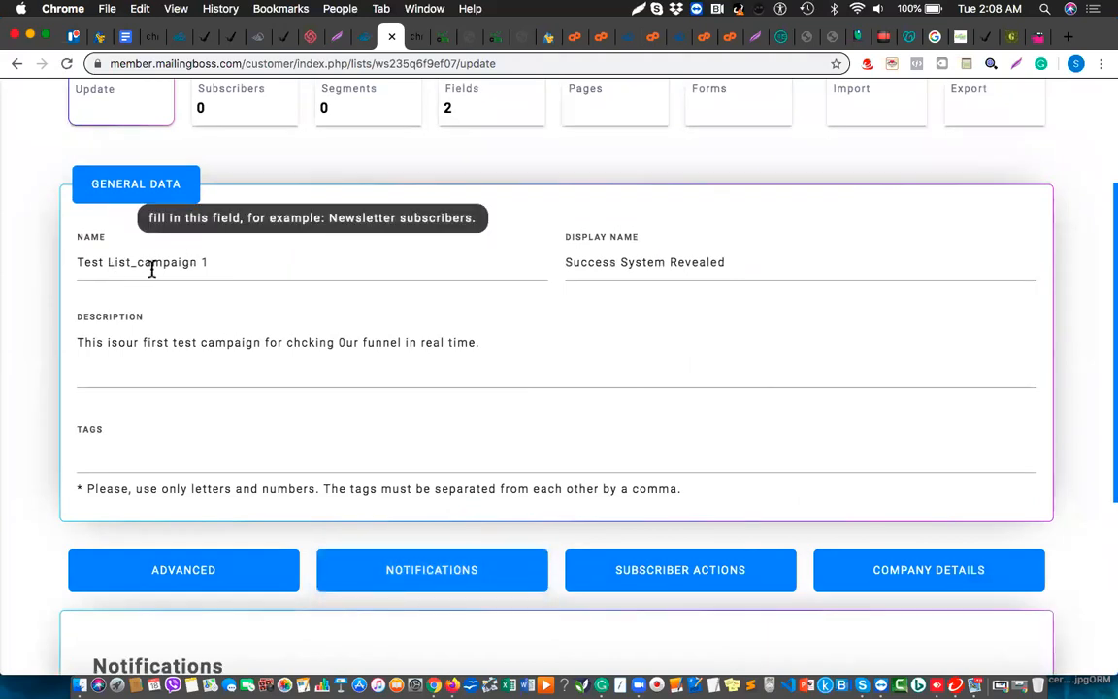
scroll(245, 326, down, 6)
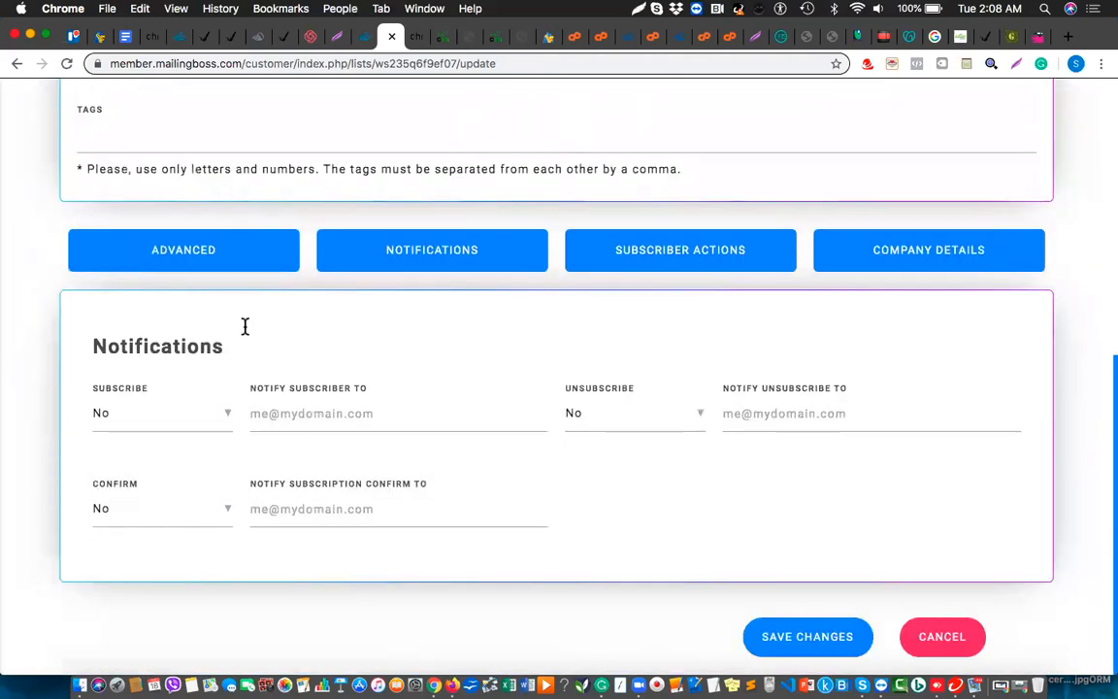
click(162, 433)
click(106, 453)
click(152, 521)
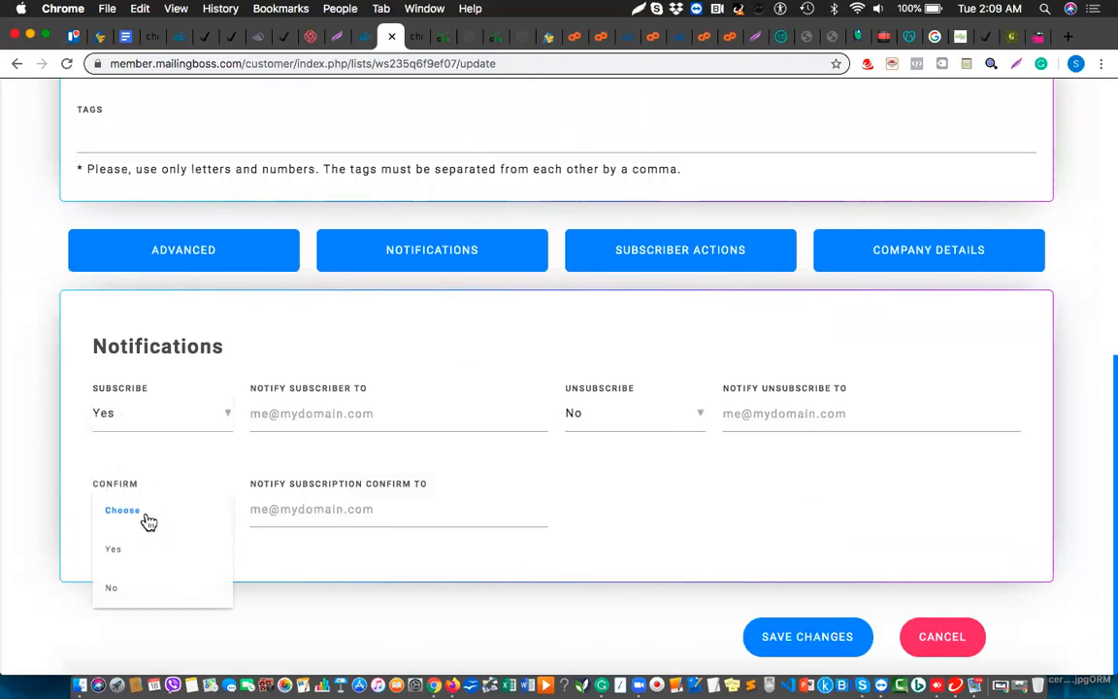
click(115, 552)
click(653, 422)
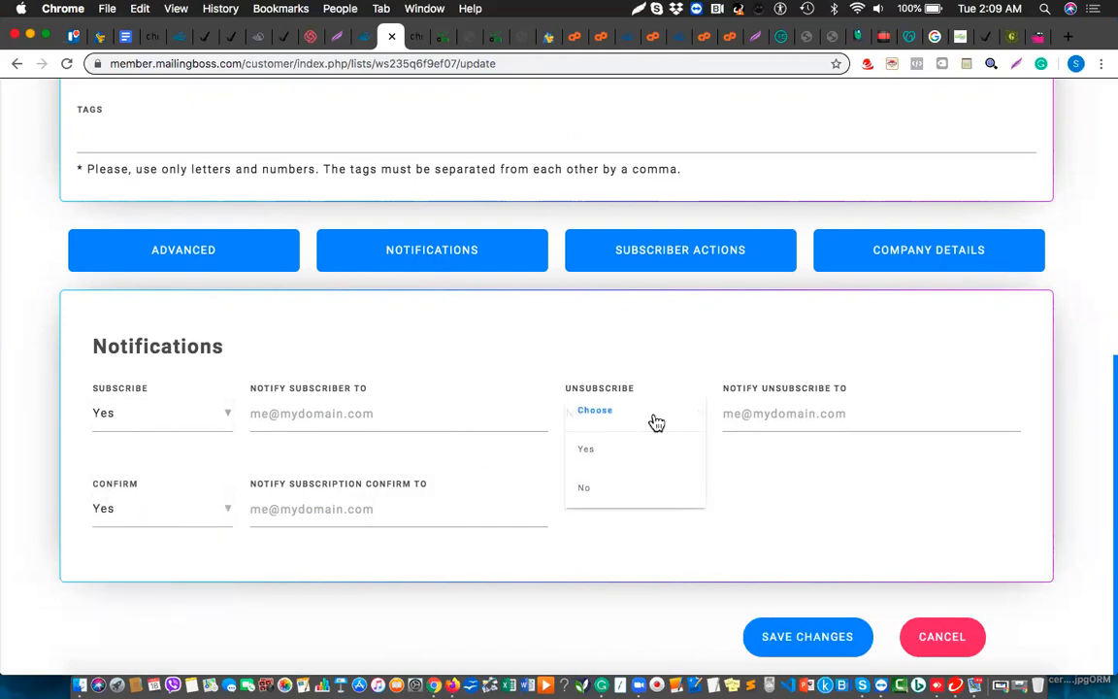
click(595, 450)
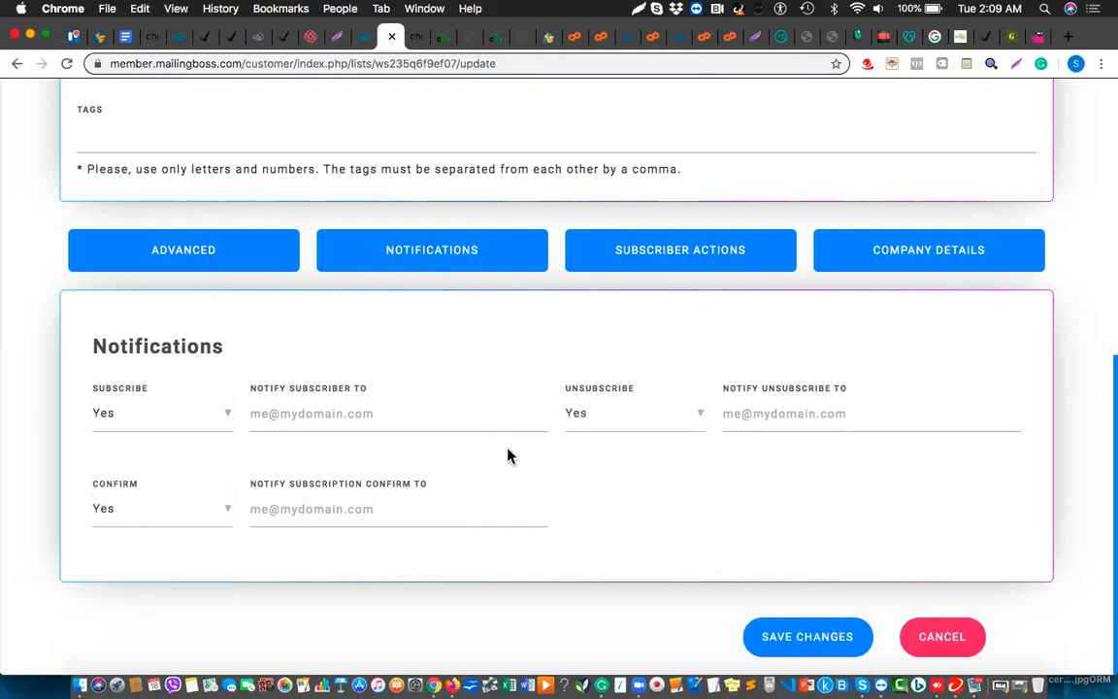
Fill all three notification addresses with the suggested address and save the list
click(317, 412)
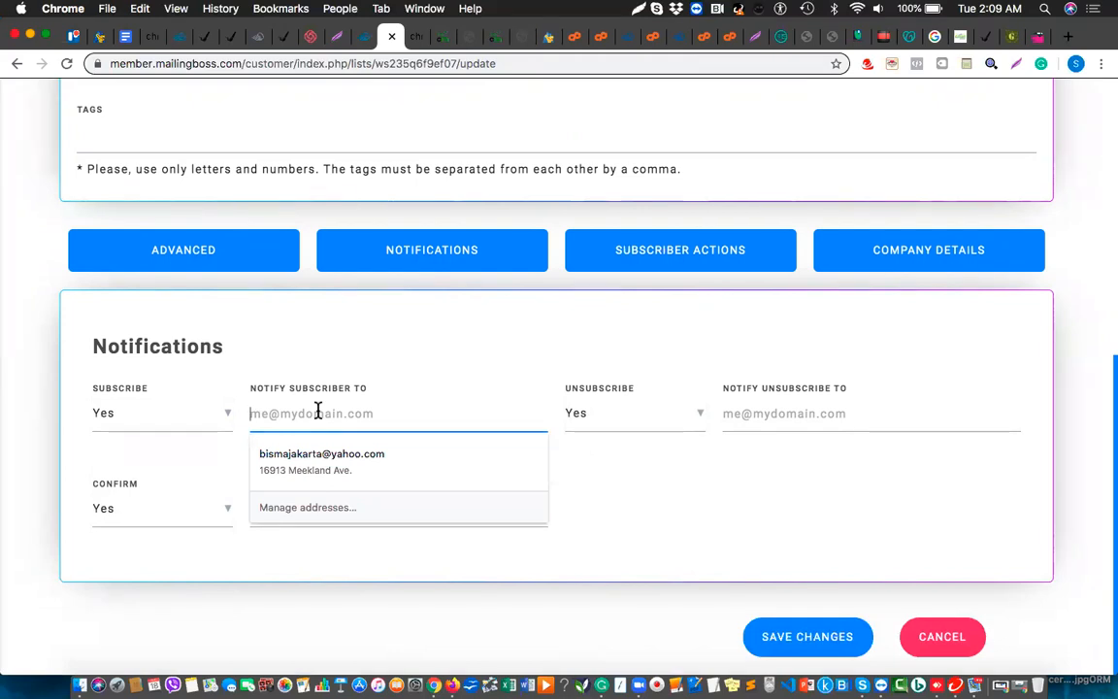
click(320, 458)
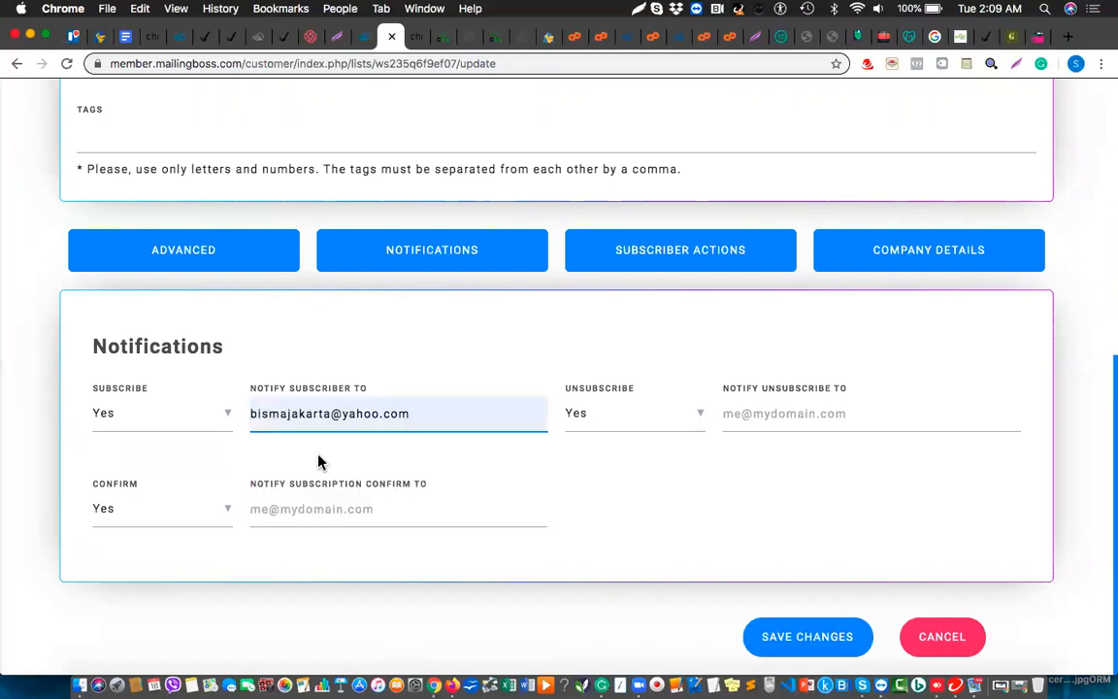
click(808, 415)
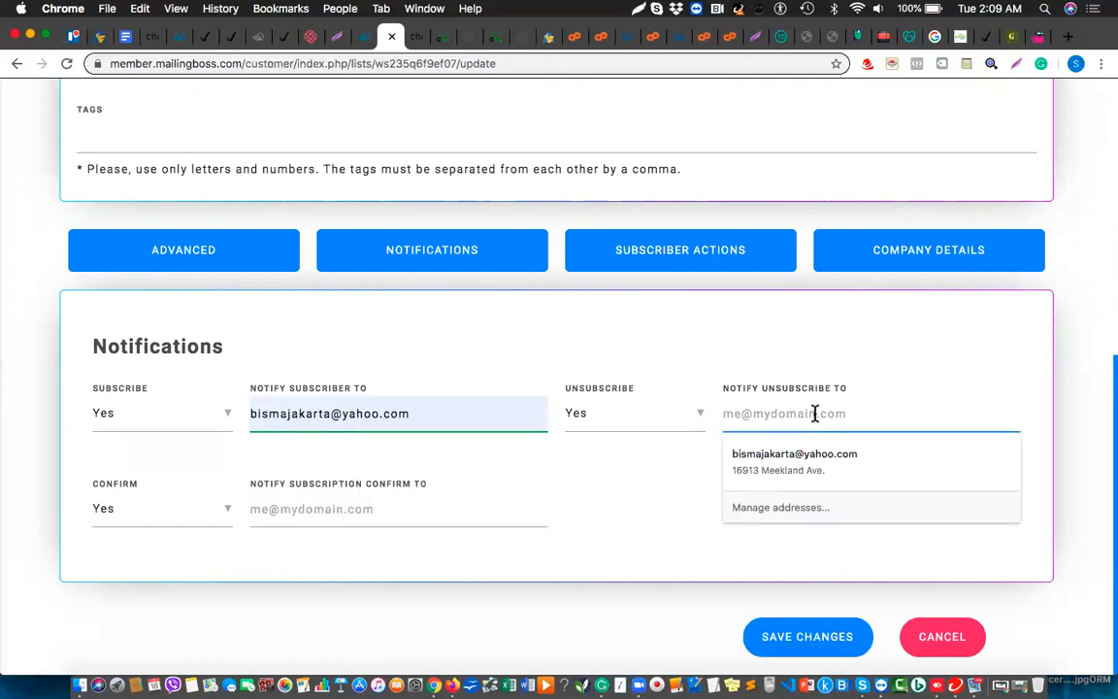
click(798, 460)
click(396, 509)
text(i)
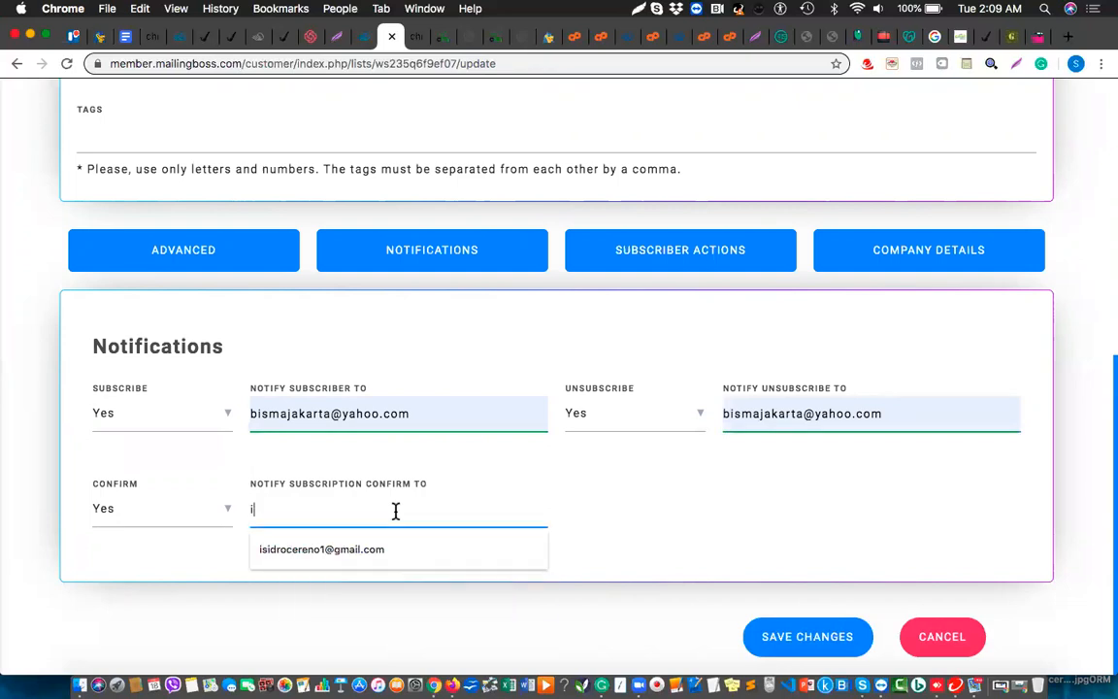
click(363, 551)
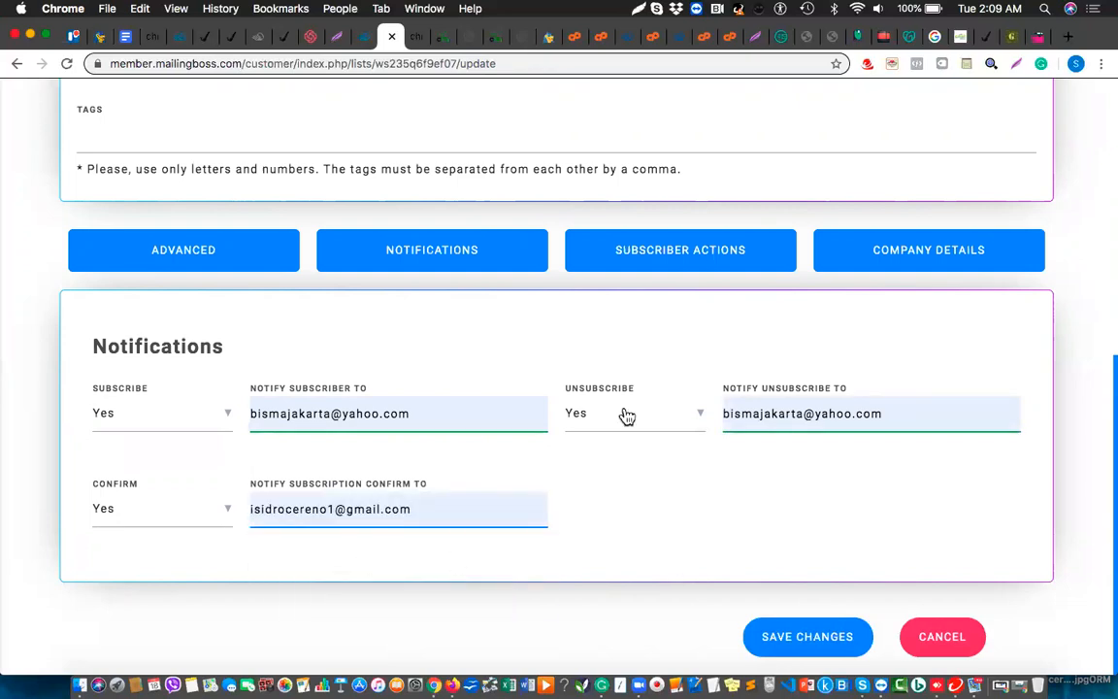
click(797, 643)
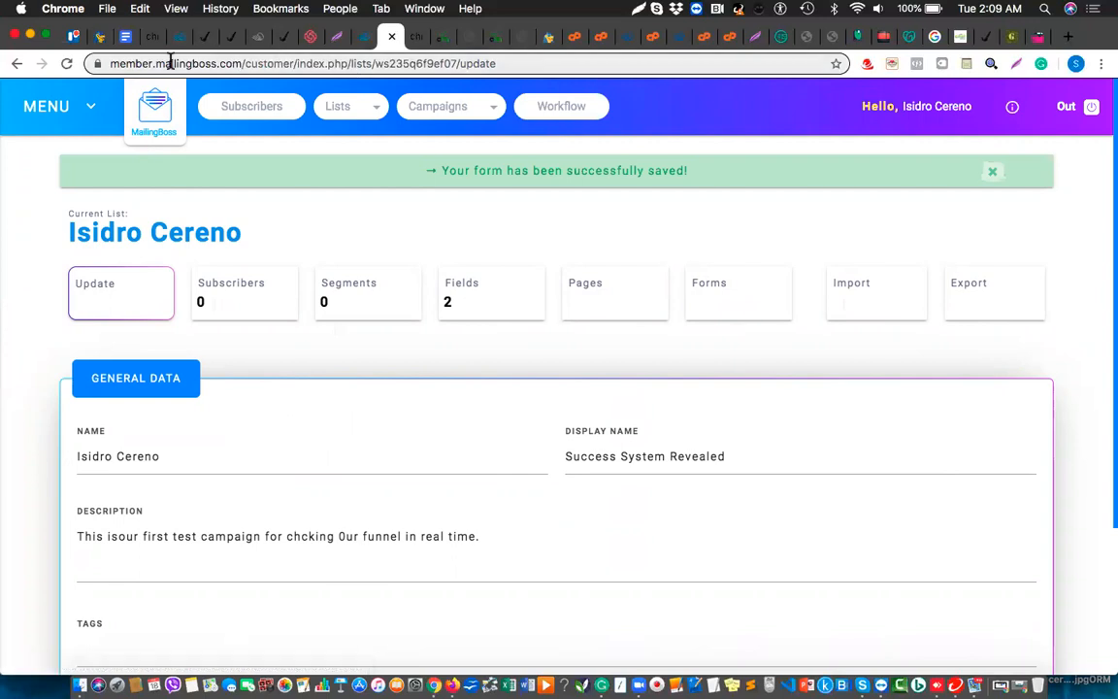
Check the save confirmation, then choose Lists from the top-bar Lists menu
scroll(376, 439, down, 1)
scroll(377, 438, down, 3)
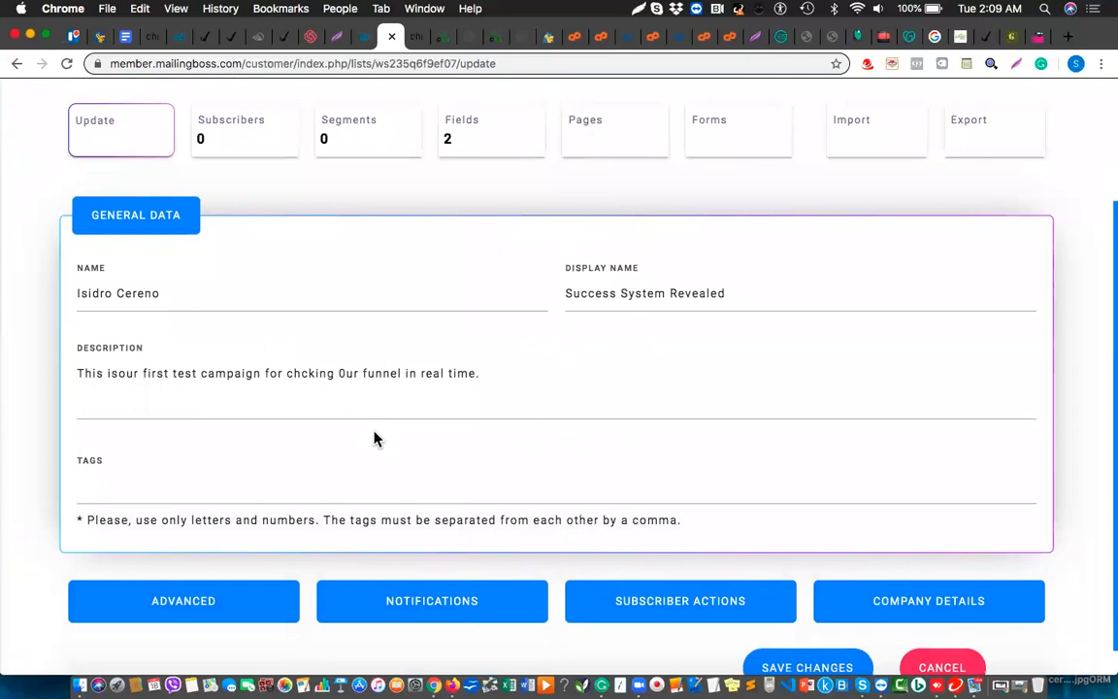
scroll(377, 438, down, 1)
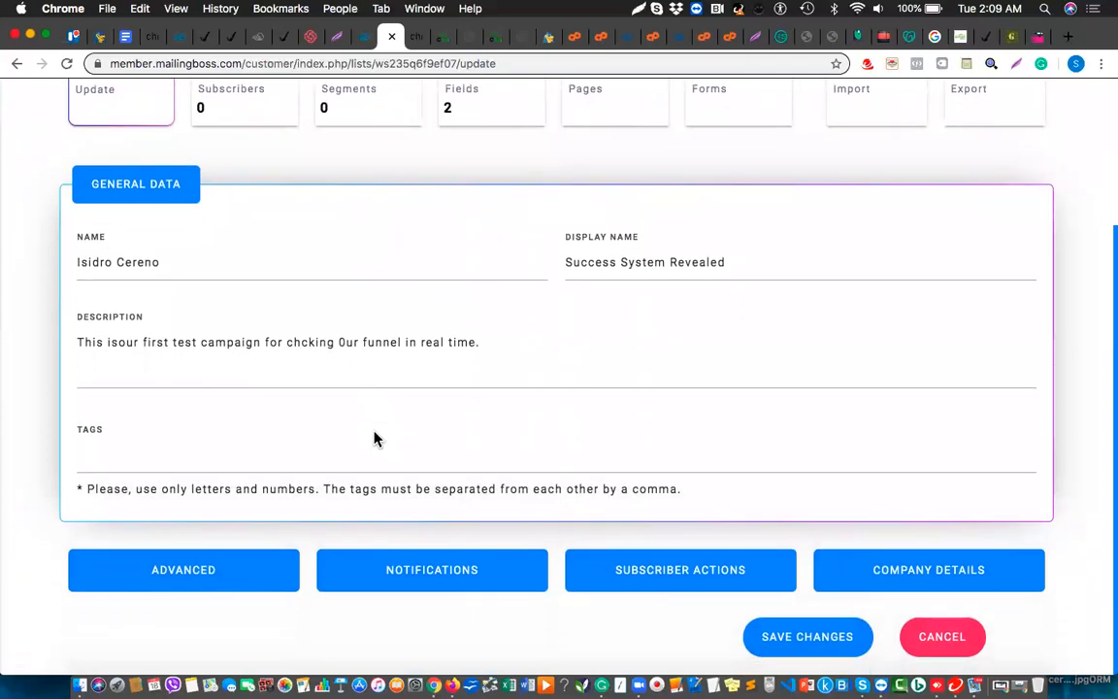
scroll(374, 439, up, 5)
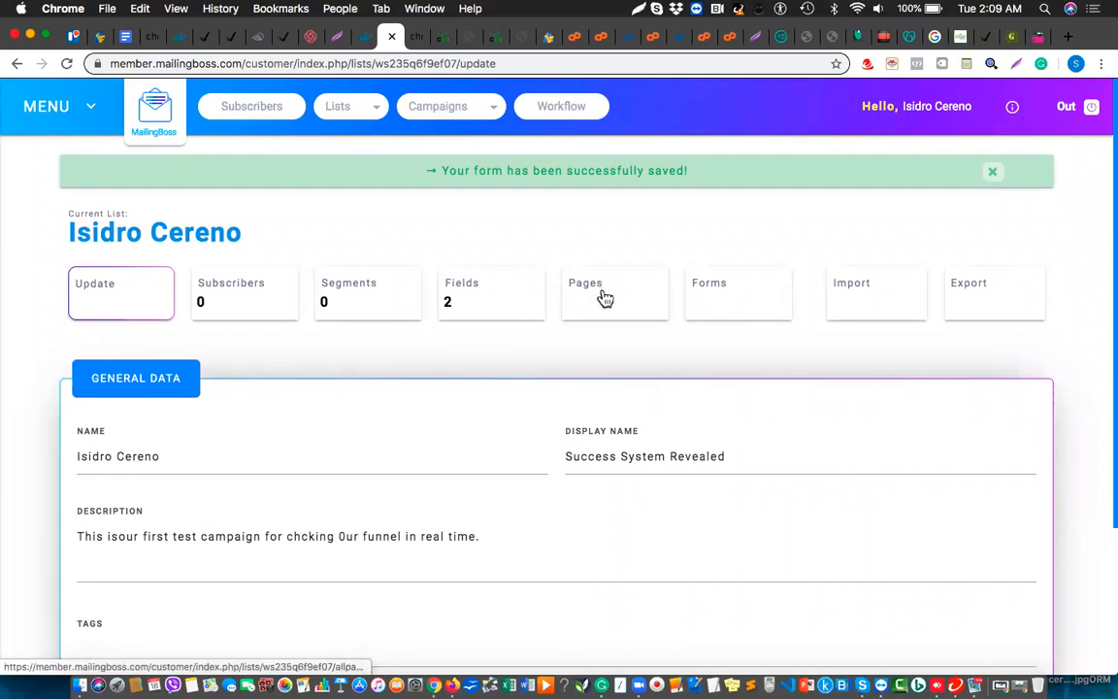
click(365, 120)
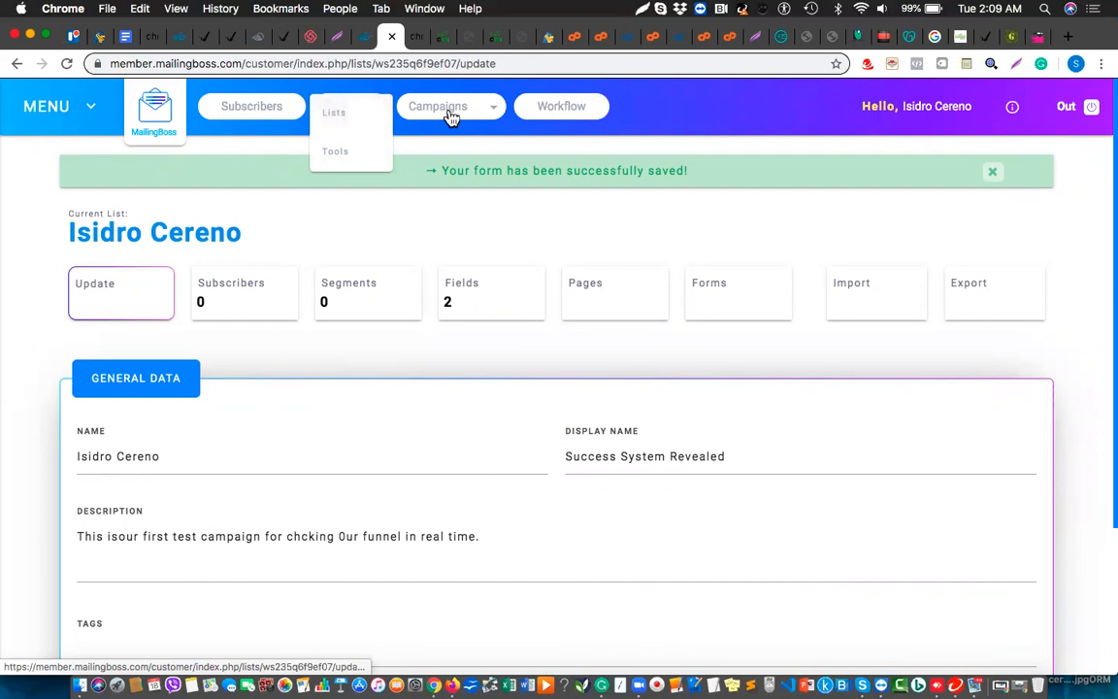
click(341, 121)
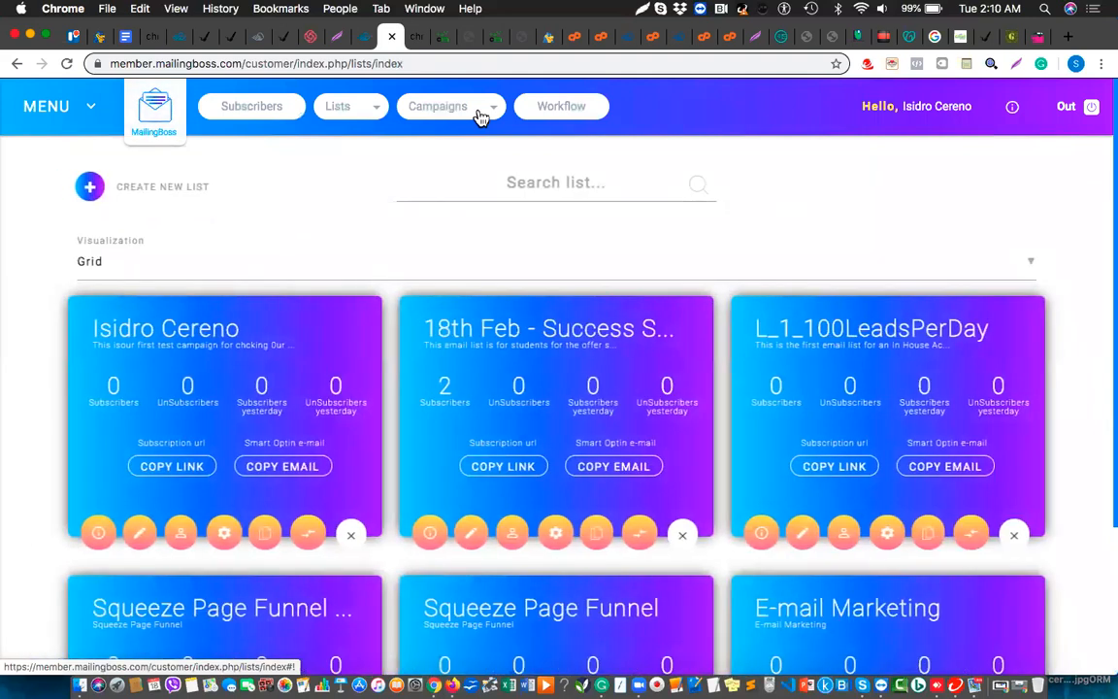
Glance at the Campaigns menu, then open the first list card's Overview page
click(482, 114)
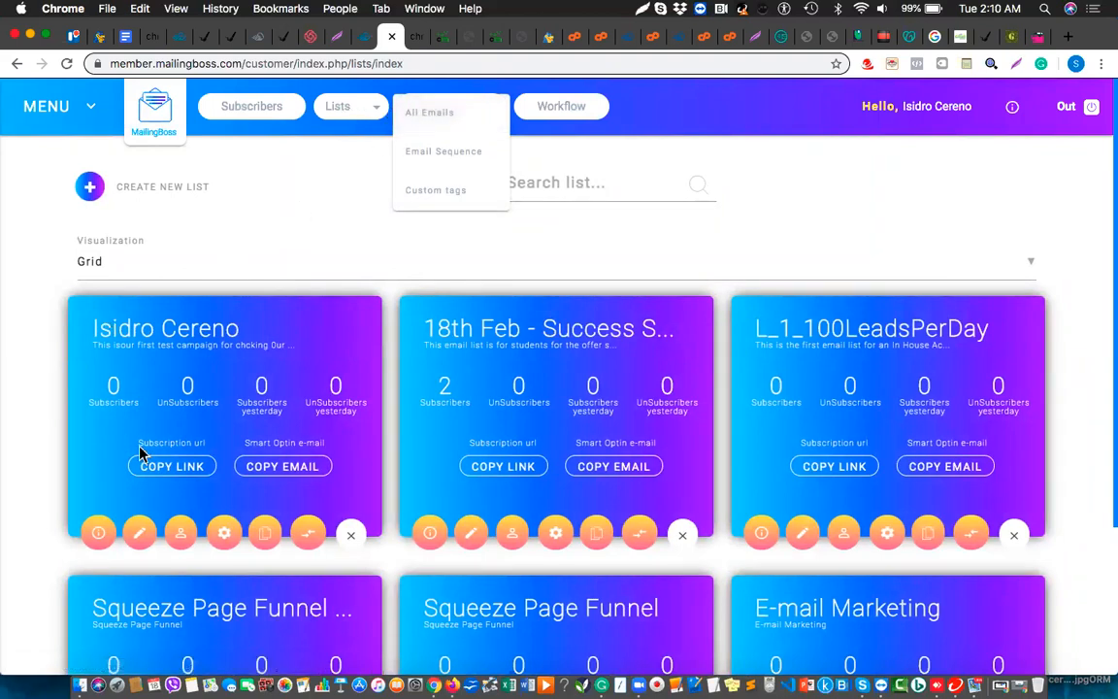
click(99, 532)
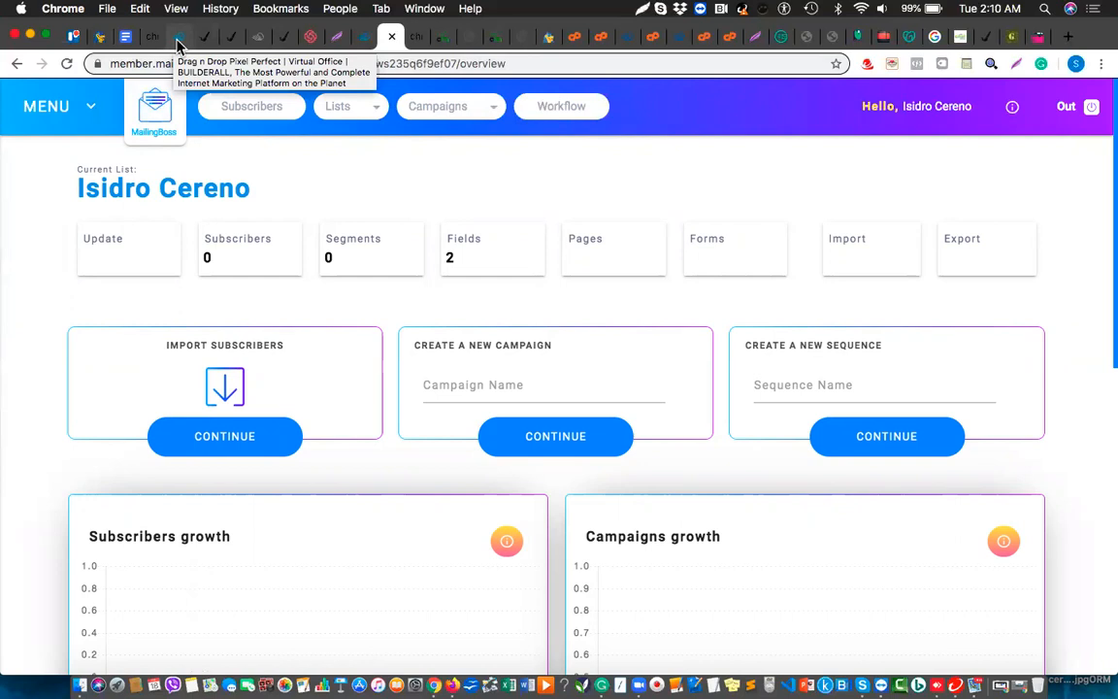
Name the new campaign 'Campaign 2', fixing the 'Campagin' typo, and continue
click(545, 384)
click(545, 383)
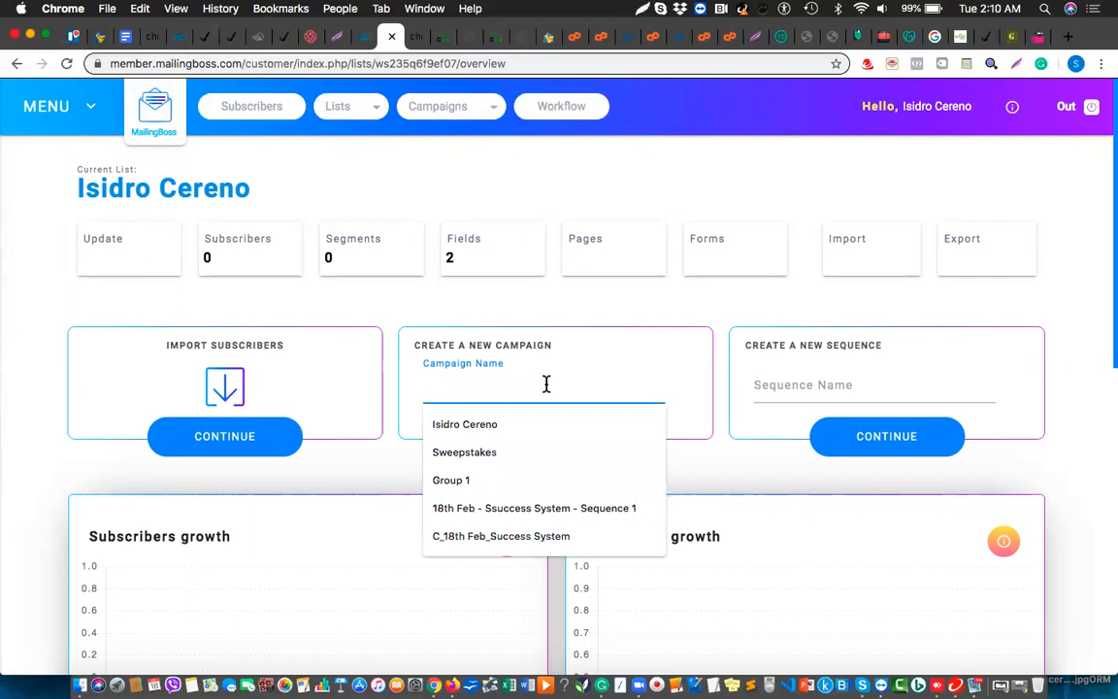
text(Campagin 2)
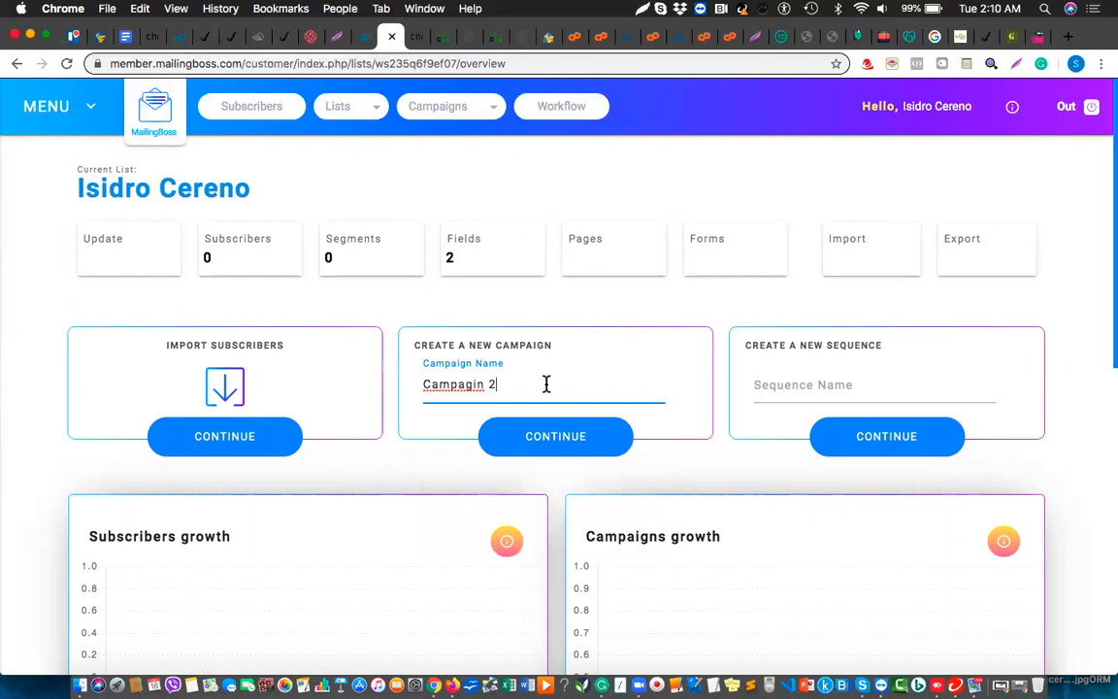
double_click(451, 386)
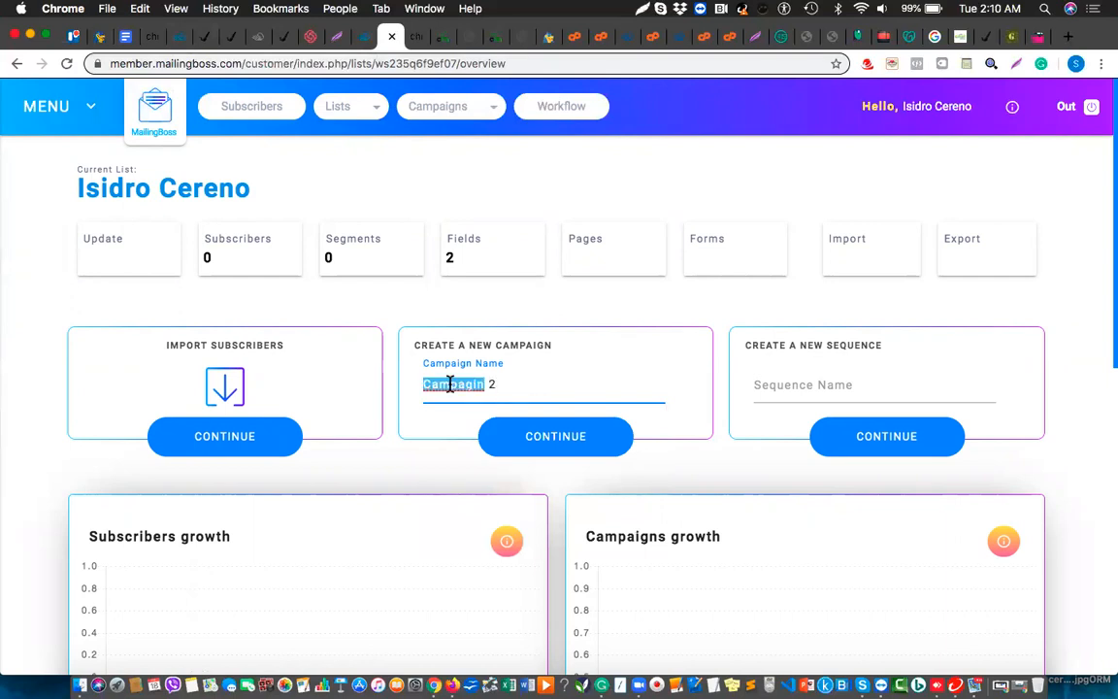
text(Campaign)
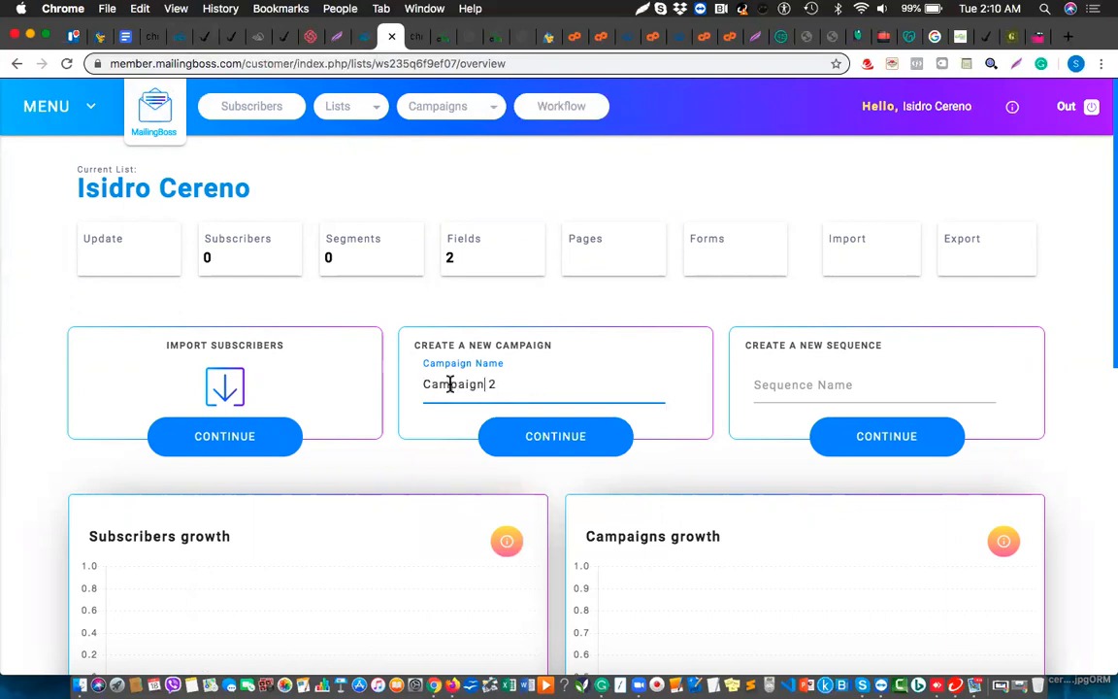
click(557, 439)
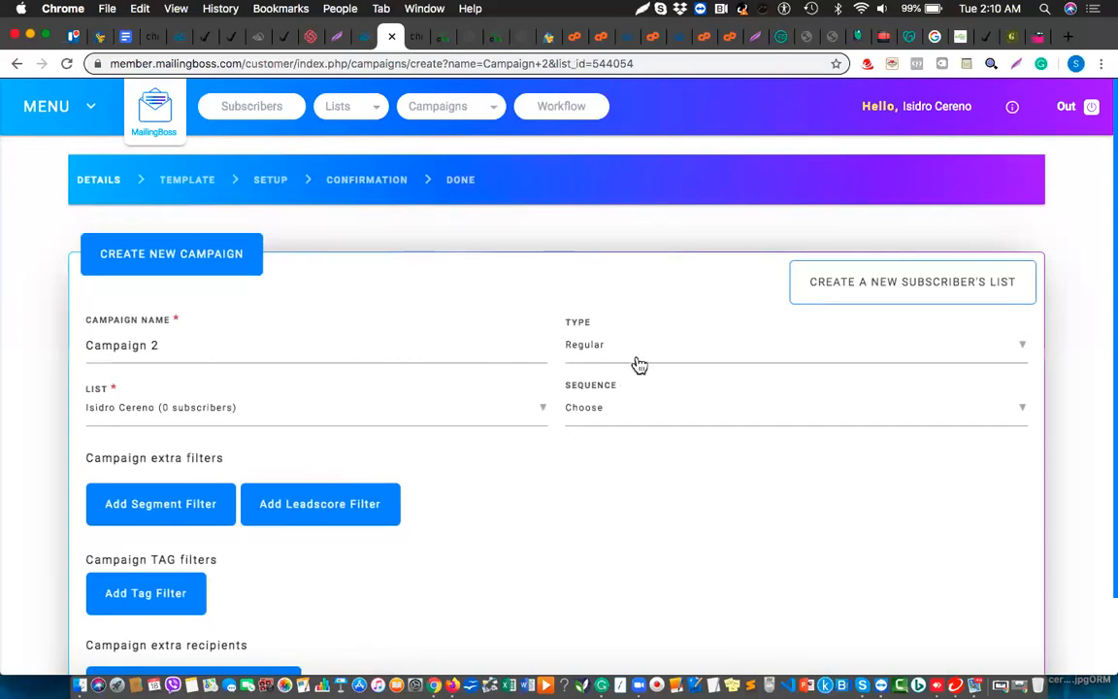
Attach the 18th Feb - Success System Reveal [SV] - Campaign 1 sequence, then discard the new subscriber list form
click(657, 418)
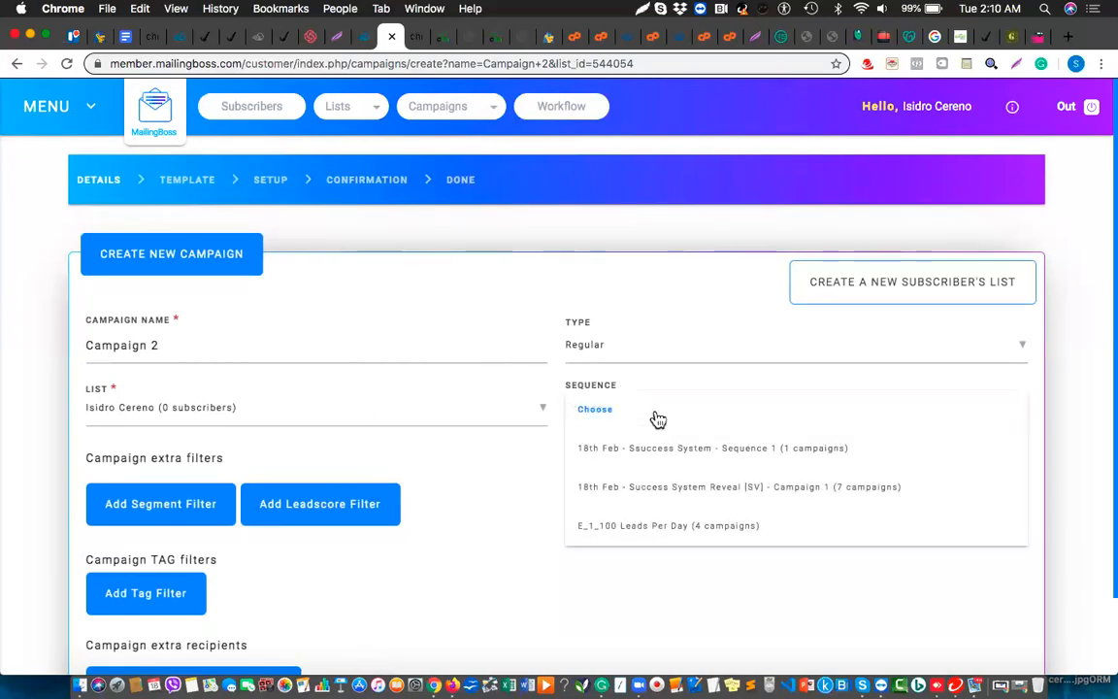
click(676, 496)
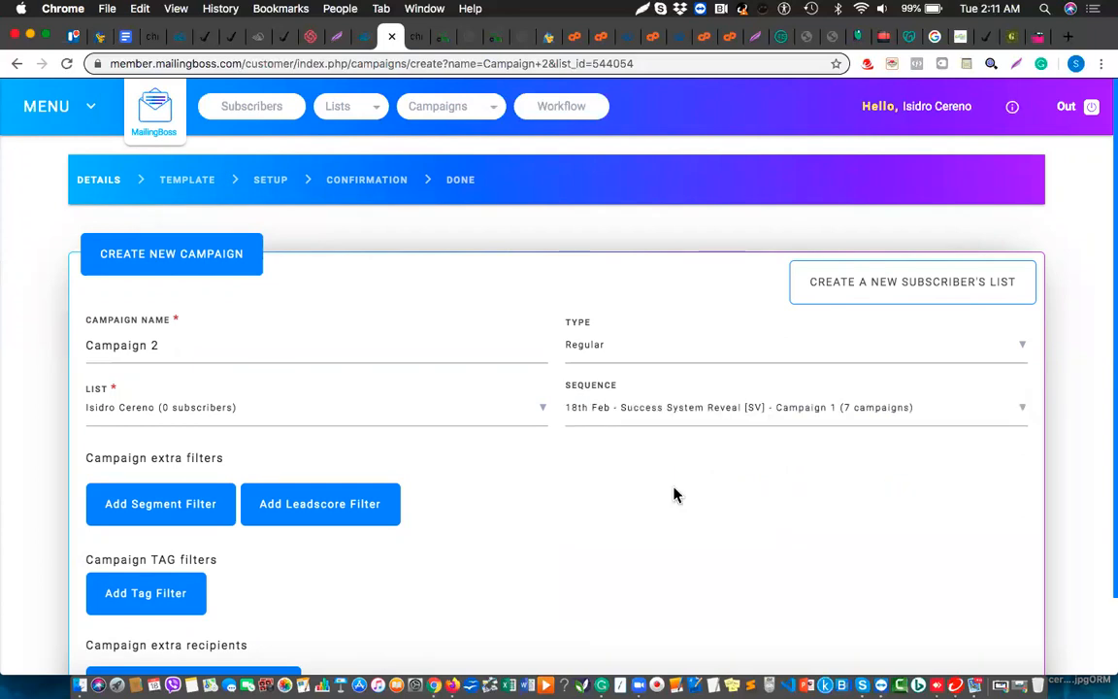
click(867, 291)
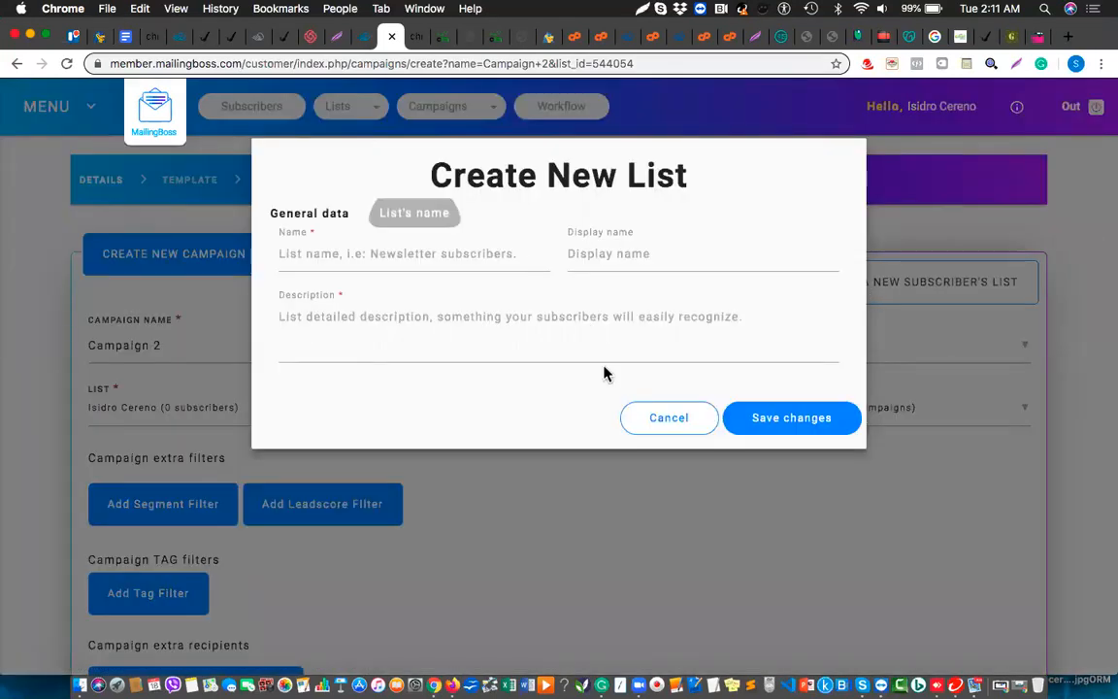
click(669, 423)
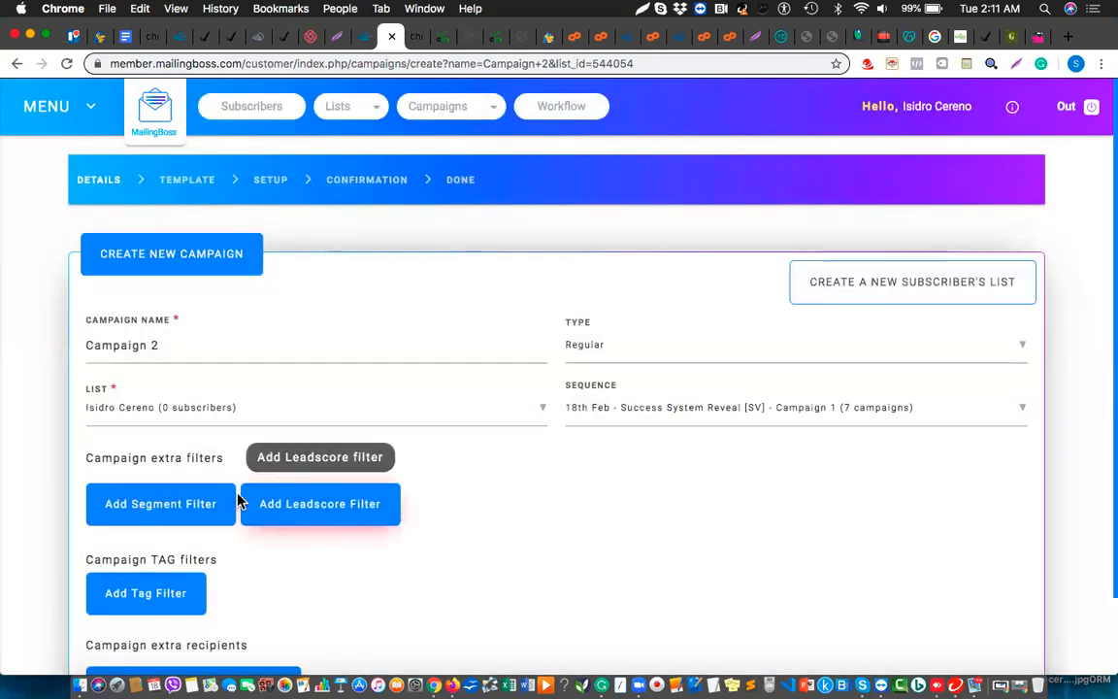
click(206, 417)
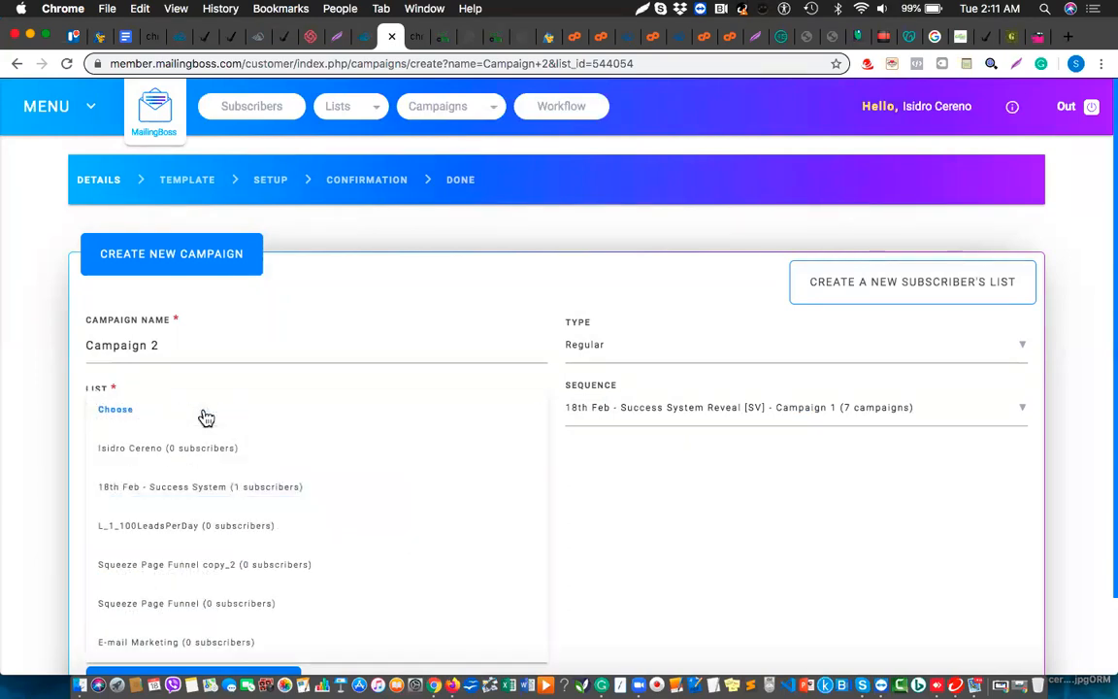
scroll(225, 476, down, 2)
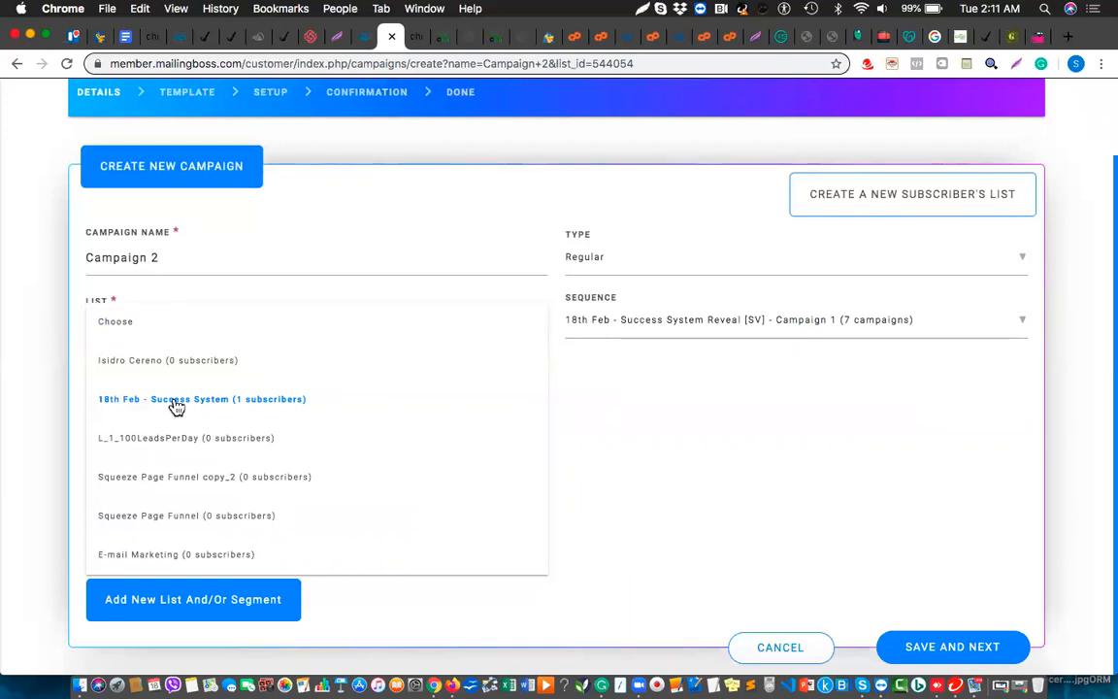
click(689, 485)
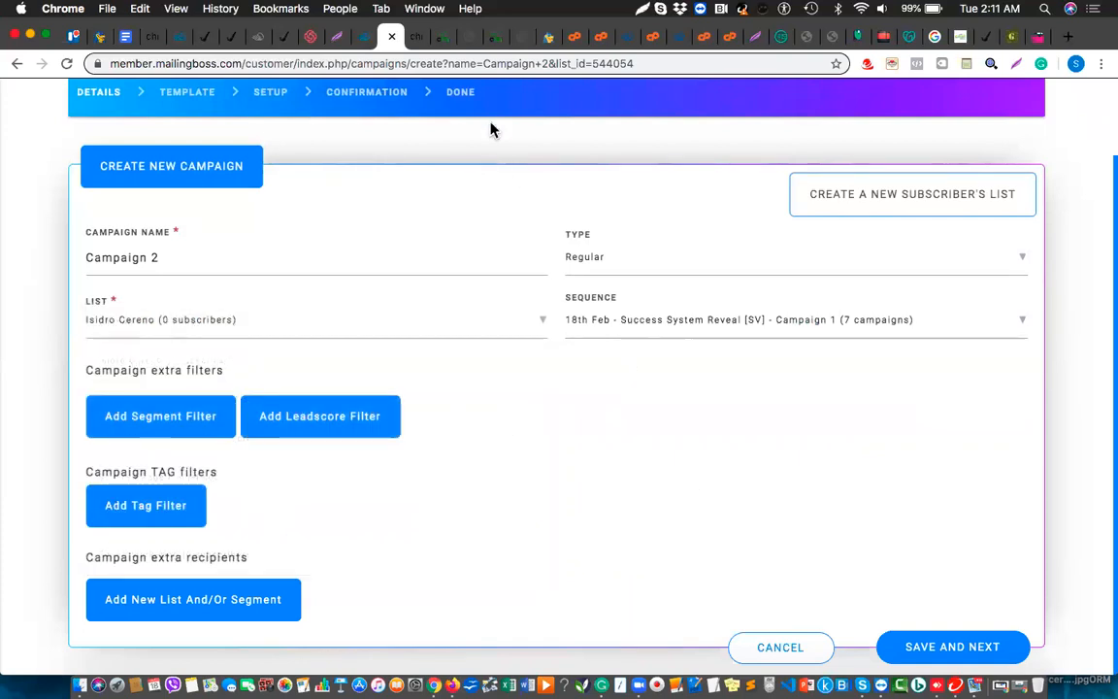
scroll(389, 192, up, 2)
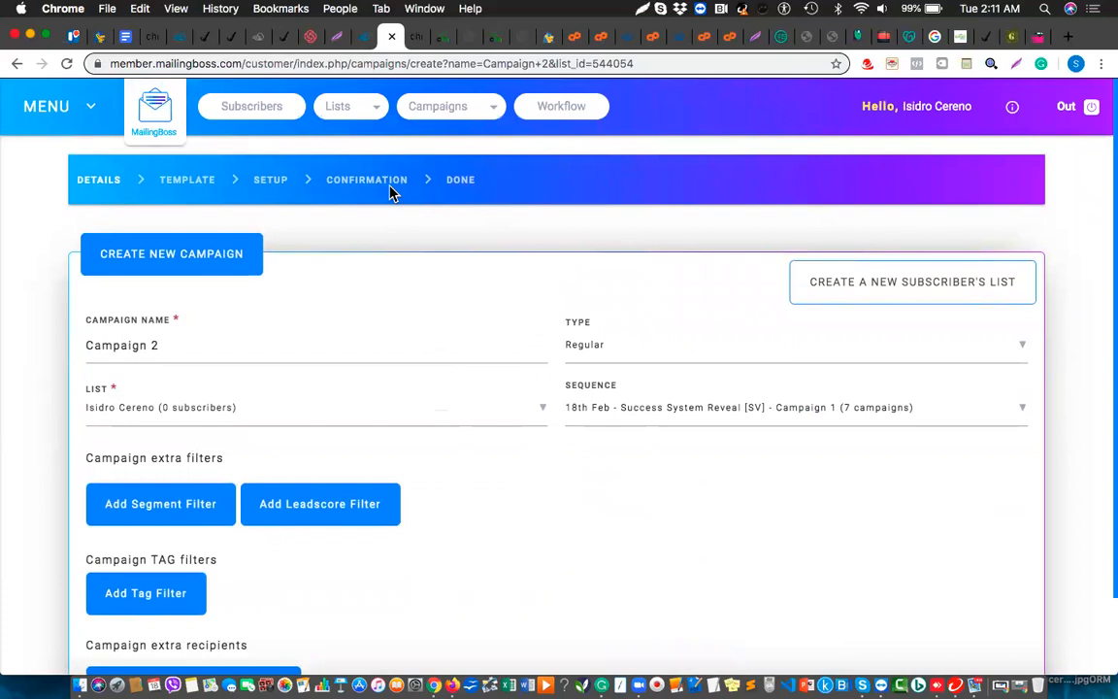
mouse_move(350, 115)
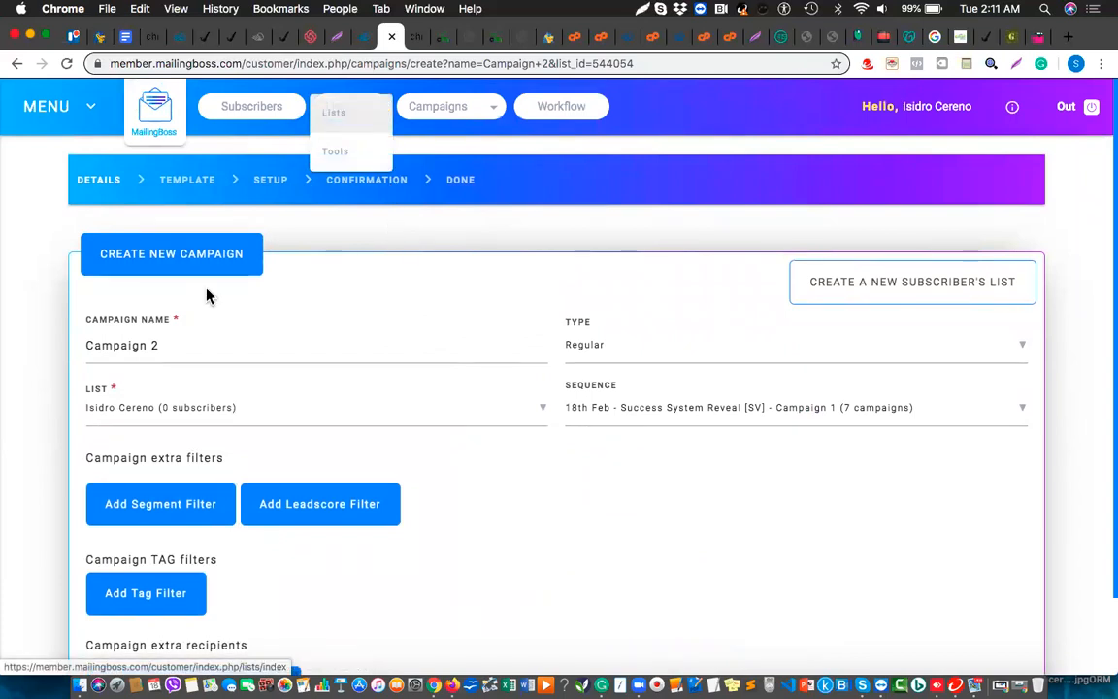
From the page of all email lists, open the first list's overview
click(334, 116)
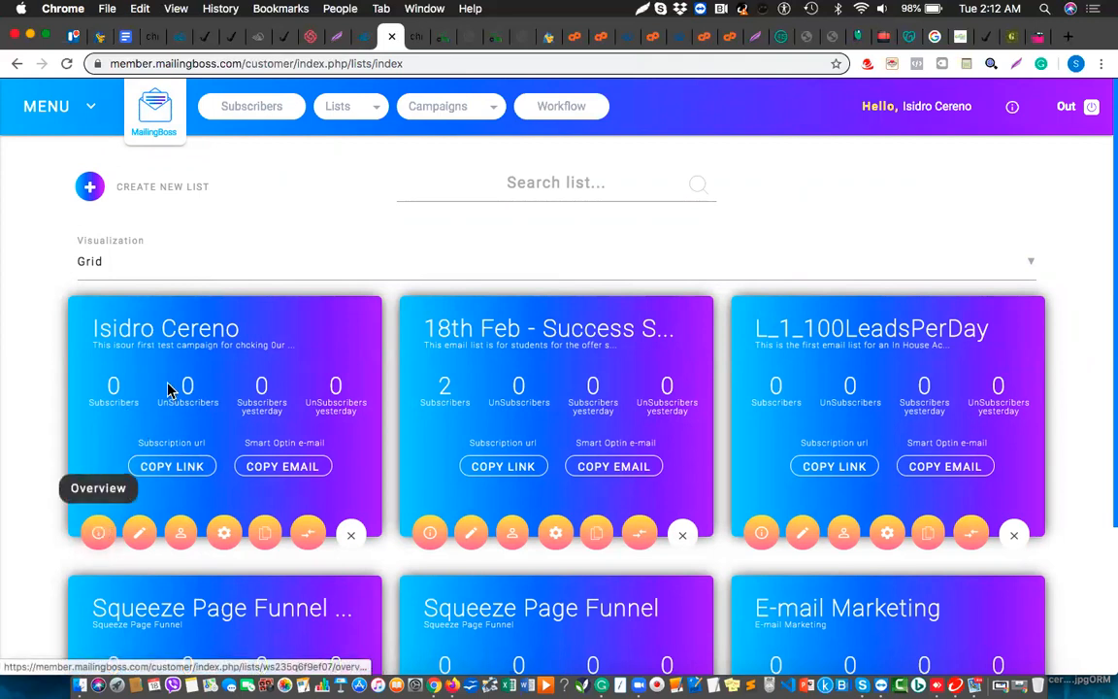
scroll(224, 444, down, 4)
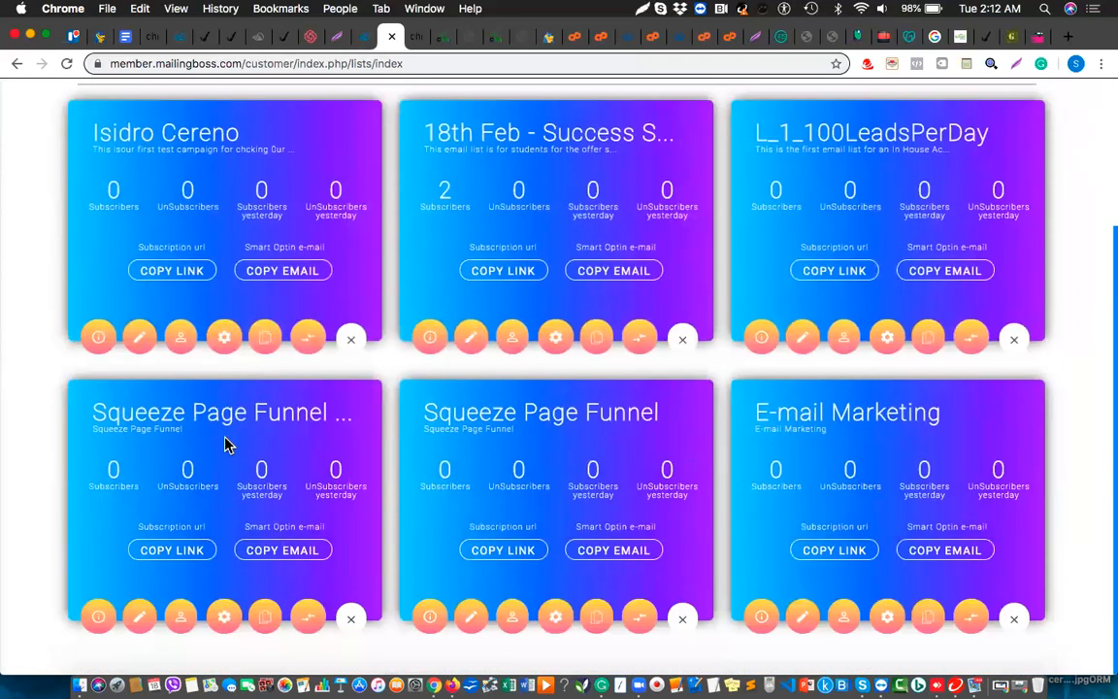
scroll(224, 445, up, 4)
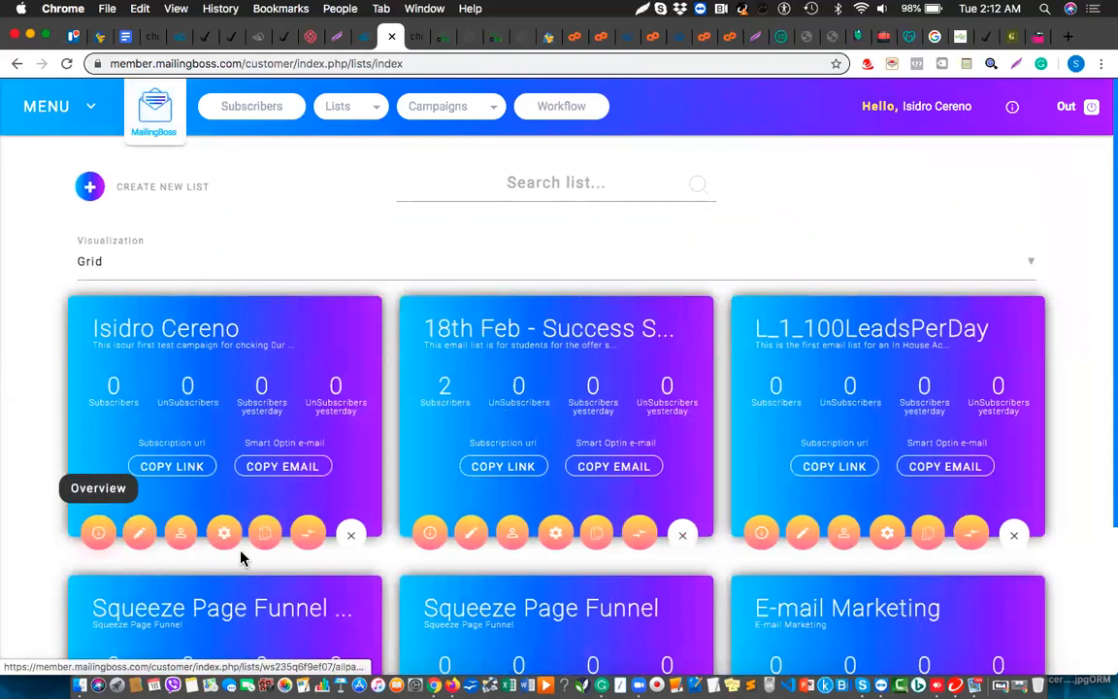
scroll(241, 554, down, 4)
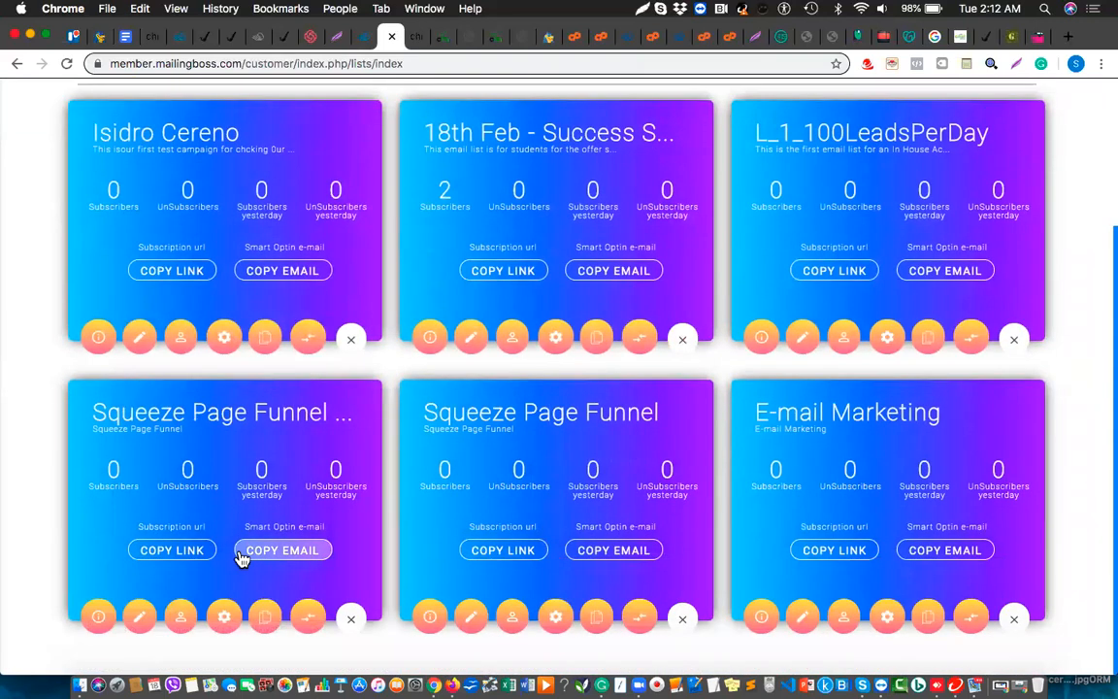
scroll(242, 558, up, 4)
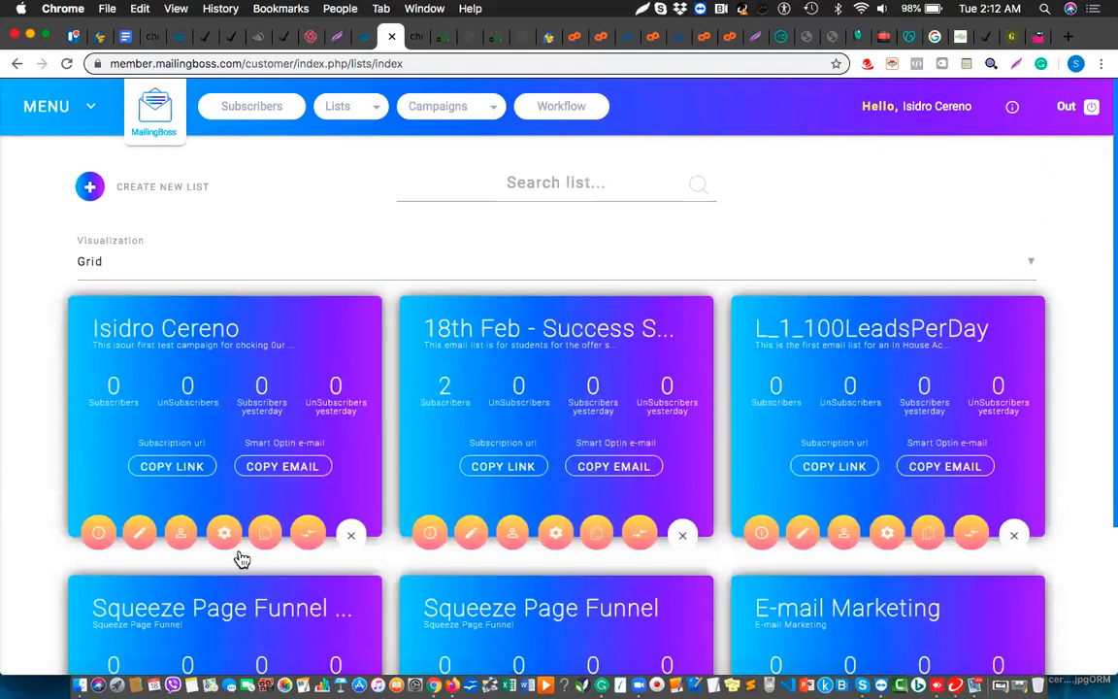
click(100, 535)
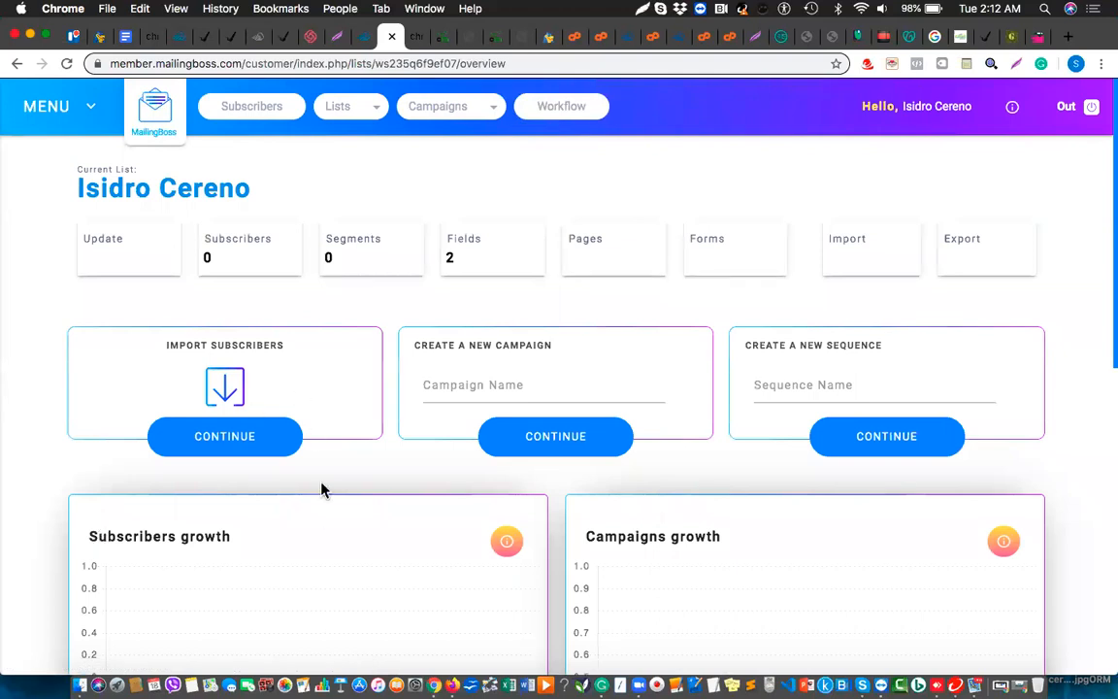
Open the Fields card on the list overview
scroll(327, 519, down, 1)
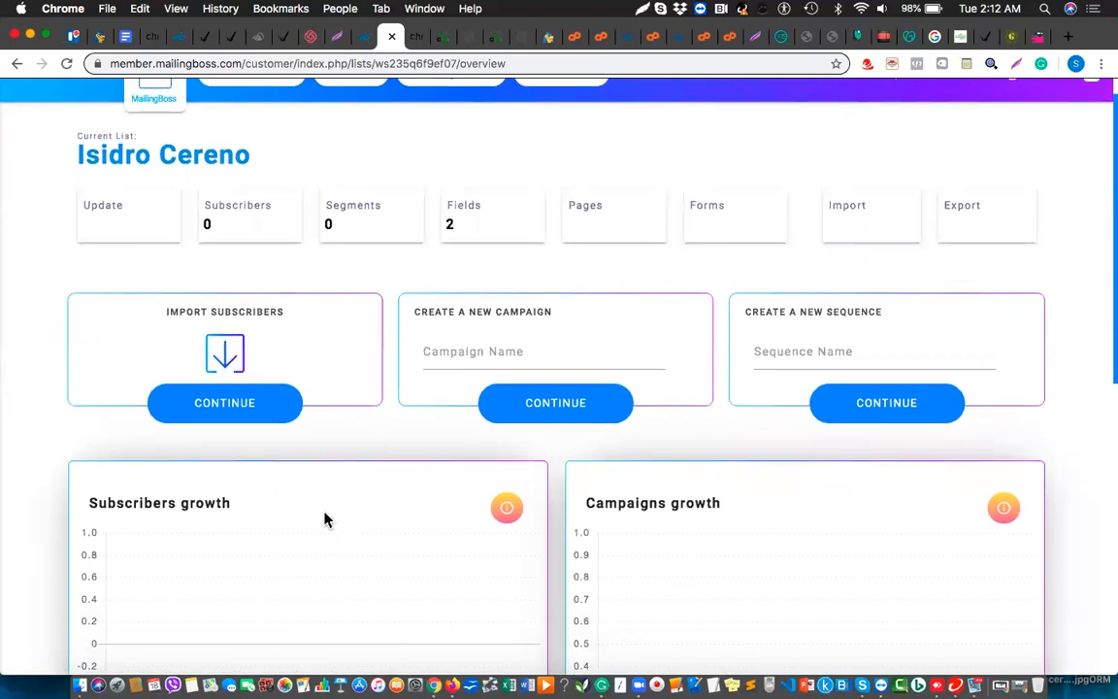
scroll(324, 519, up, 1)
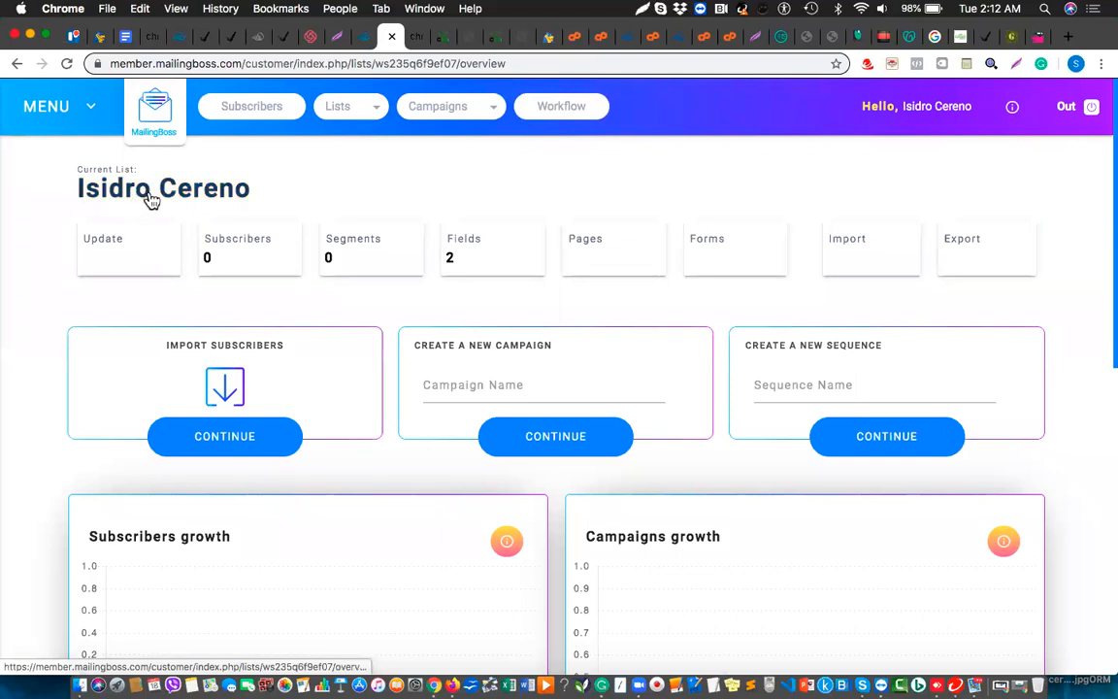
click(468, 260)
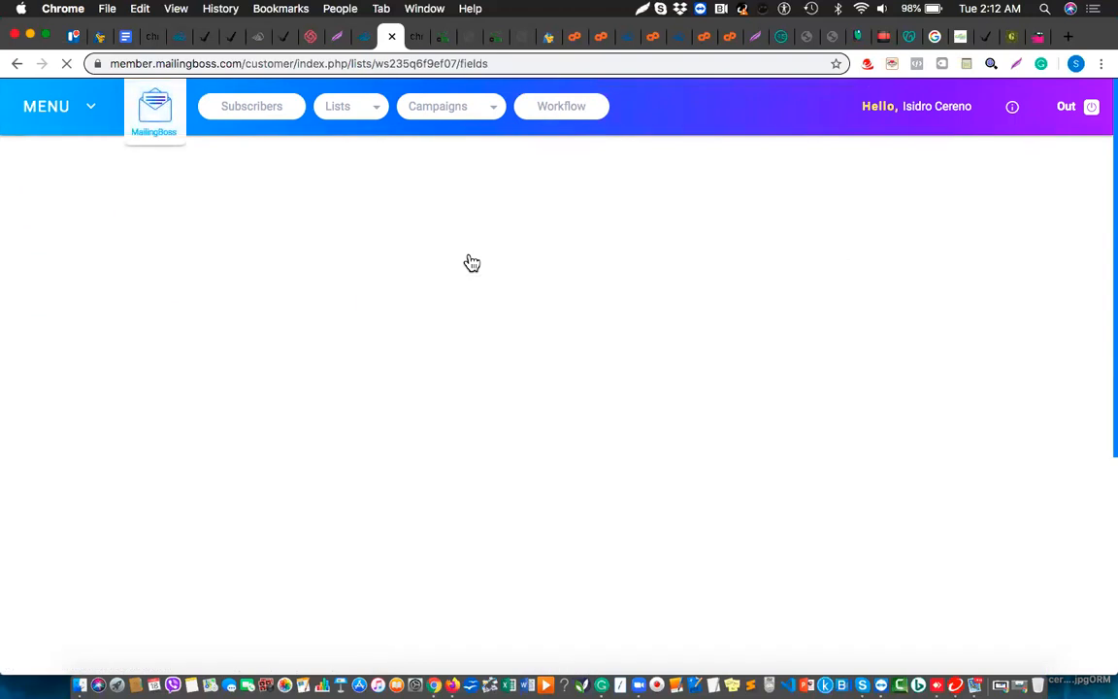
Open the list's settings for editing and reveal its advanced settings
click(130, 256)
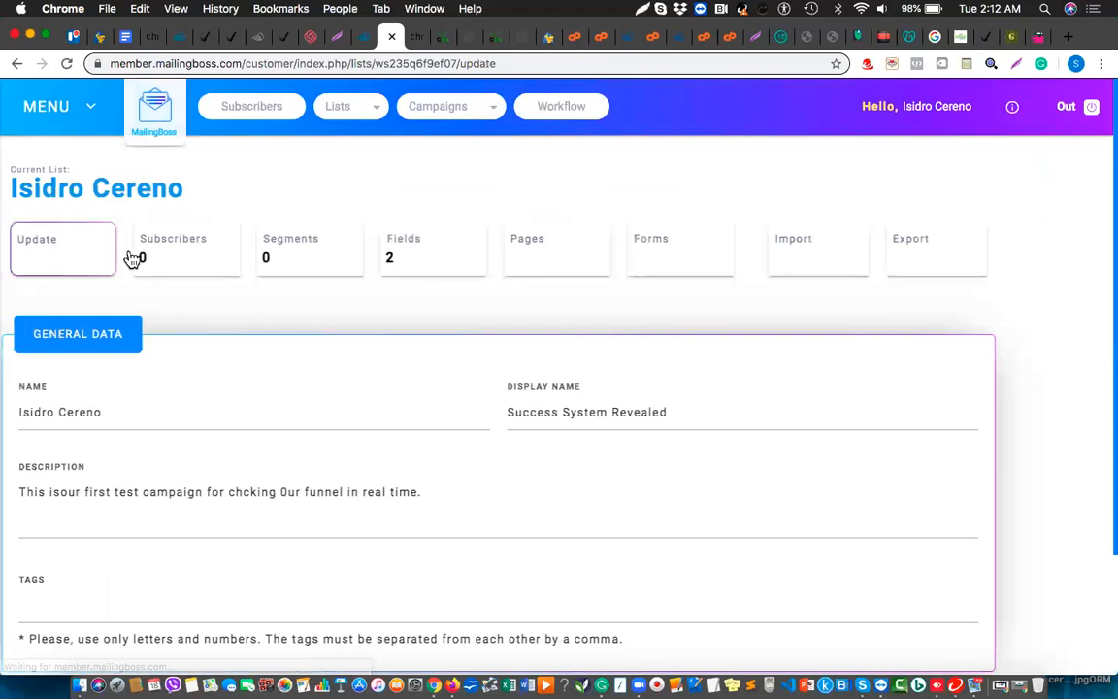
scroll(481, 481, down, 3)
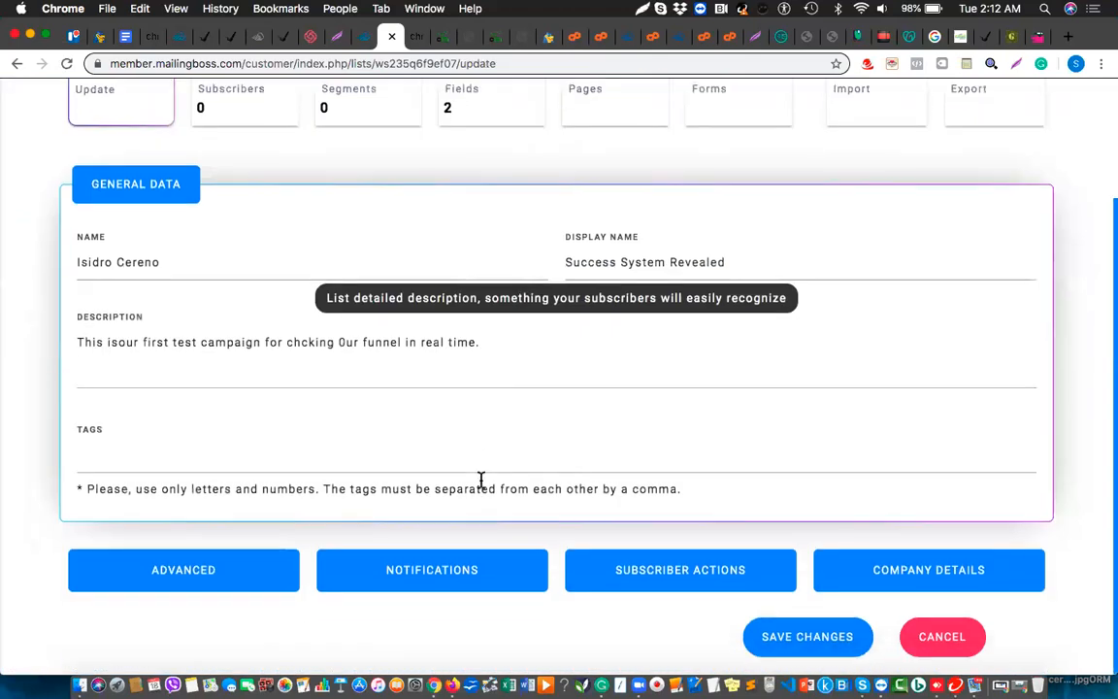
click(174, 583)
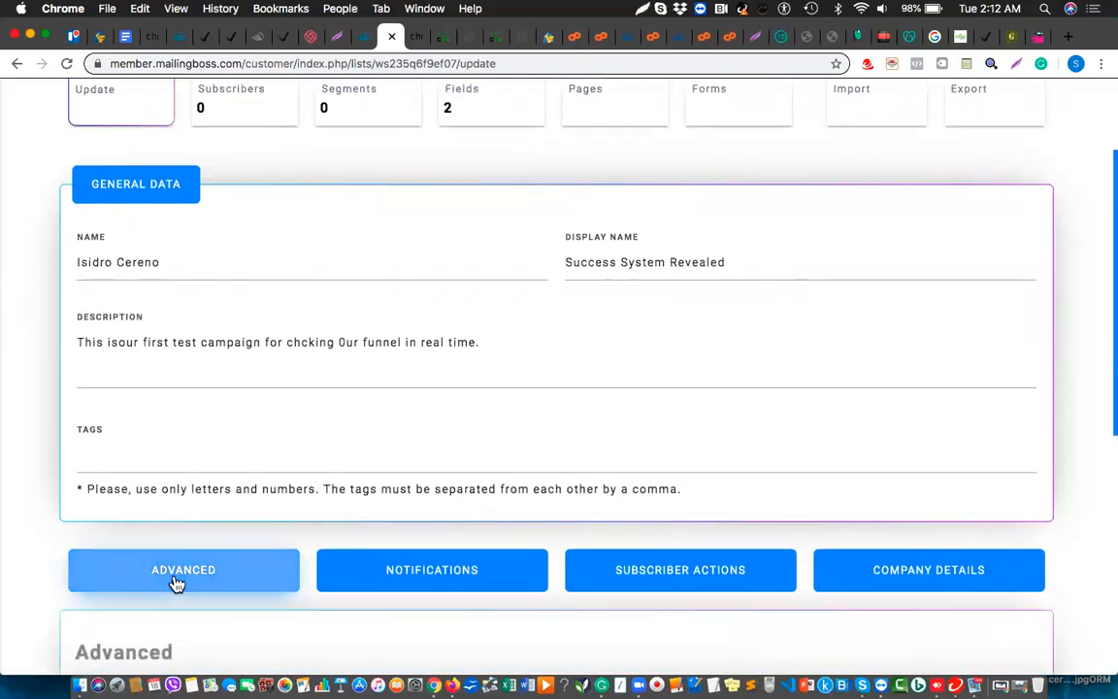
scroll(278, 552, down, 3)
scroll(278, 554, down, 5)
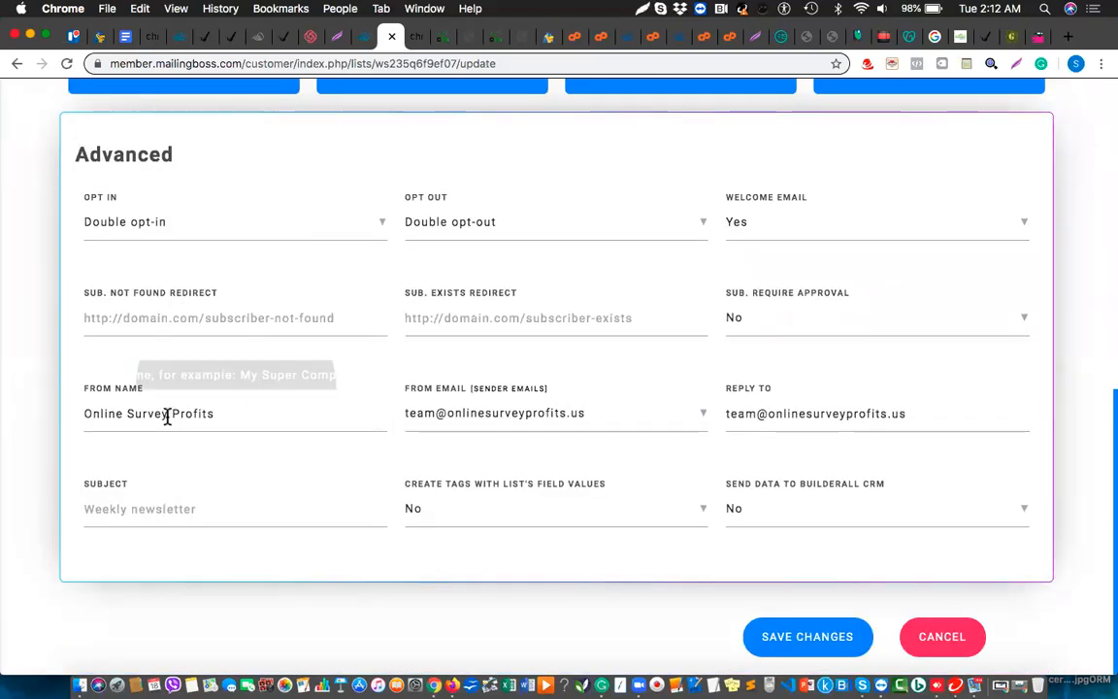
scroll(167, 415, up, 8)
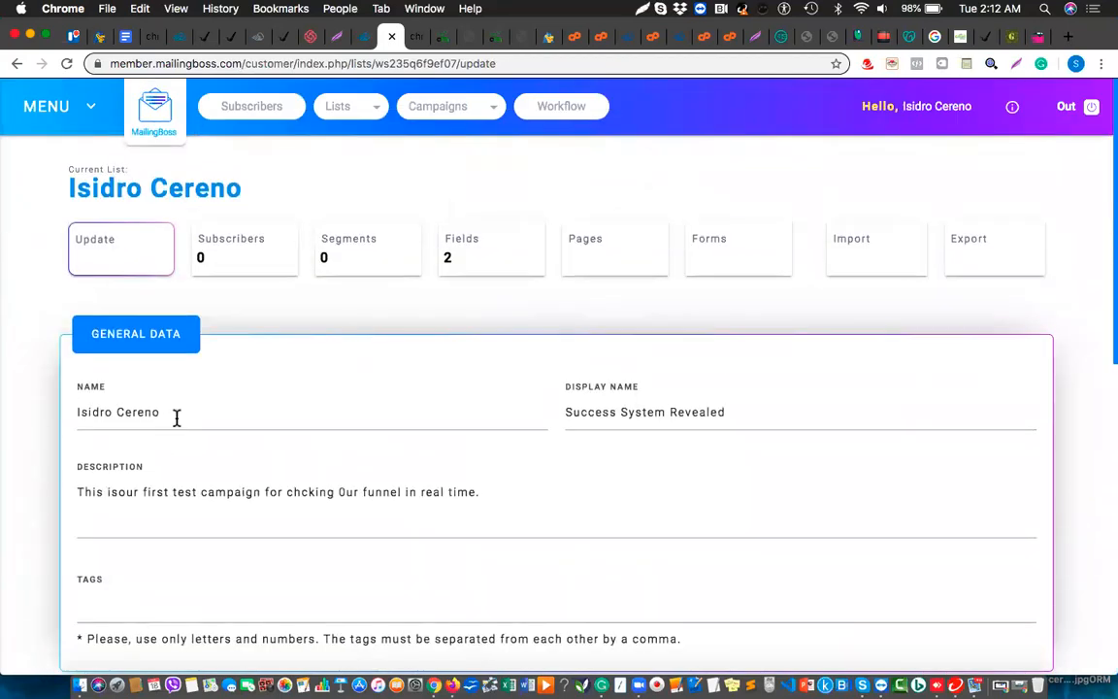
Replace the list name with 'Campaign 2' and save the changes
click(177, 415)
drag(177, 415, 77, 416)
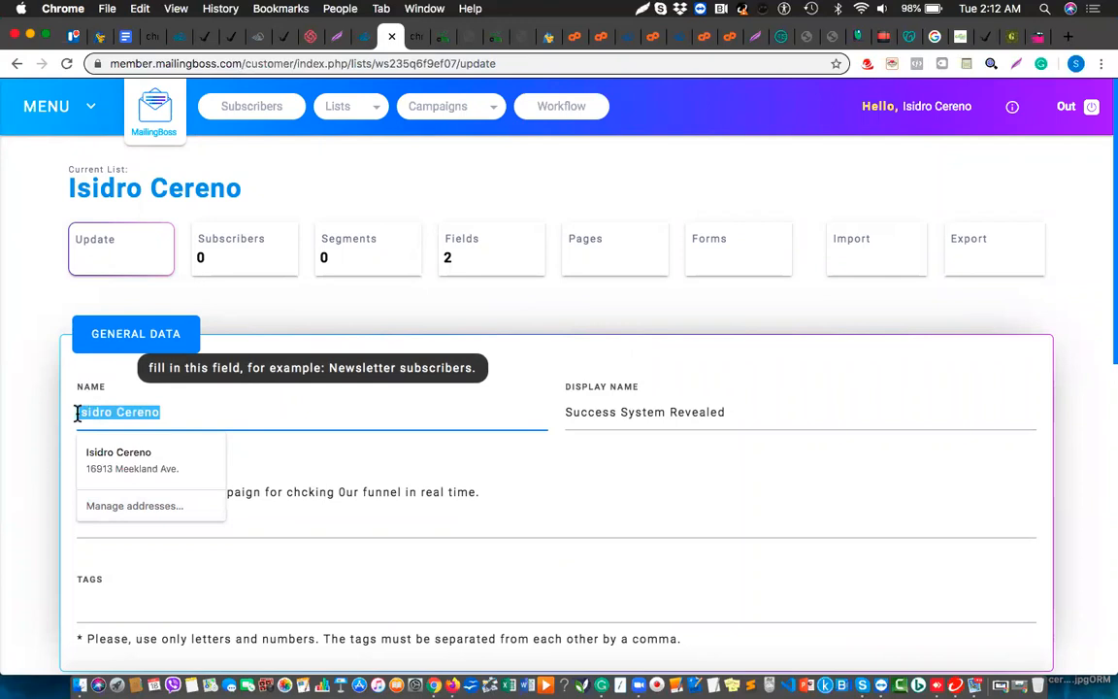
key(BackSpace)
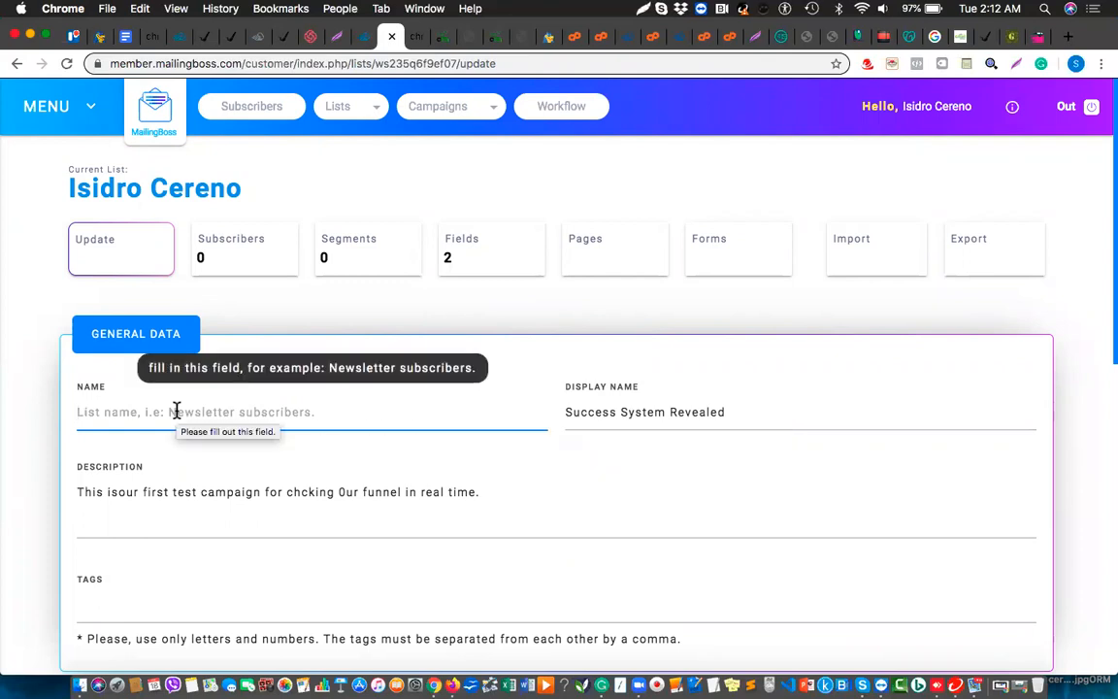
text(Cam[a)
key(BackSpace)
key(BackSpace)
key(BackSpace)
key(BackSpace)
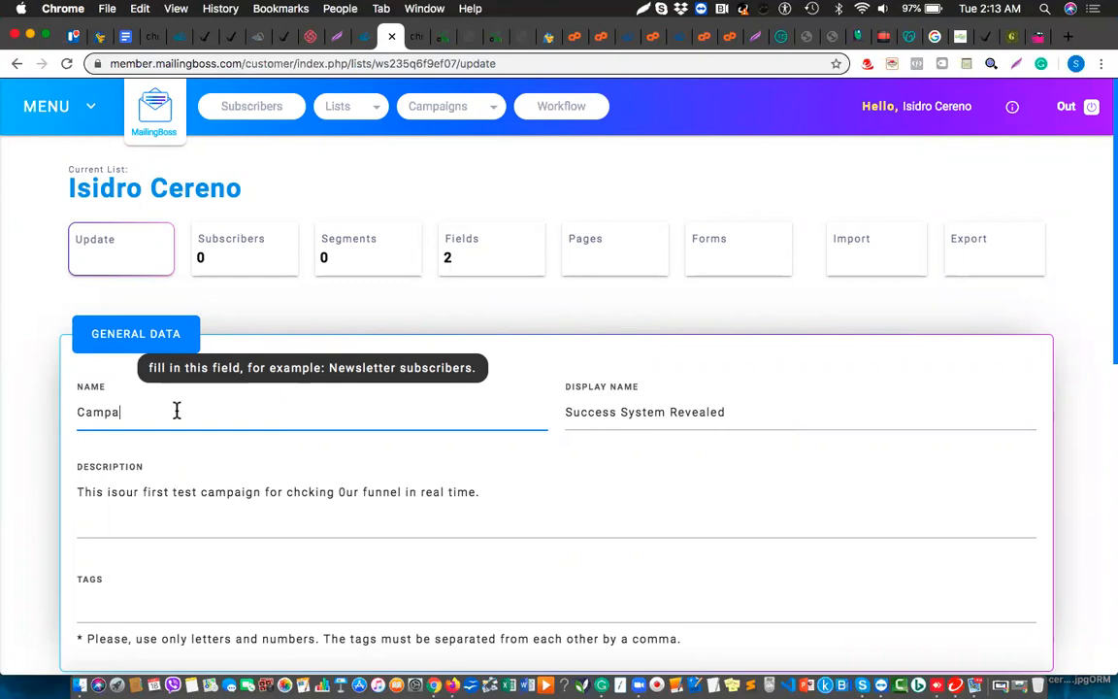
key(BackSpace)
text(gn 2)
scroll(264, 474, down, 10)
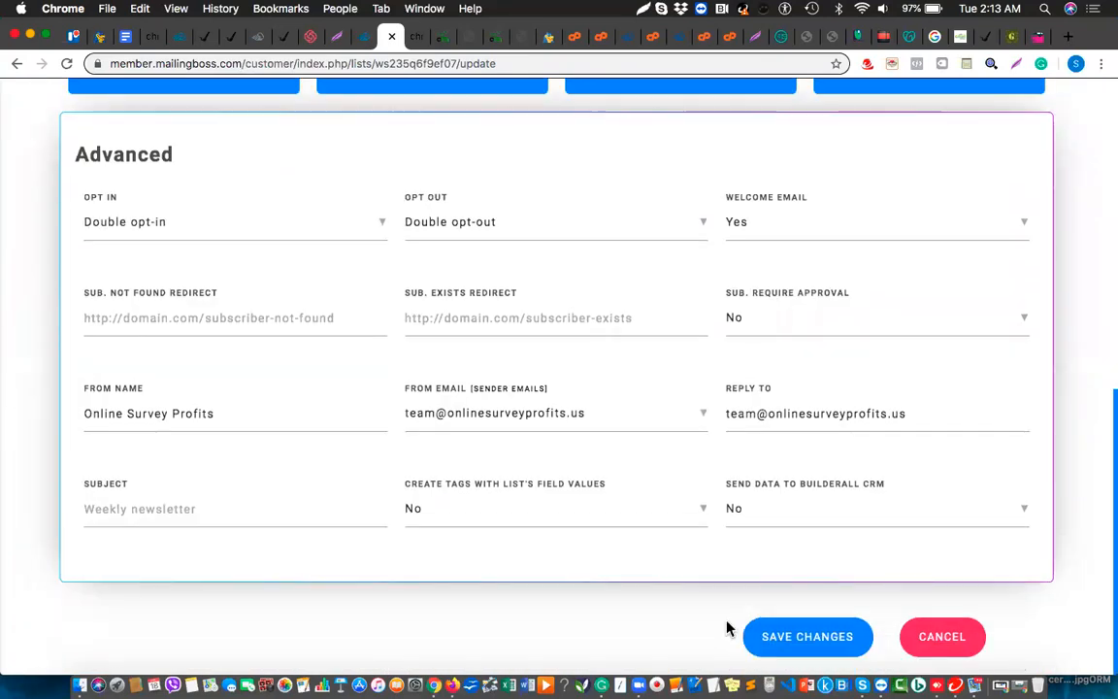
click(798, 641)
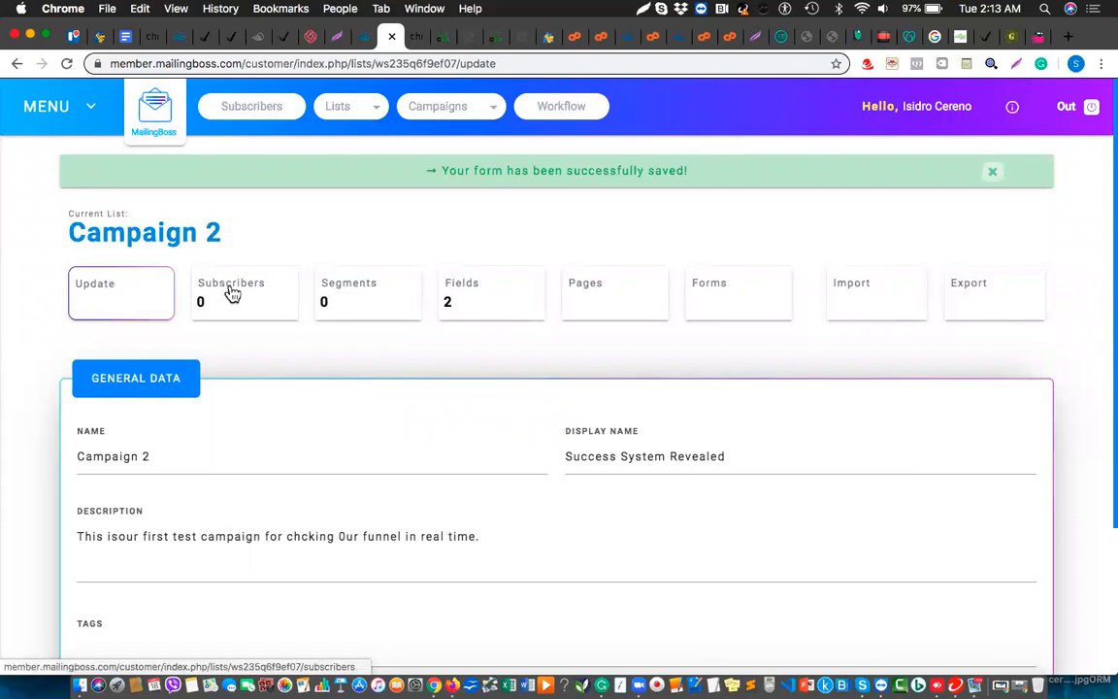
From the Campaign 2 list overview, start a new campaign named 'Campagin 2'
click(350, 110)
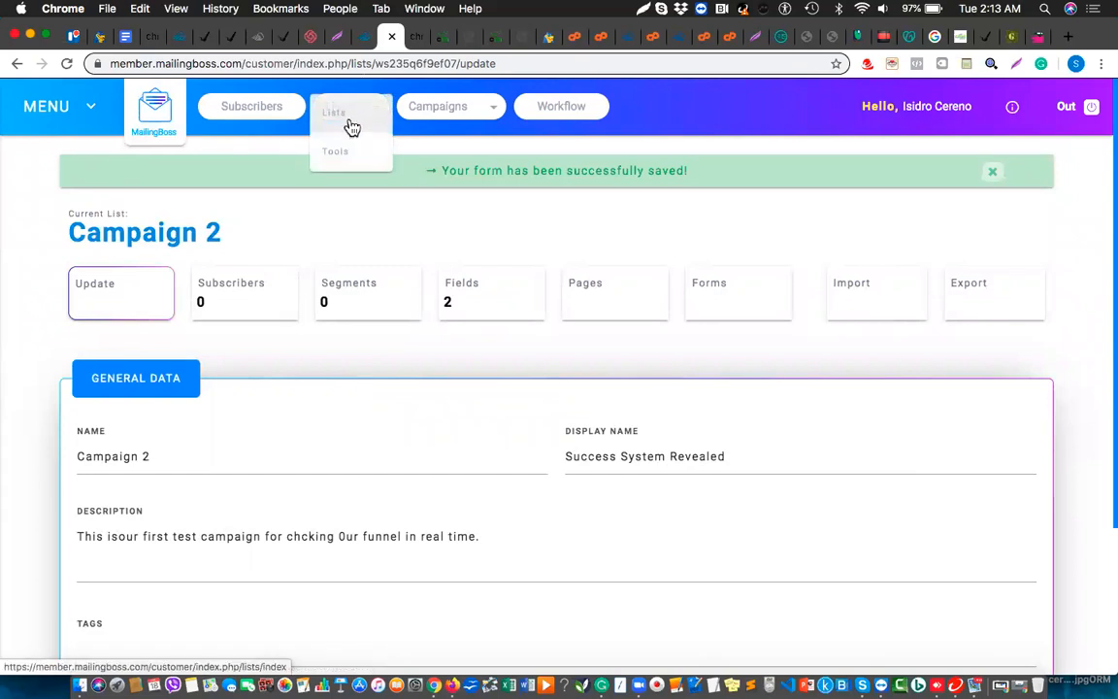
click(337, 114)
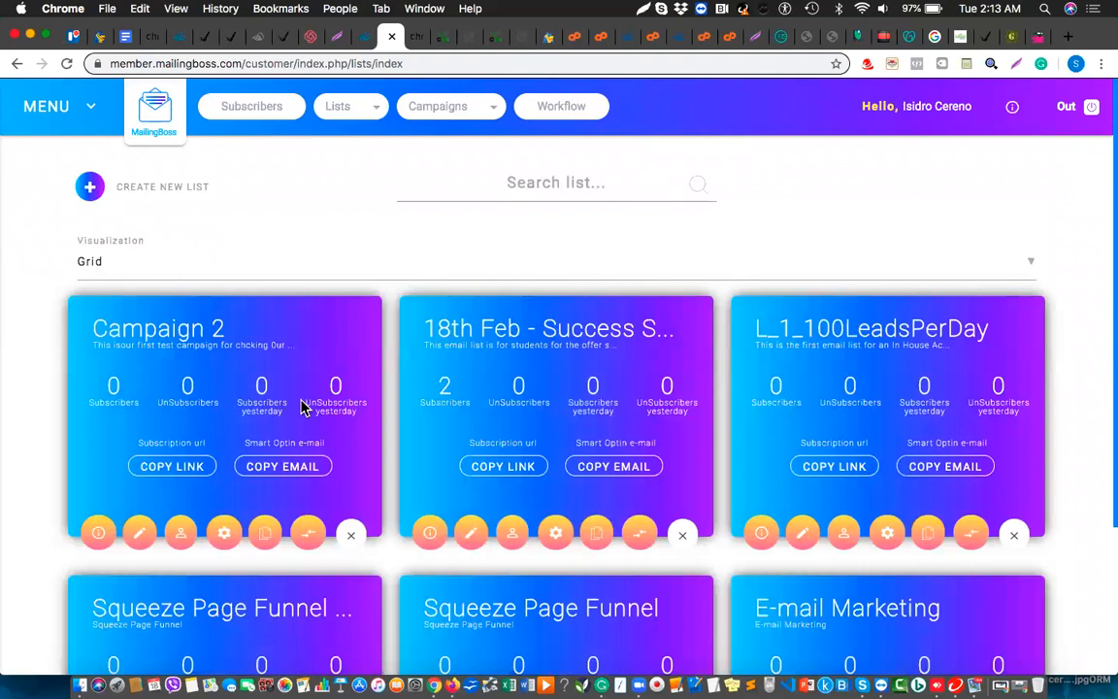
click(95, 535)
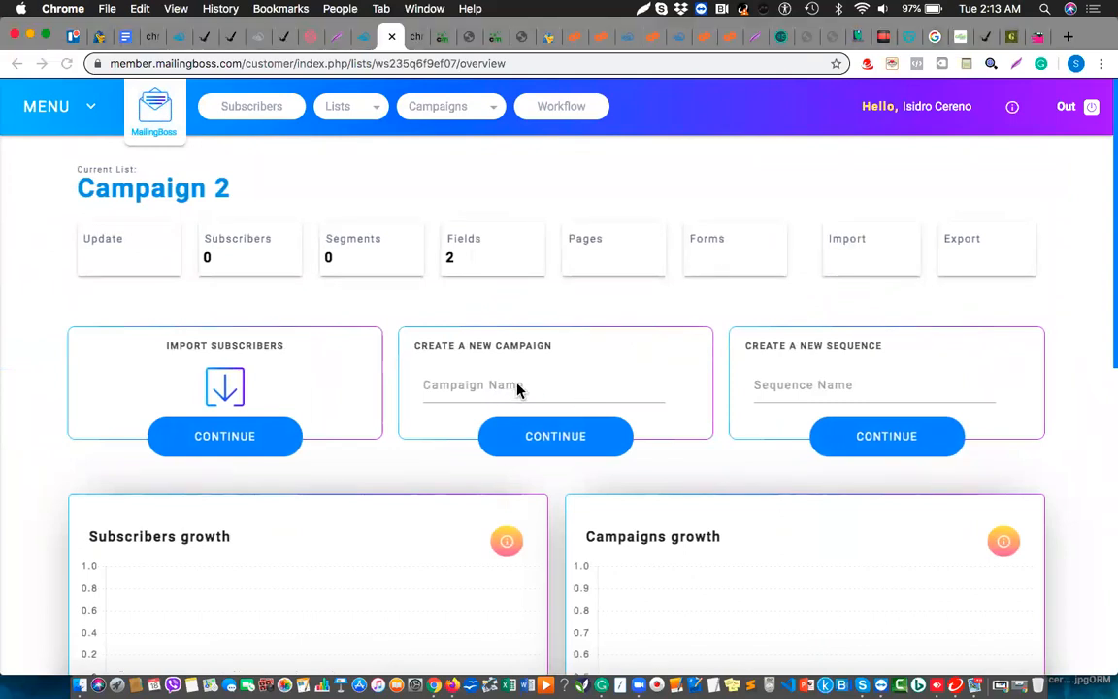
click(492, 387)
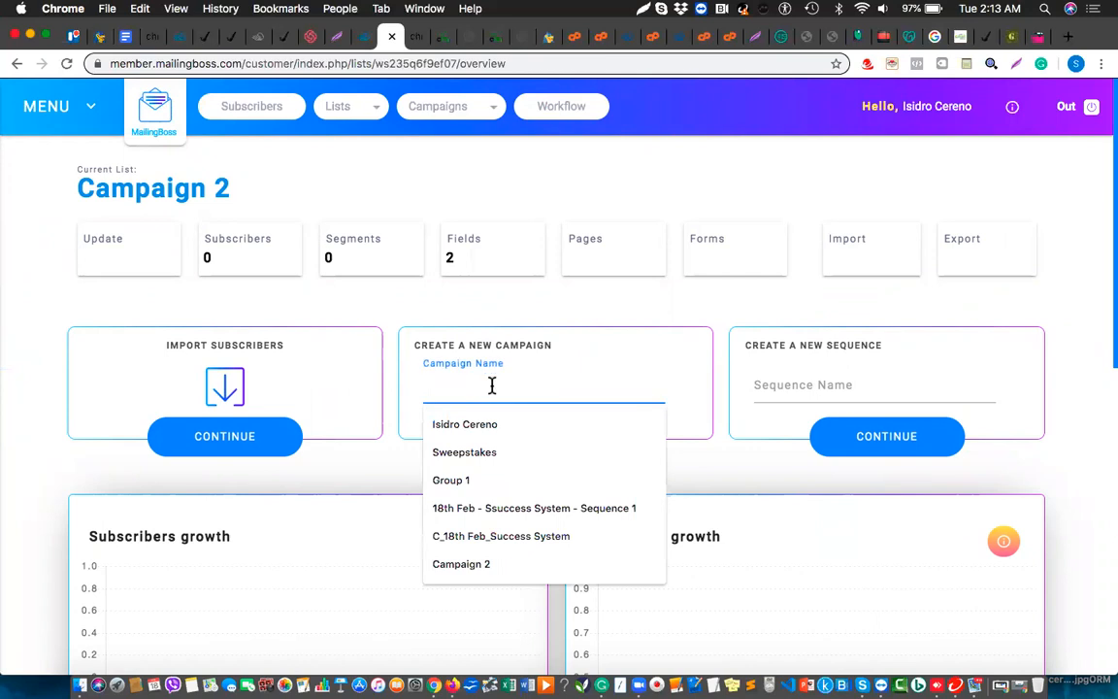
text(Campa)
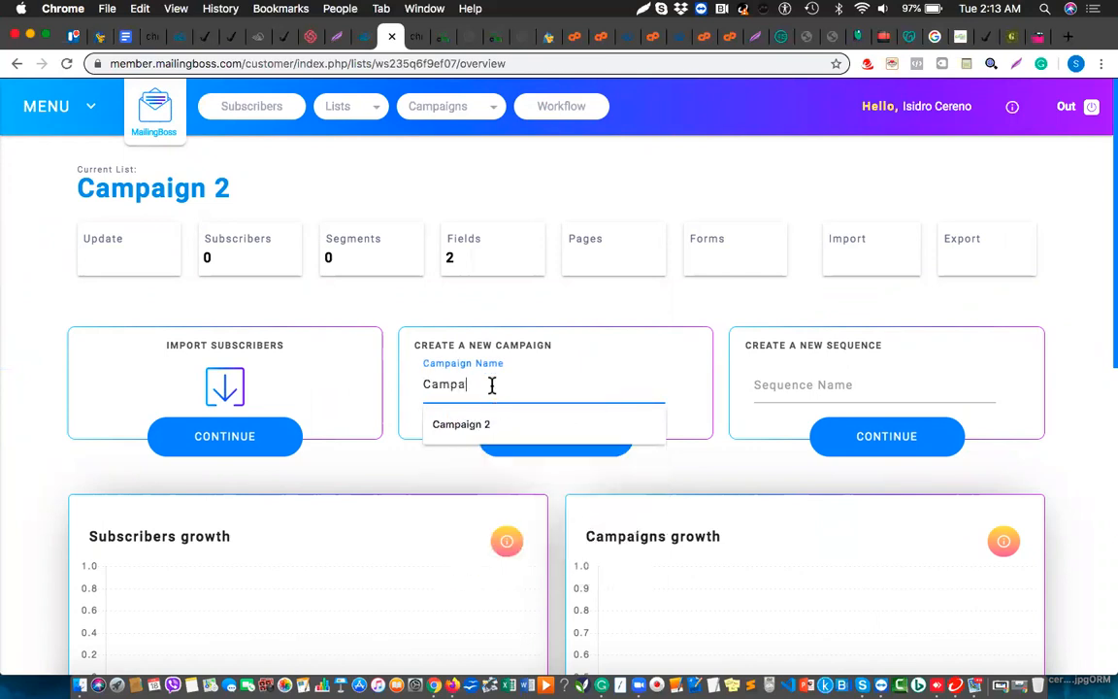
text(gin 2)
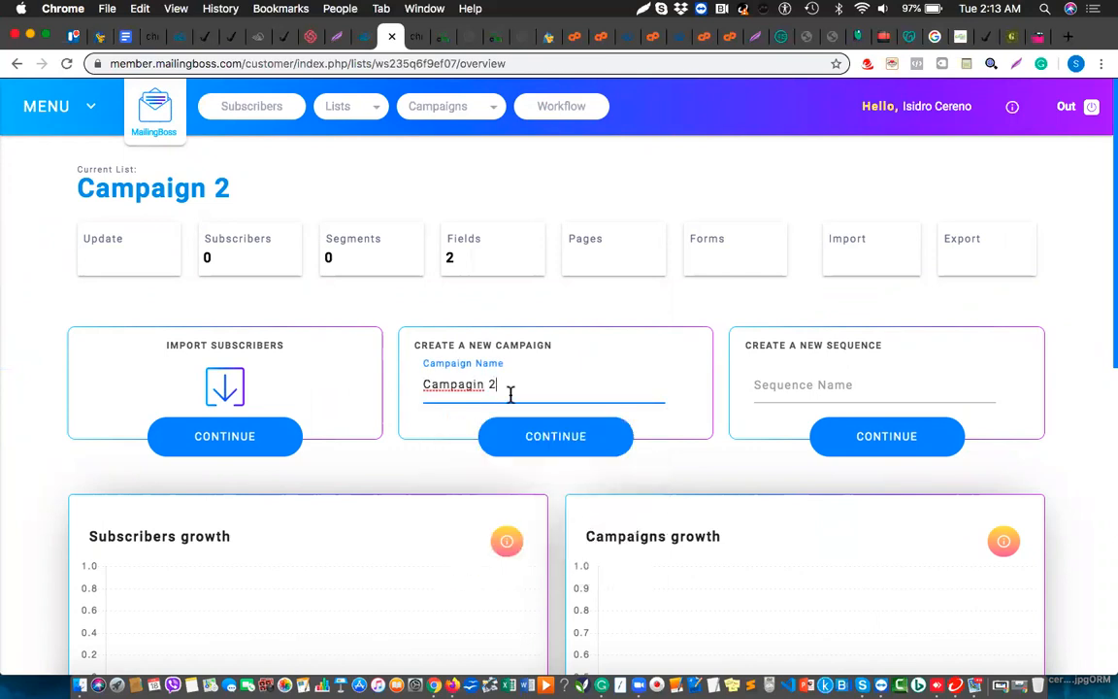
click(558, 442)
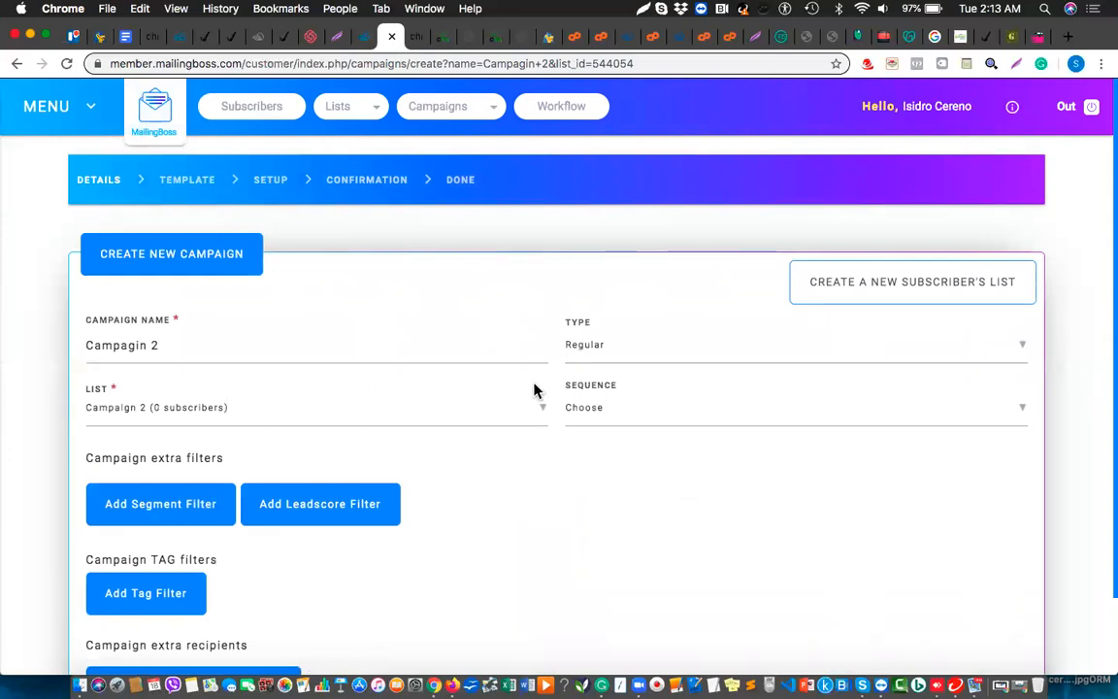
Set list Campaign 2 and the 18th Feb Success System Reveal sequence, then save details
click(180, 416)
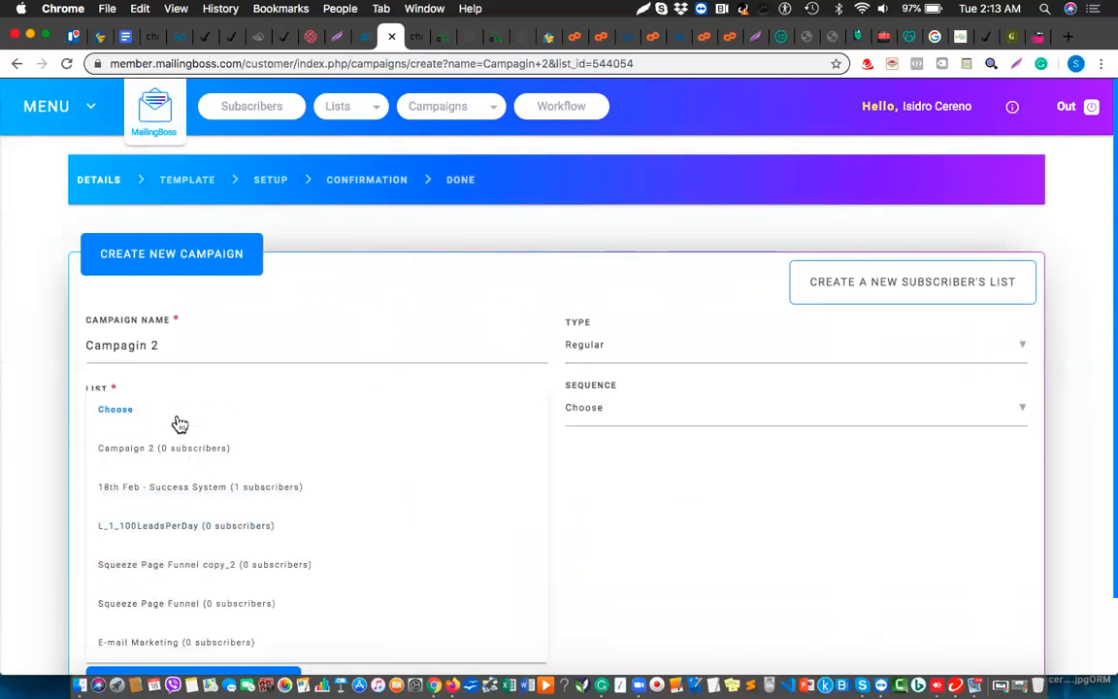
click(140, 452)
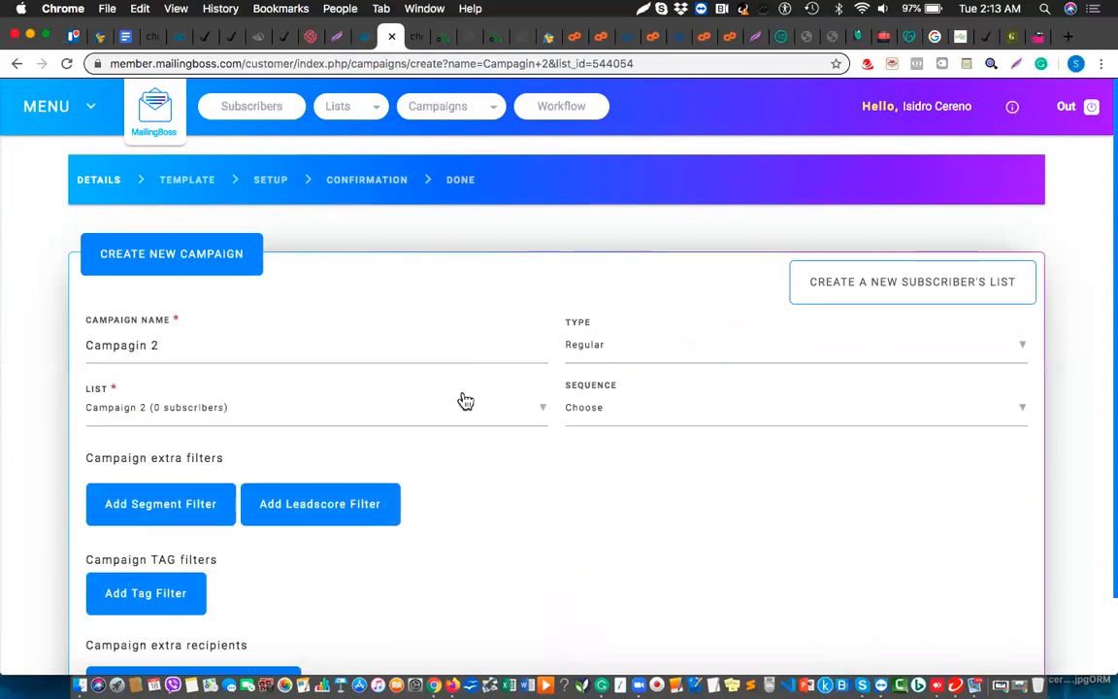
click(637, 410)
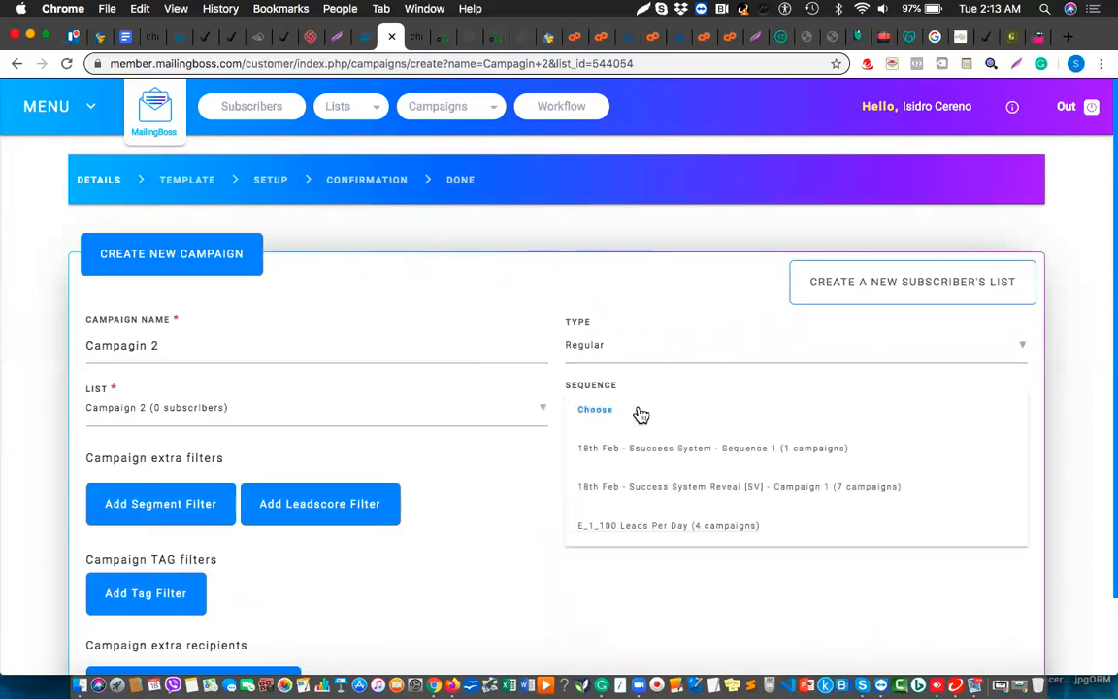
click(629, 488)
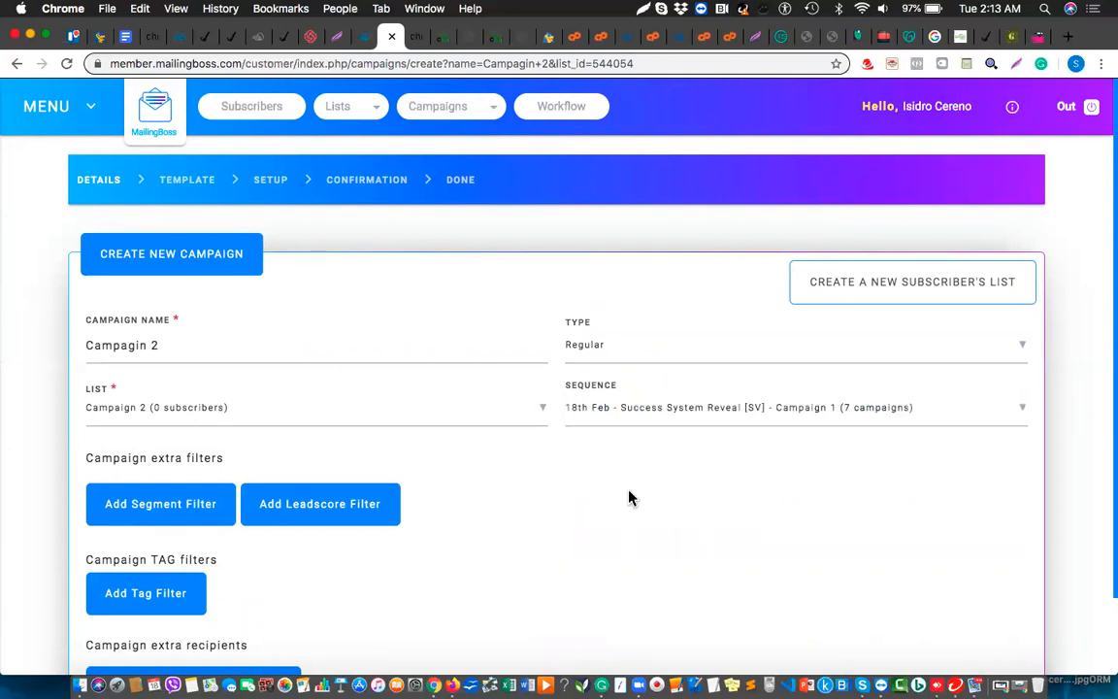
scroll(509, 576, down, 3)
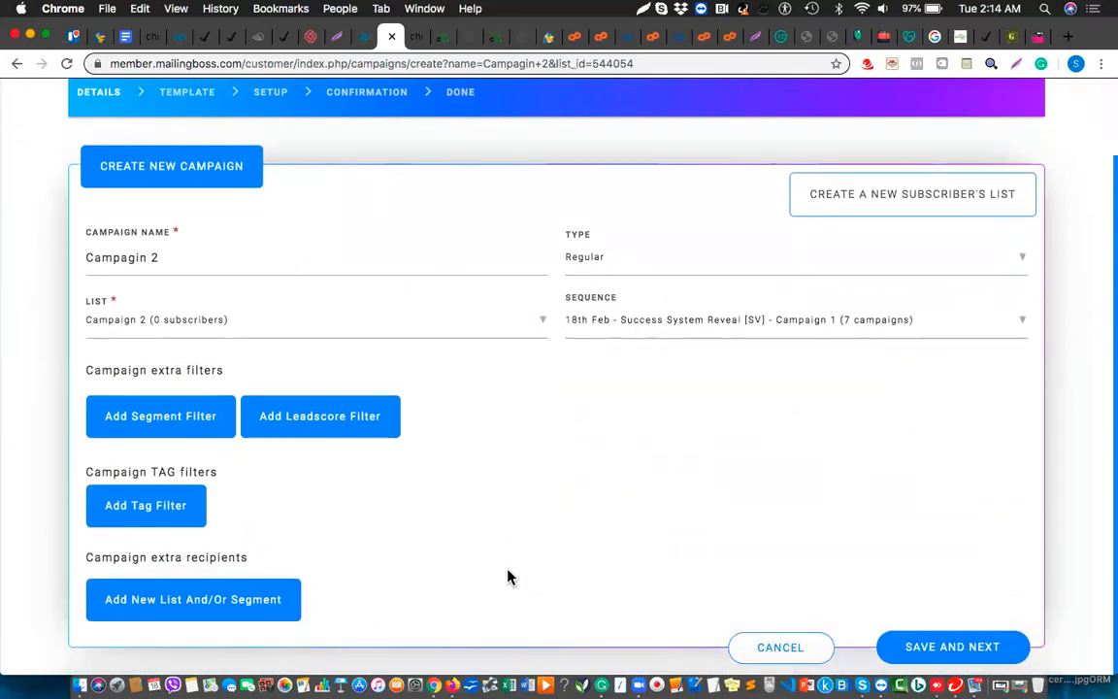
click(978, 656)
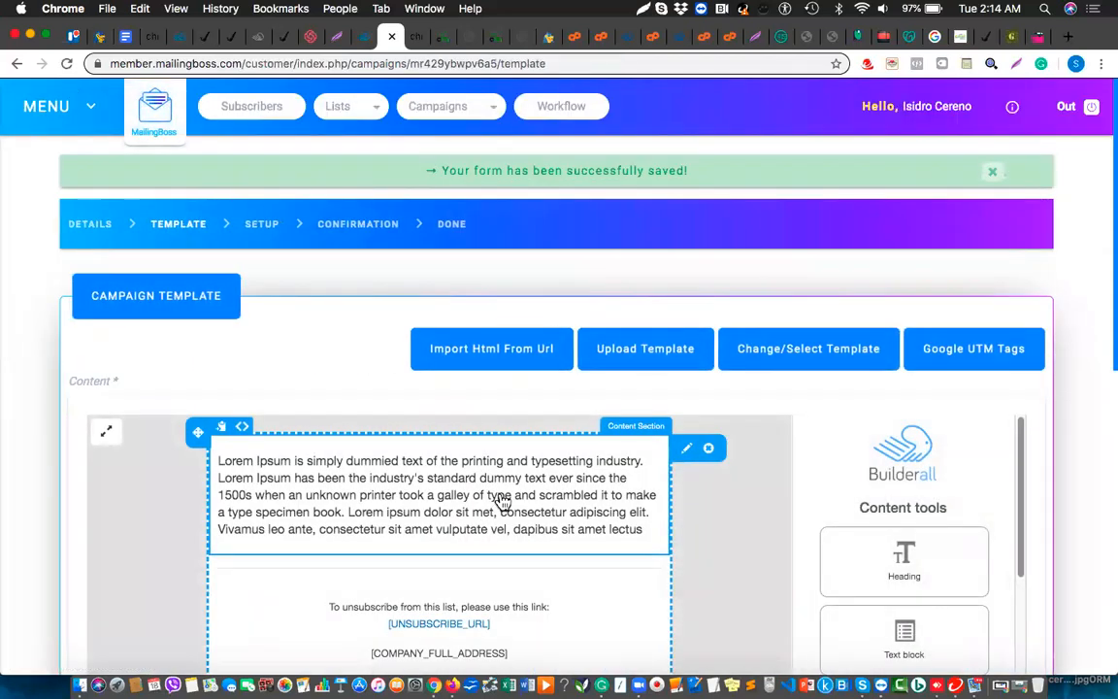
Change the template text to 'This is campaign 2 test' and save the template
double_click(502, 497)
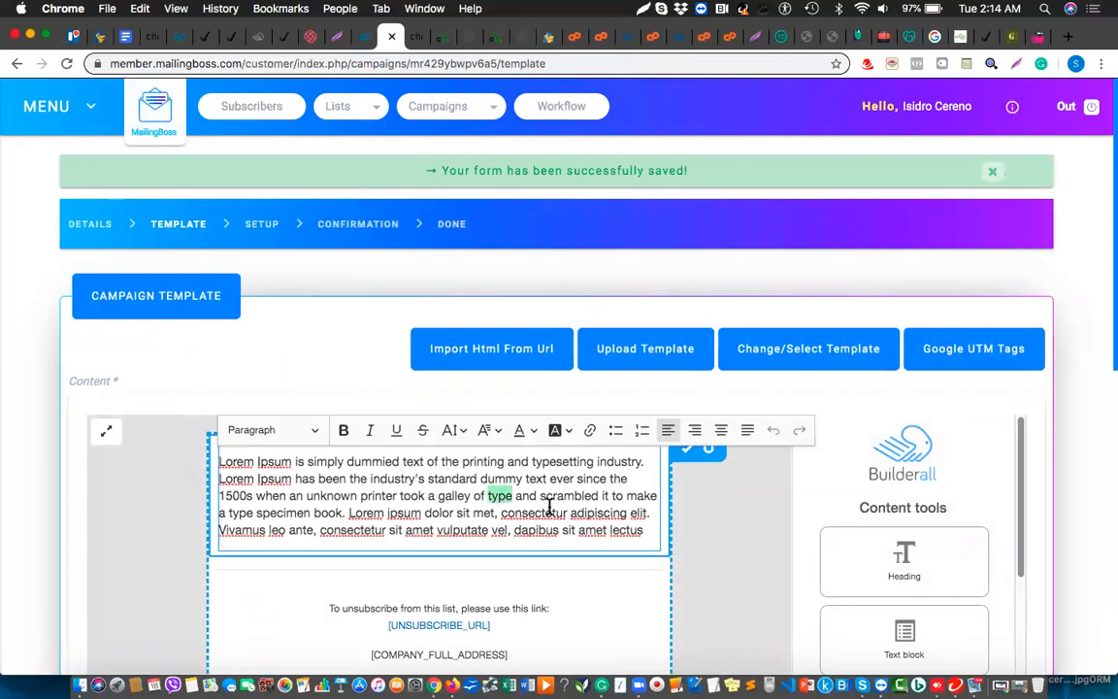
key(super+a)
key(BackSpace)
text(This is campaig)
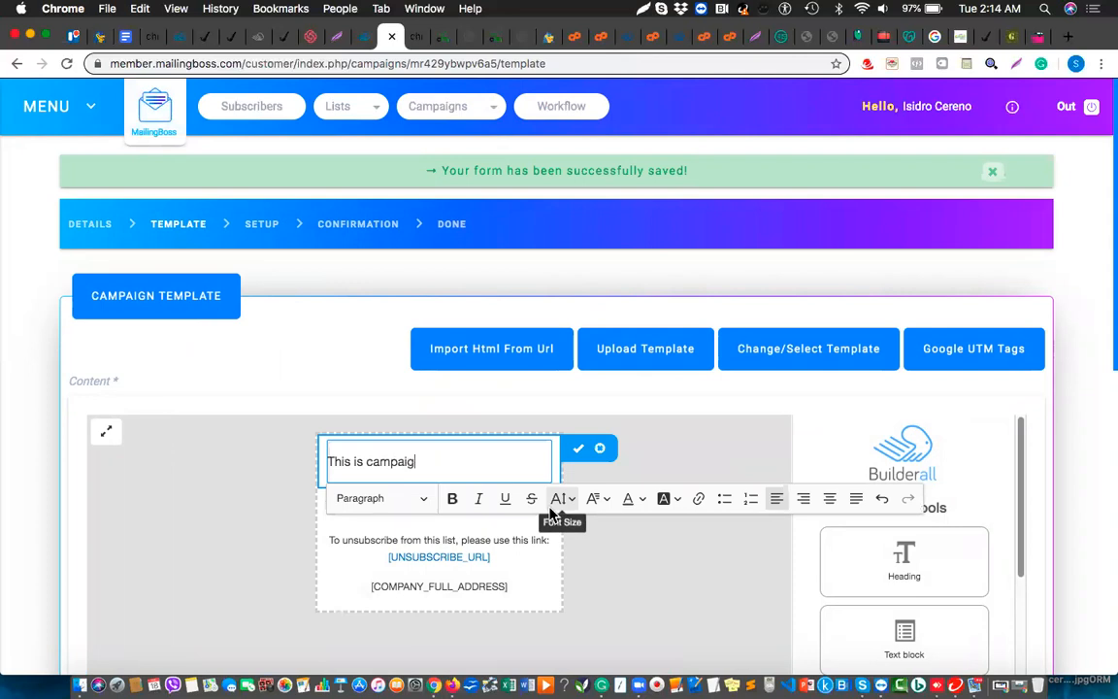
text(n 2 test)
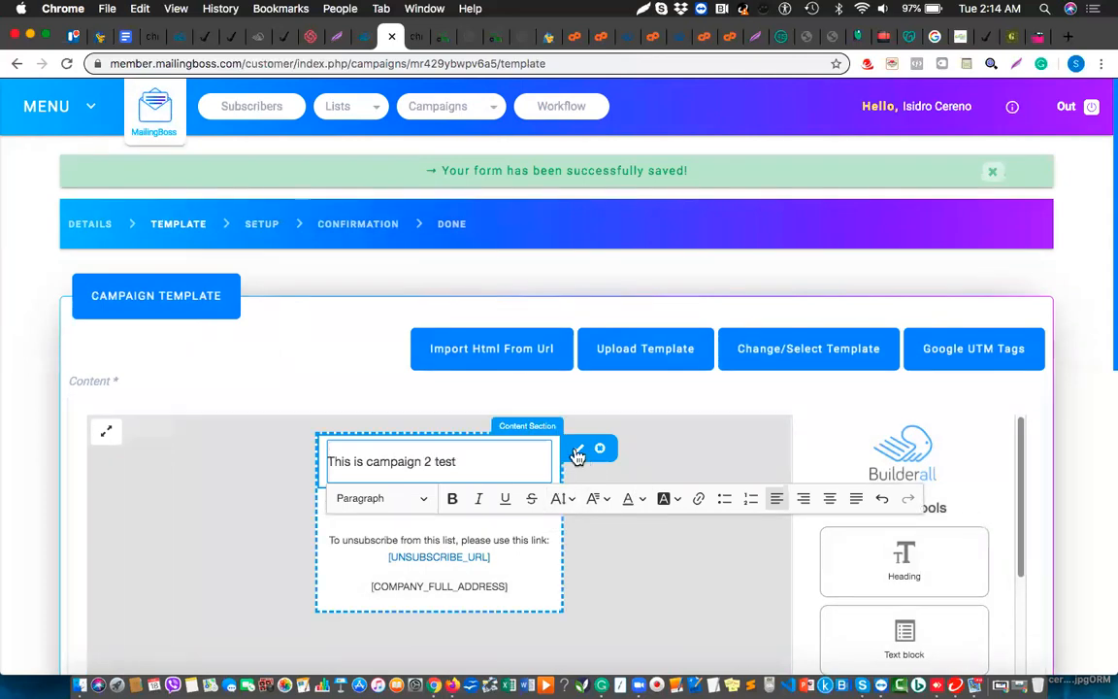
click(577, 450)
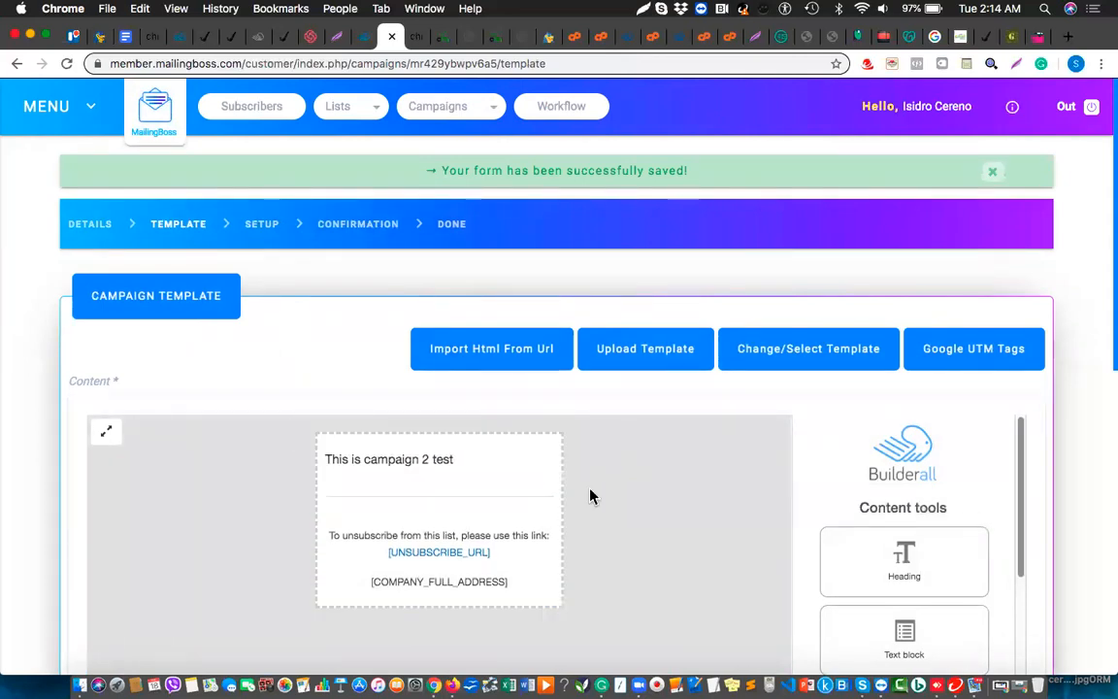
scroll(591, 494, down, 5)
scroll(591, 496, down, 2)
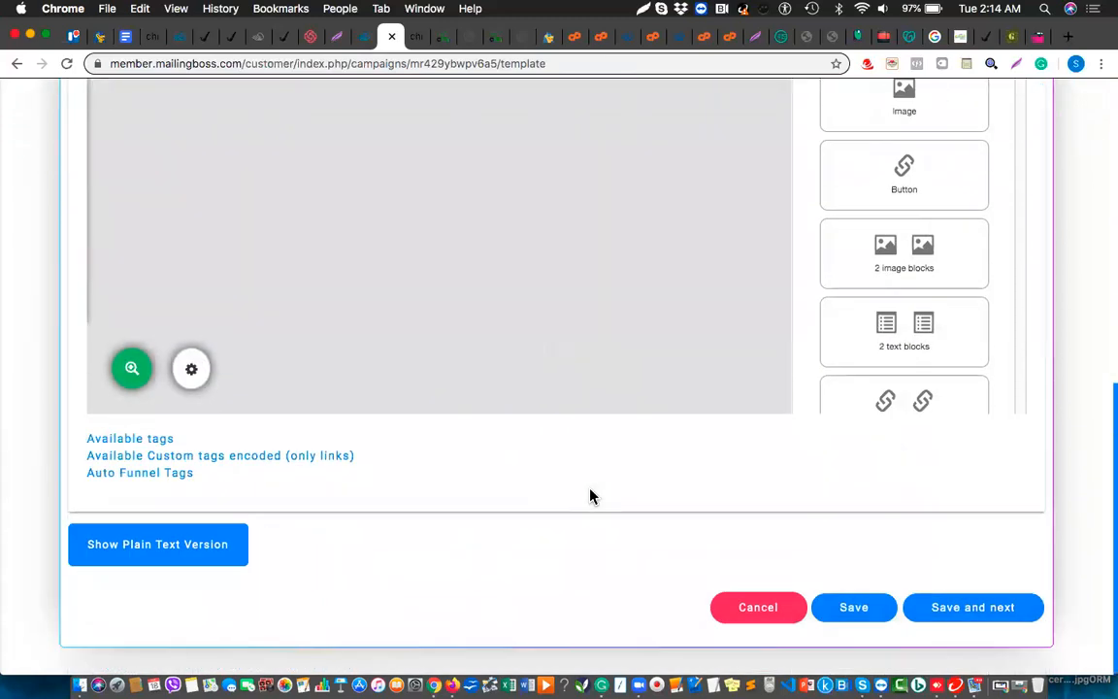
click(975, 608)
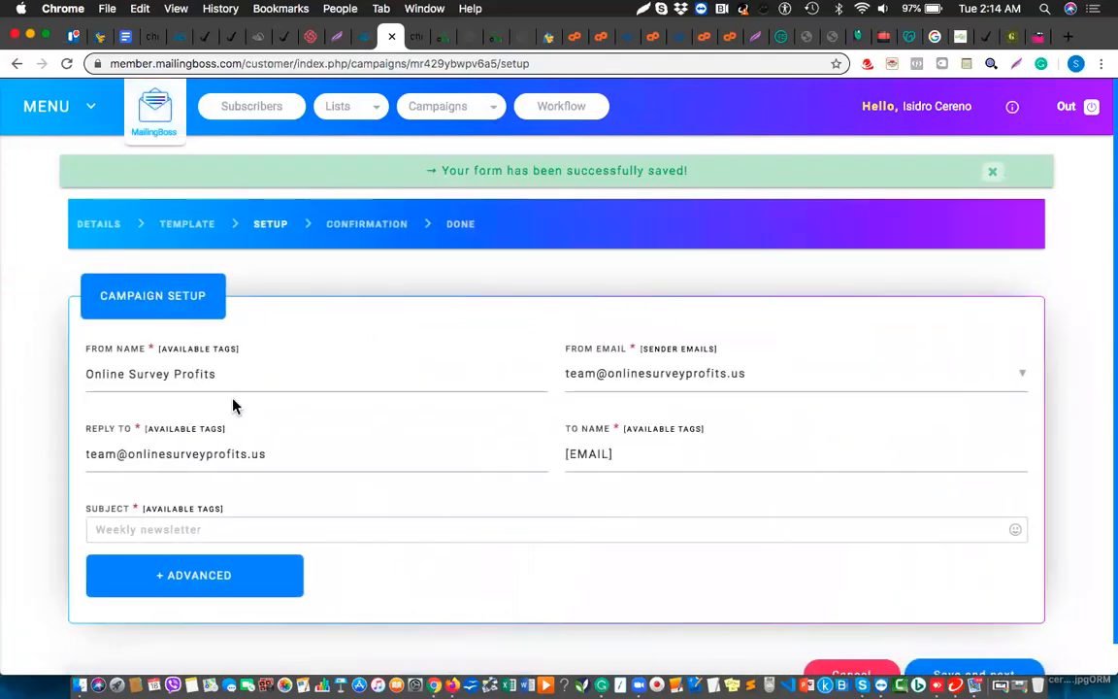
Enter 'Campaign 2 Test' as the email subject and save the setup step
click(232, 533)
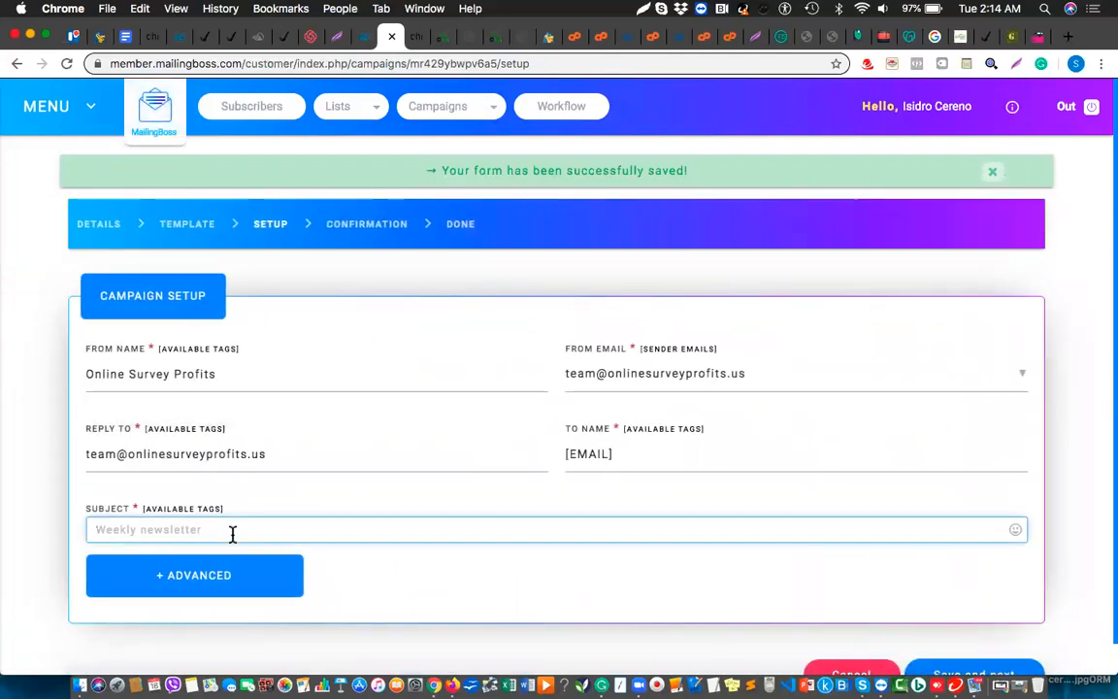
text(Campaign 2 T)
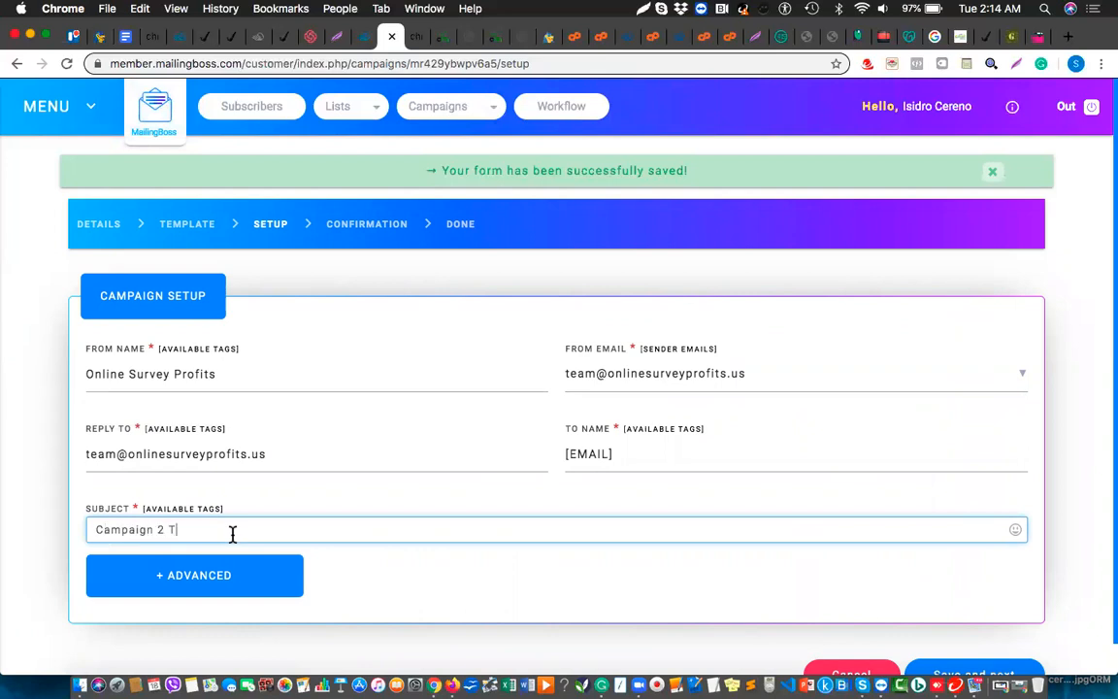
text(est)
scroll(405, 576, down, 1)
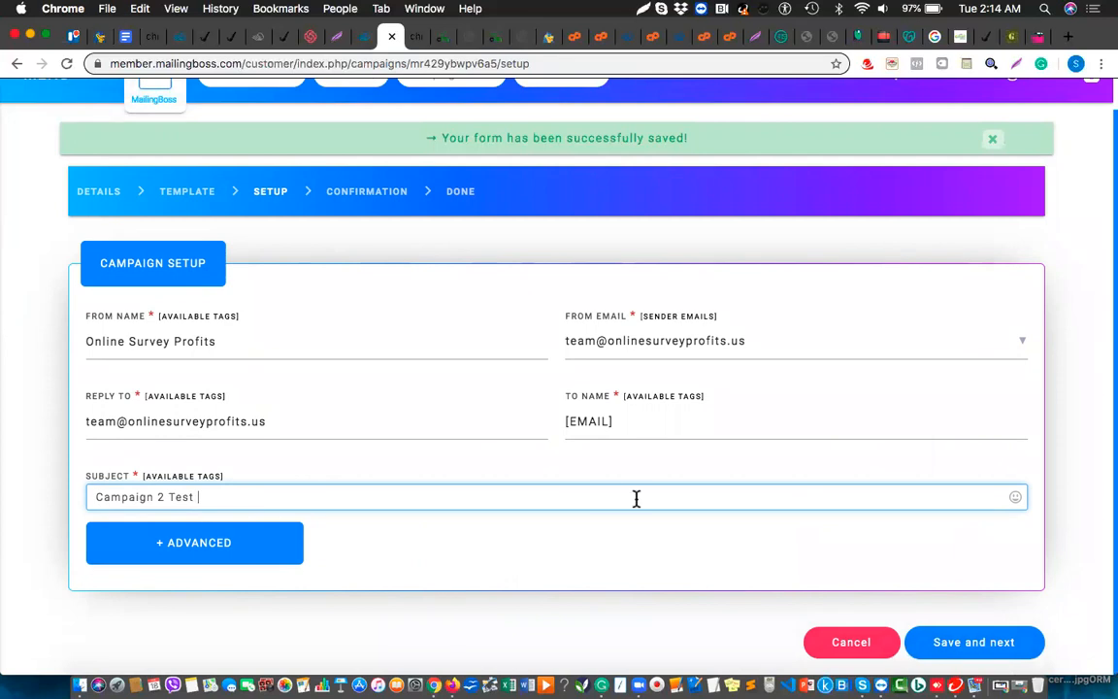
click(958, 643)
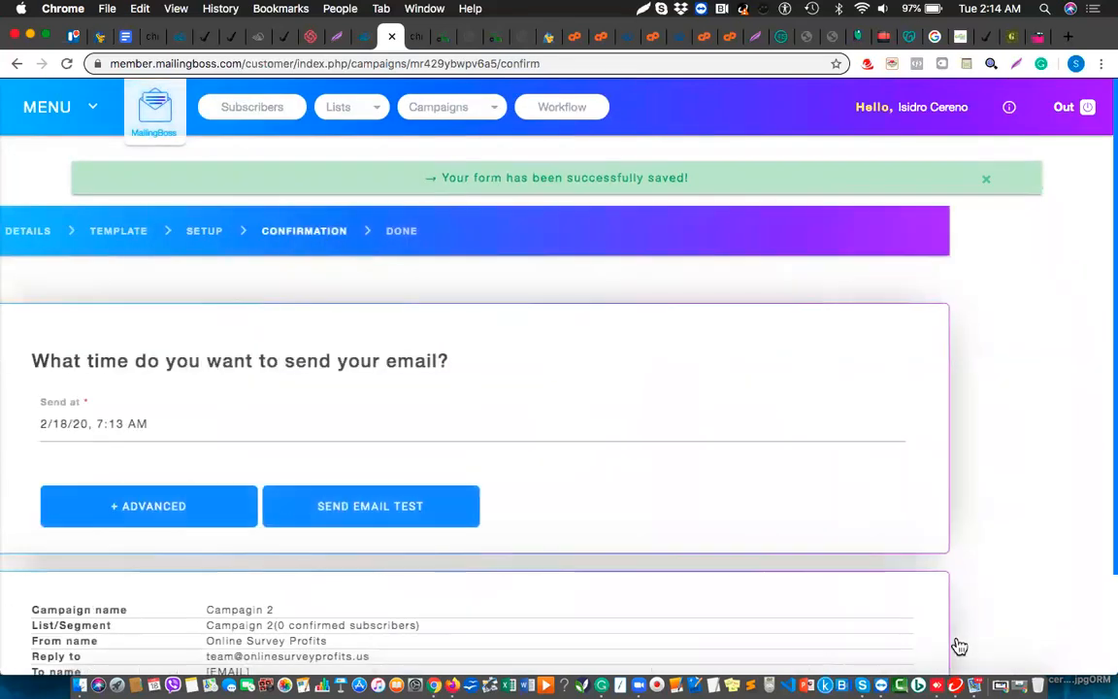
Close the send date picker unchanged and expand the advanced sending options
click(221, 423)
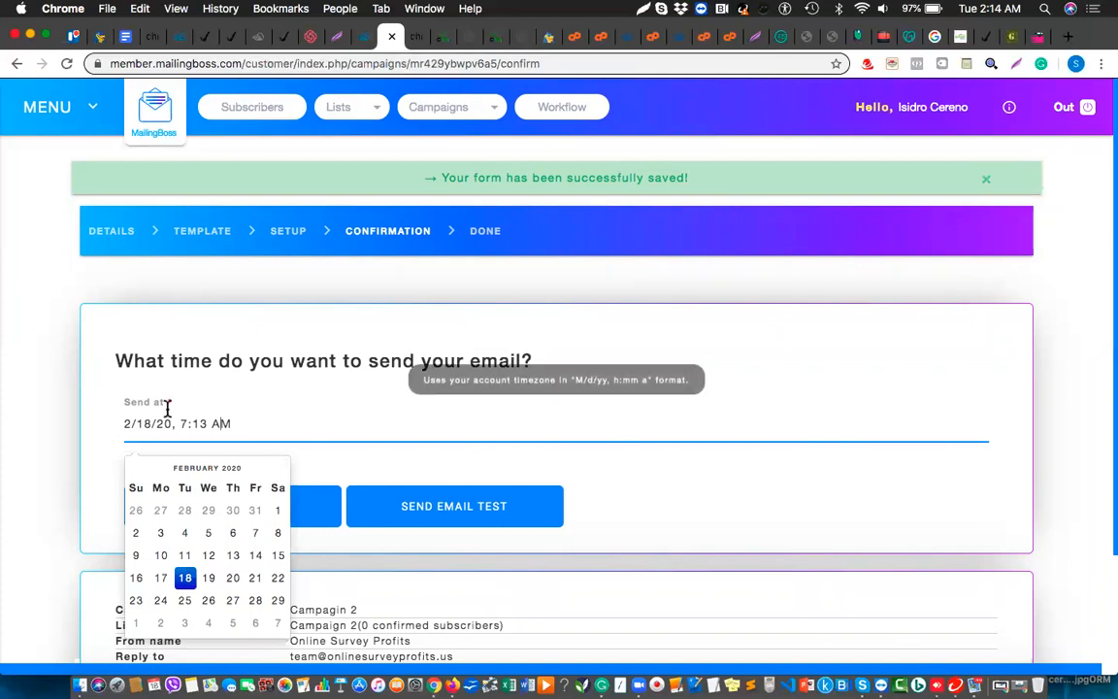
click(98, 470)
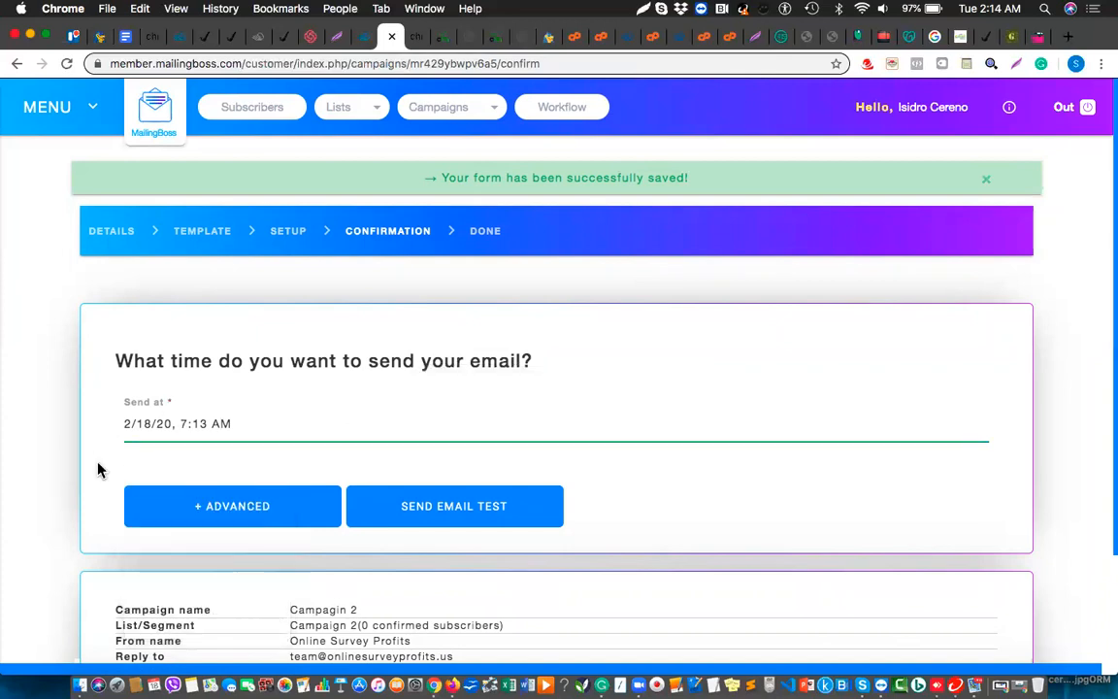
click(200, 517)
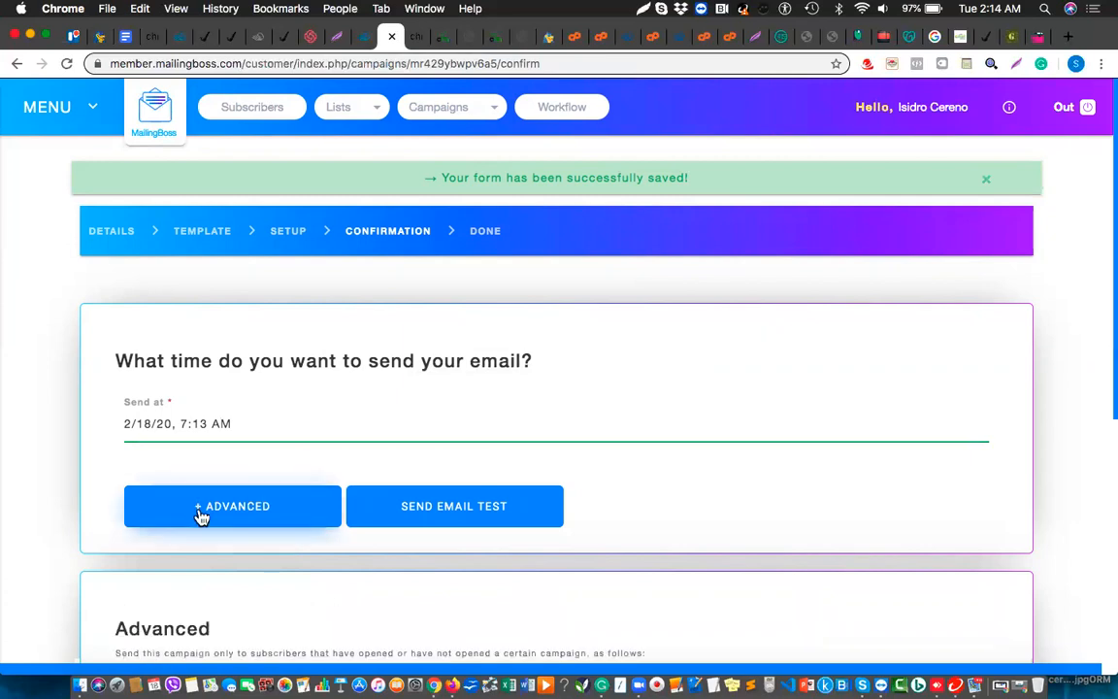
scroll(252, 475, down, 4)
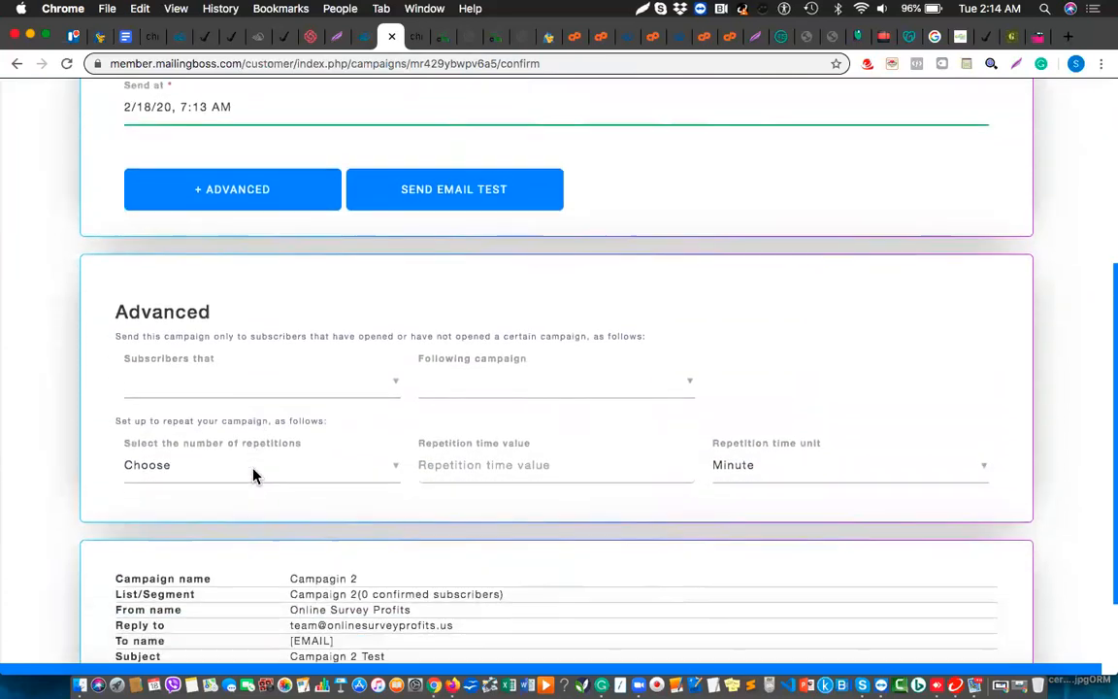
scroll(254, 471, down, 1)
Inspect the subscriber targeting and repetition choices, leaving both unset
click(299, 334)
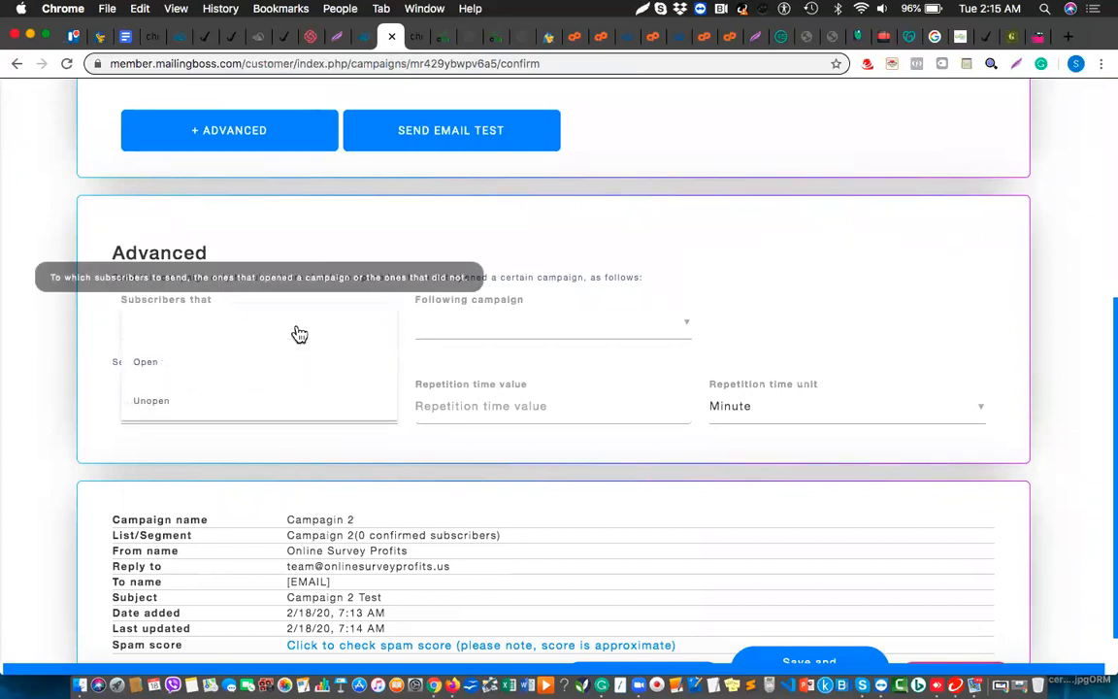
click(68, 344)
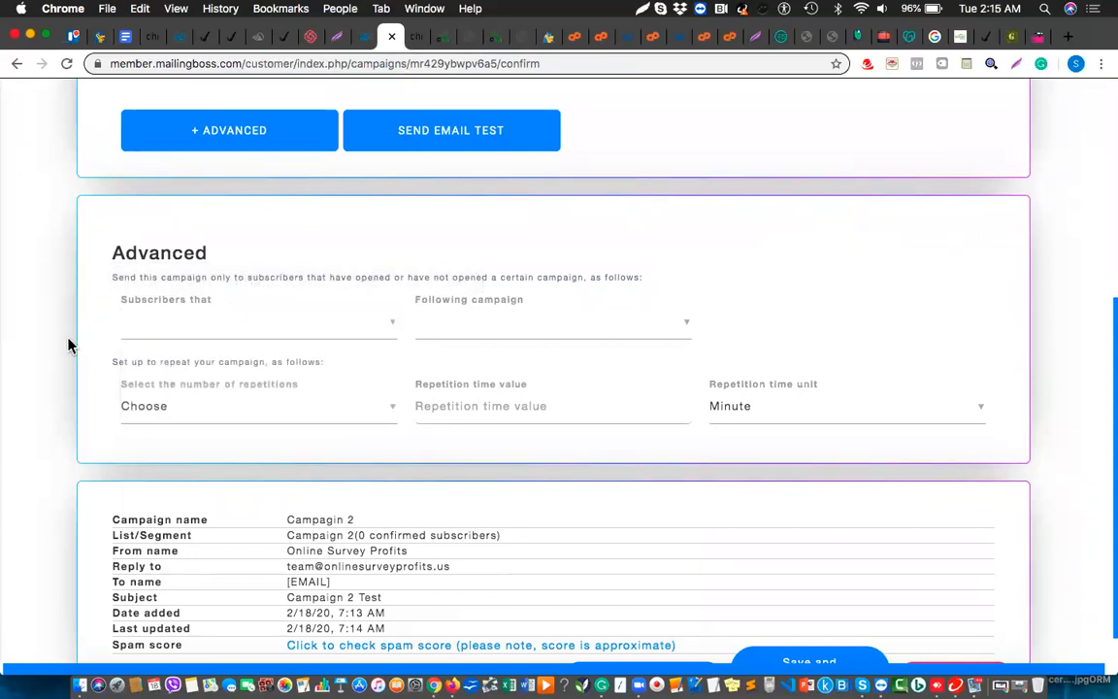
click(184, 415)
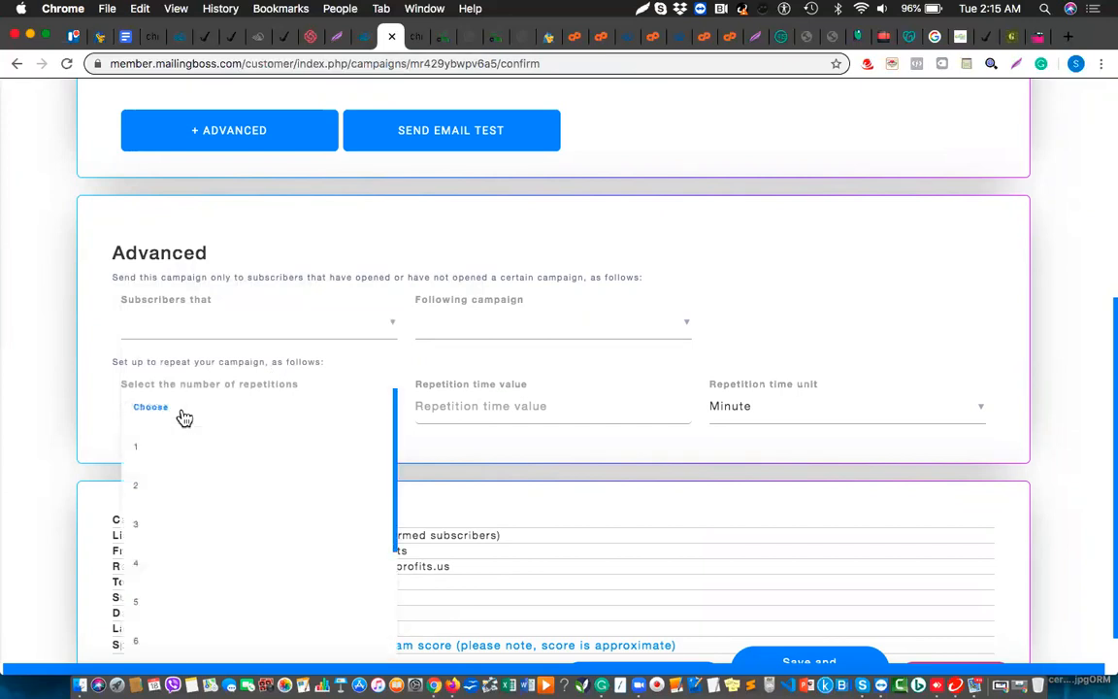
click(77, 366)
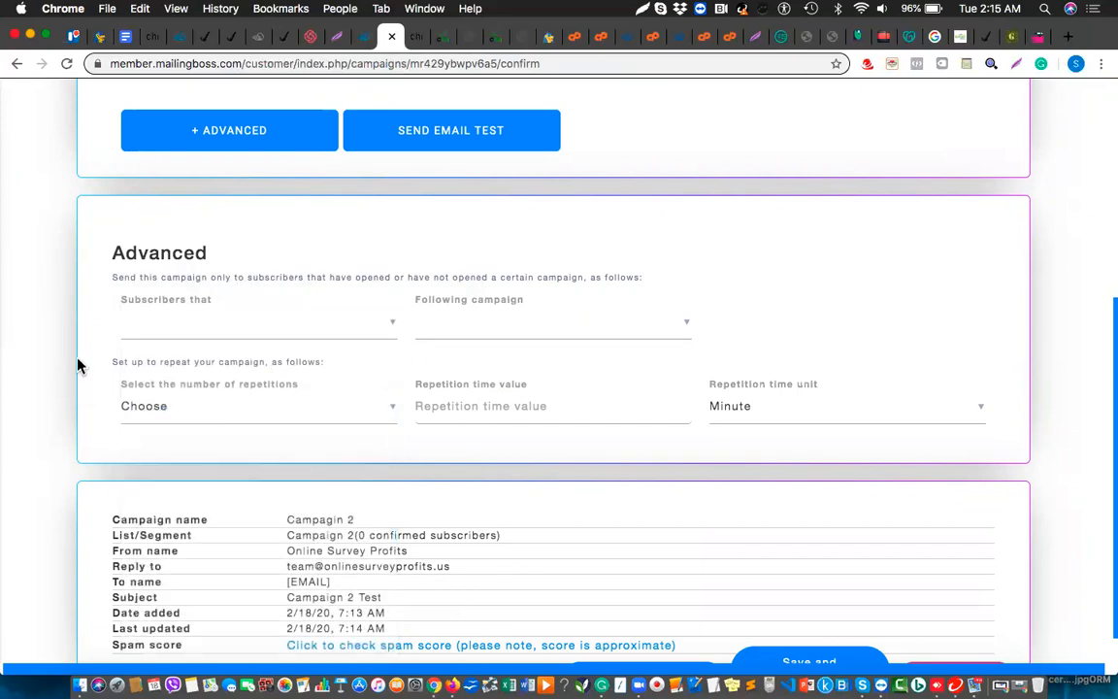
scroll(78, 365, up, 5)
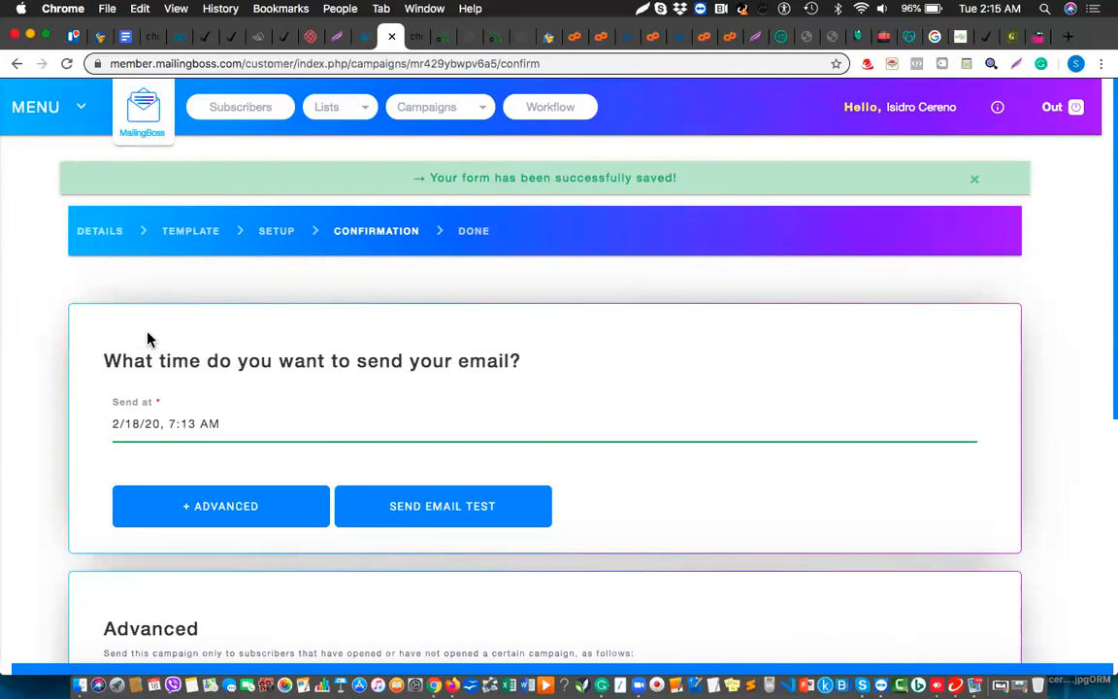
Schedule sending for 19 February at 1:10 PM, then save and activate the campaign
click(185, 424)
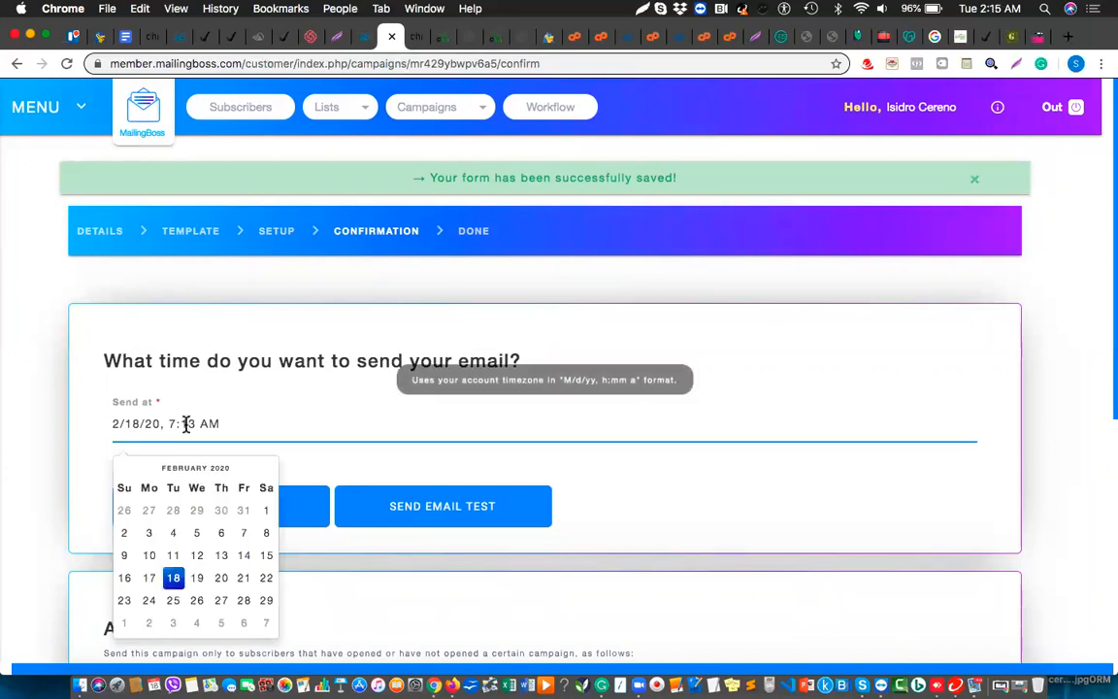
click(198, 579)
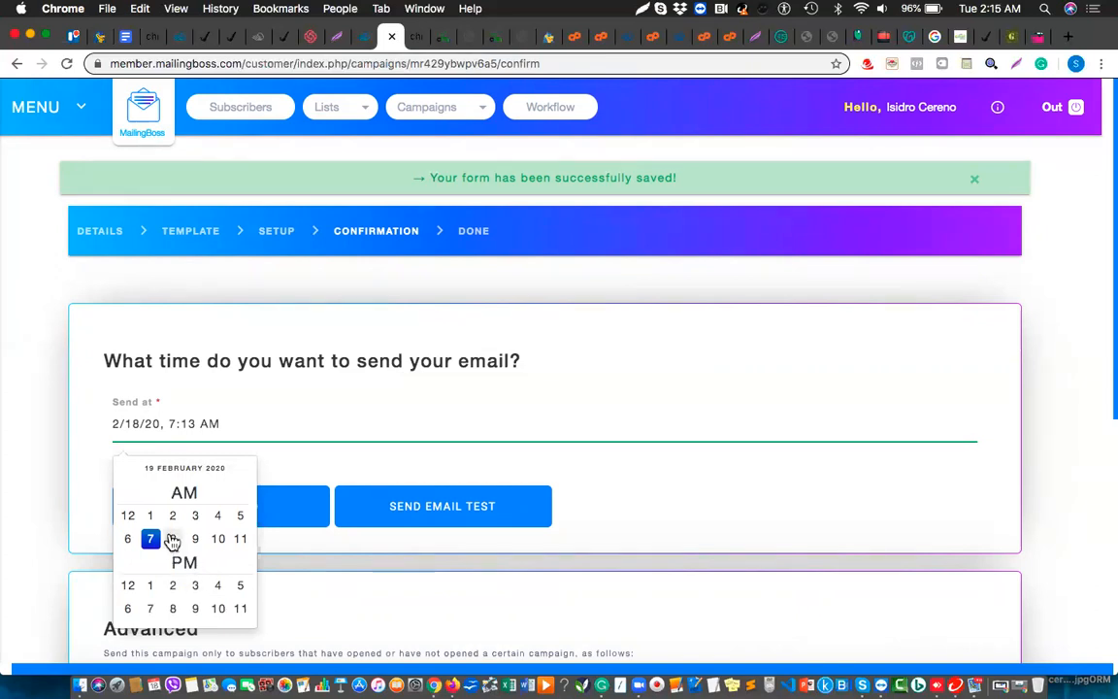
click(150, 587)
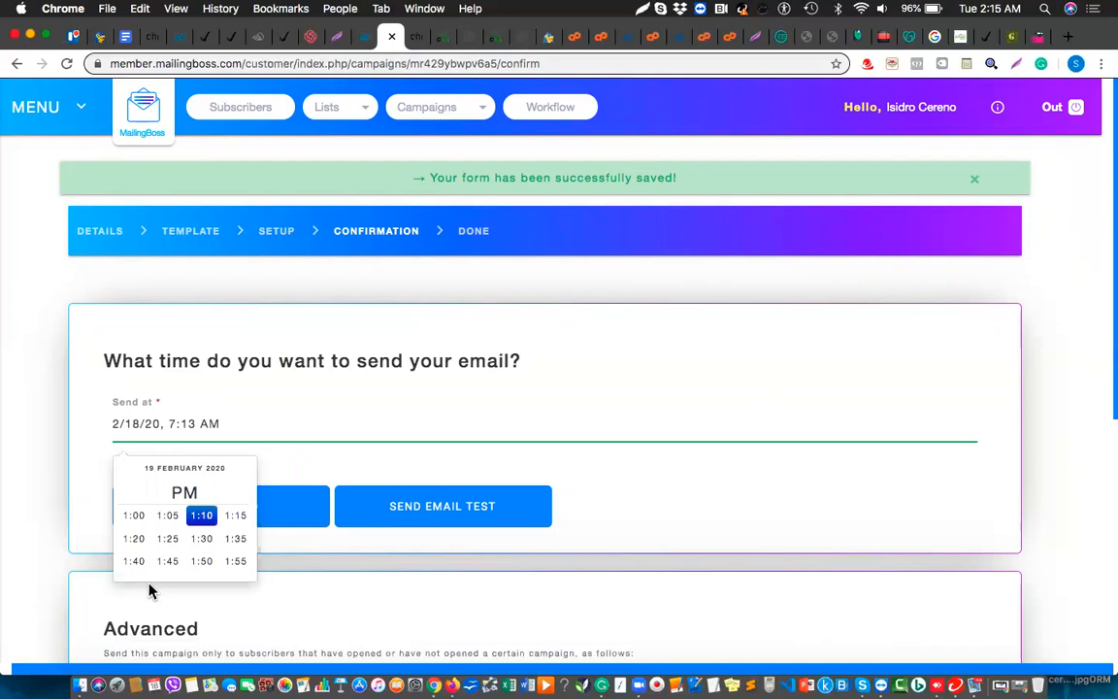
click(202, 518)
click(694, 488)
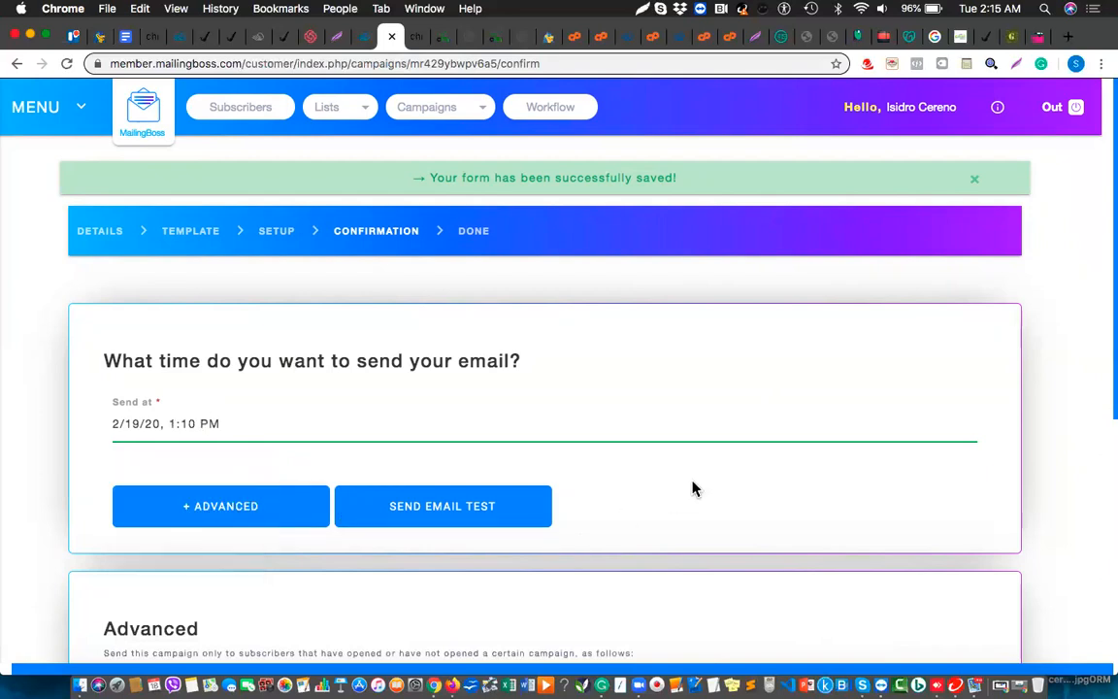
scroll(694, 488, down, 8)
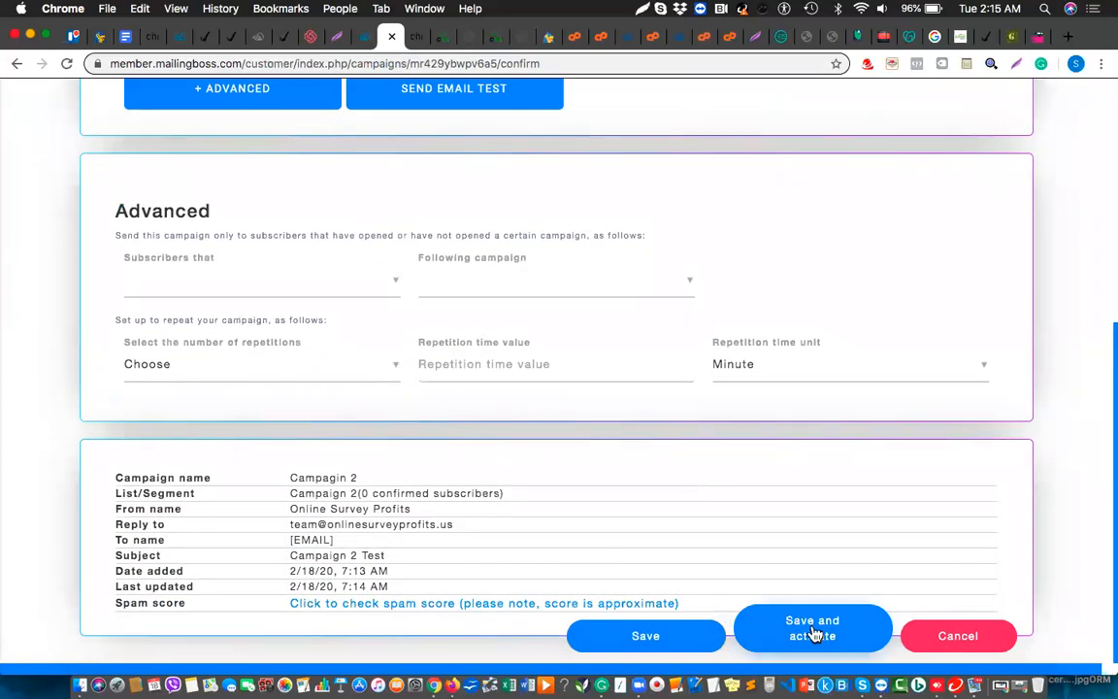
click(814, 634)
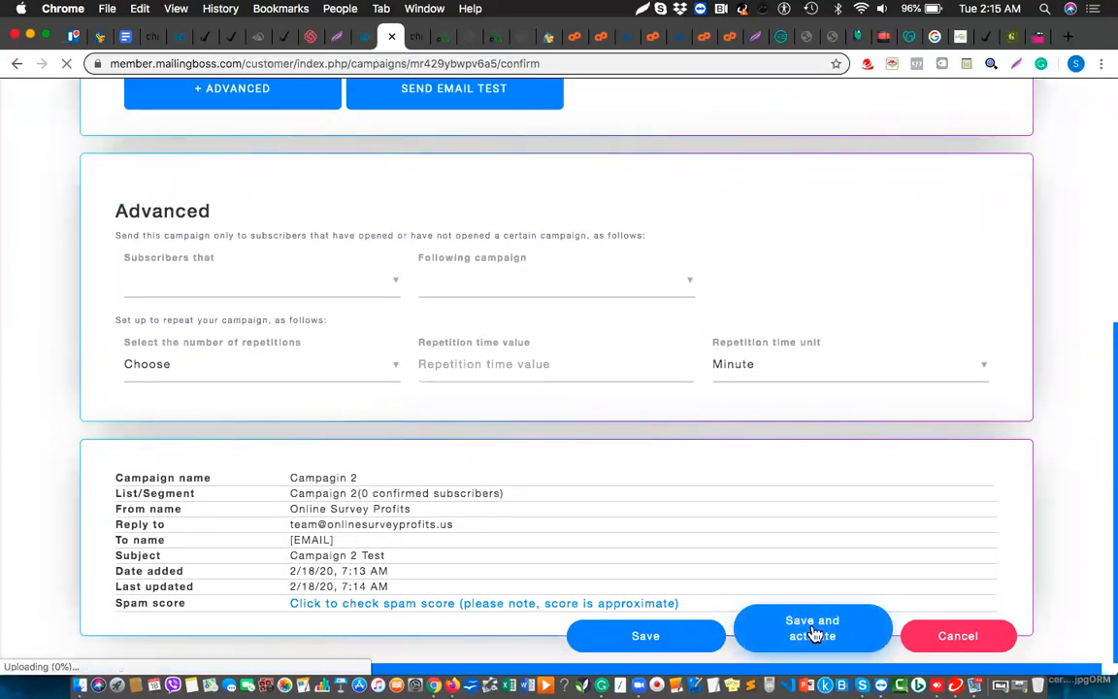